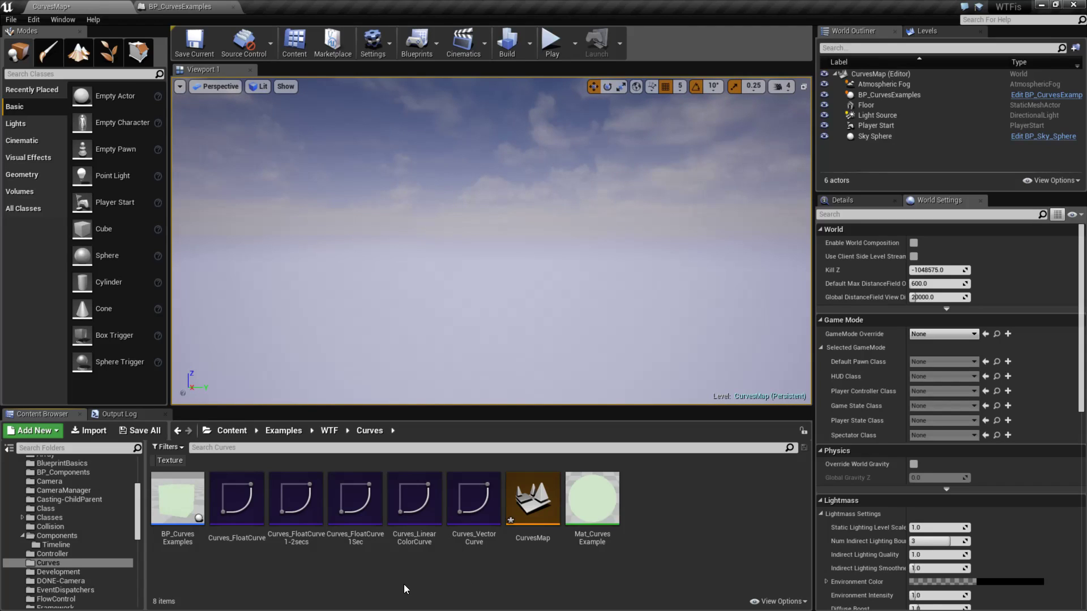
Open Curves_FloatCurve and inspect its keys at times 0, 1.0 and 2.0
double_click(238, 496)
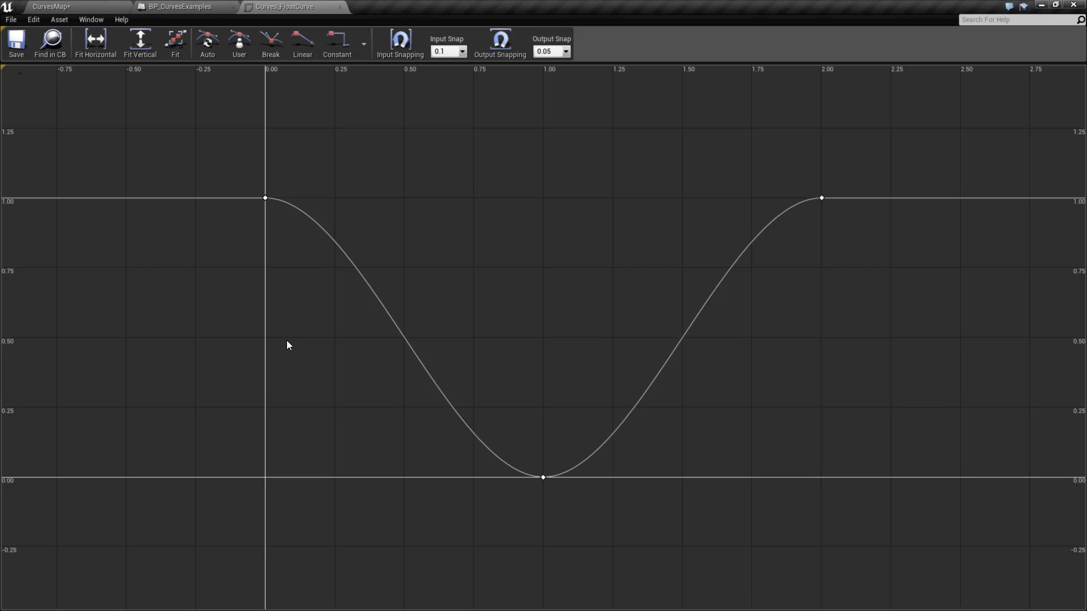
mouse_move(265, 198)
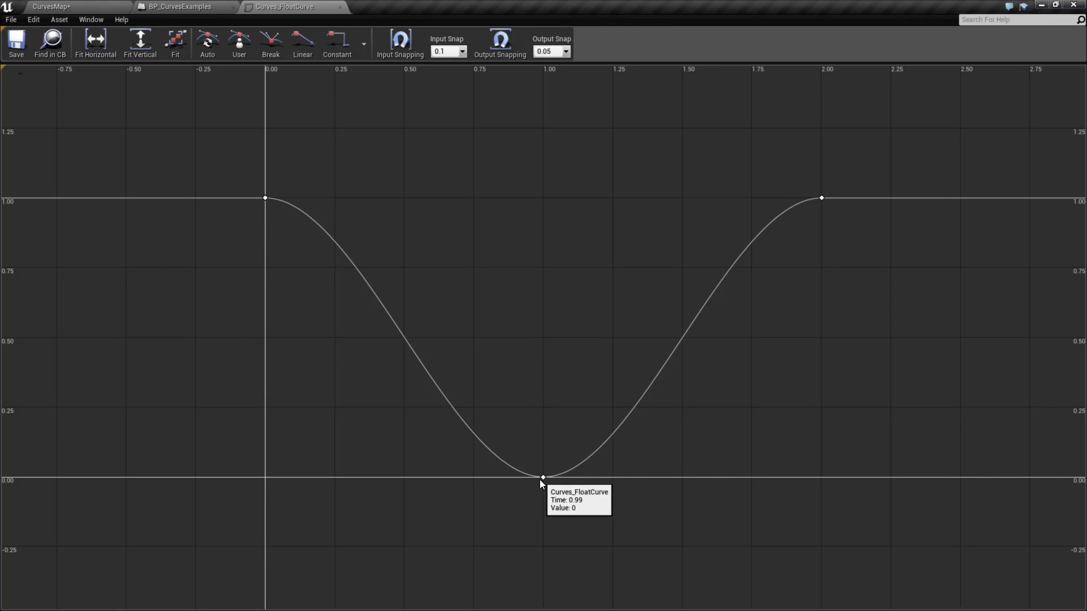
left_click(822, 198)
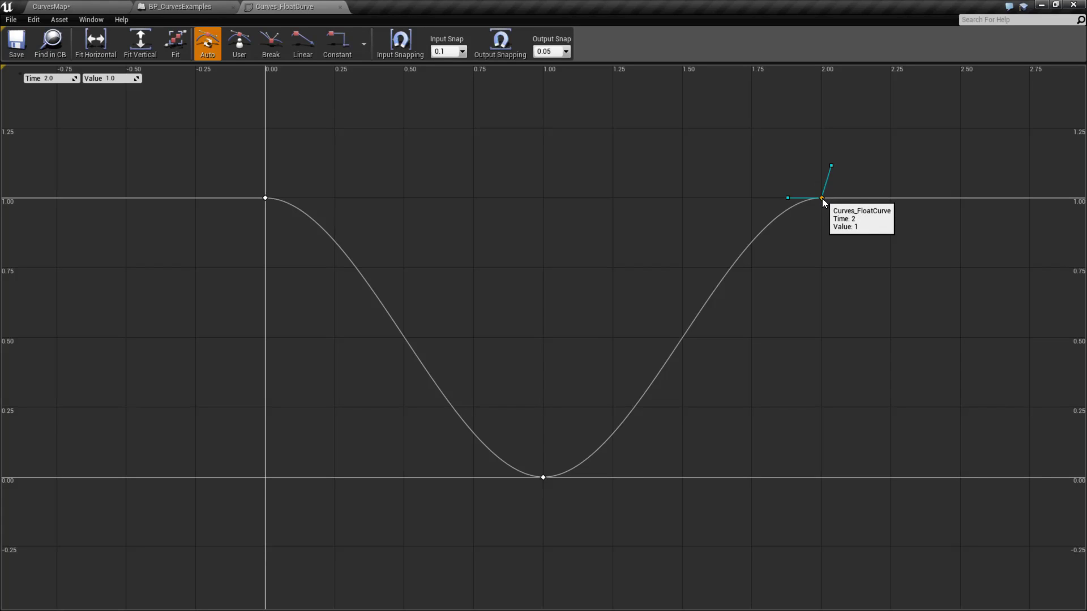
left_click(544, 479)
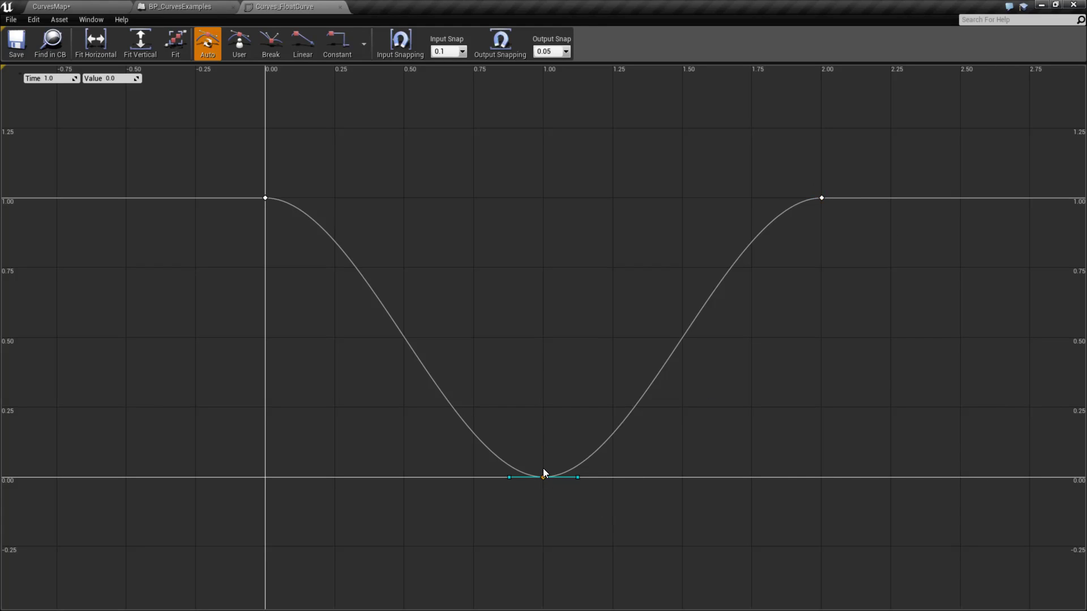
left_click(265, 198)
mouse_move(405, 341)
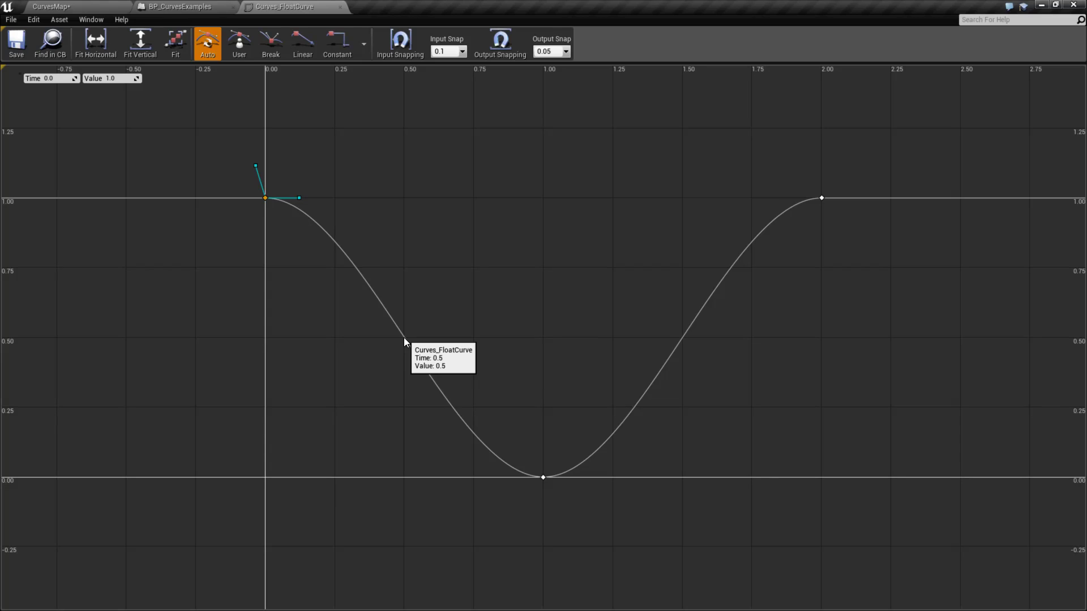
mouse_move(473, 432)
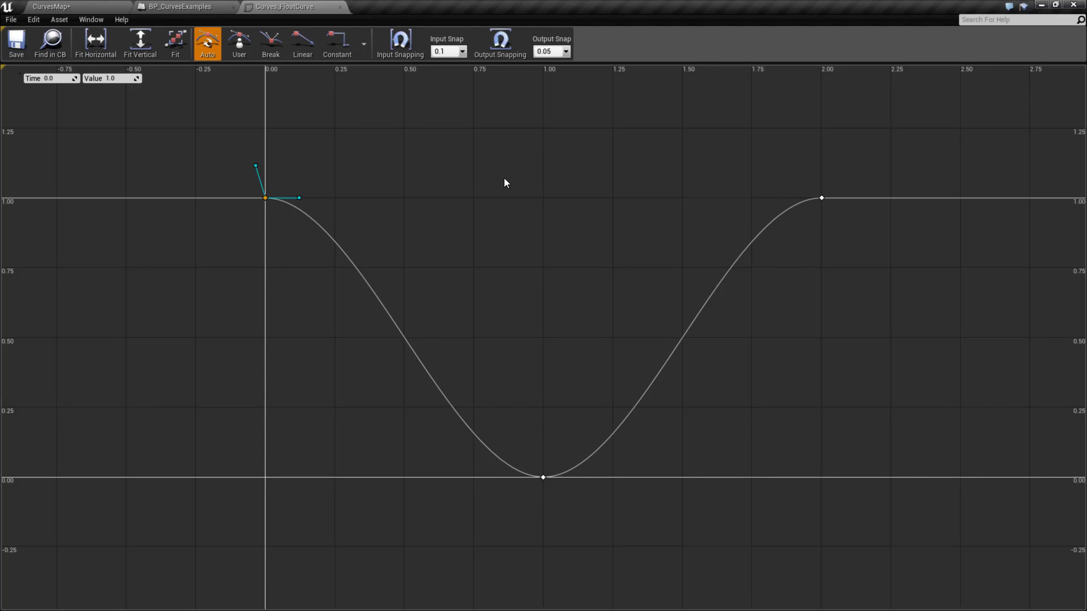
Close the float curve and blueprint editors, then create a Miscellaneous > Curve asset with a chosen curve class
left_click(340, 7)
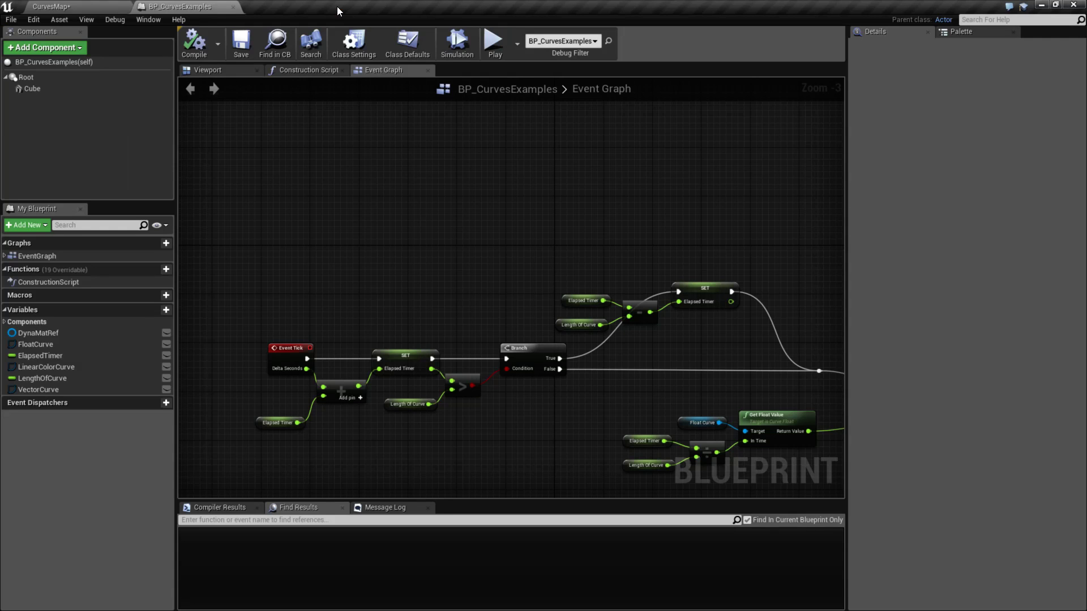
left_click(233, 8)
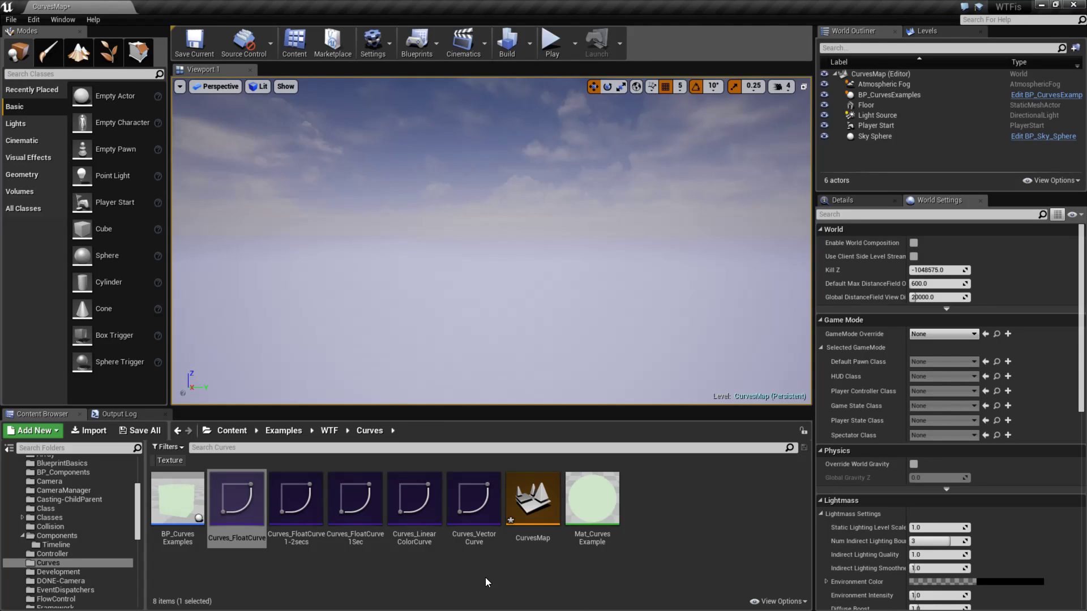
right_click(644, 487)
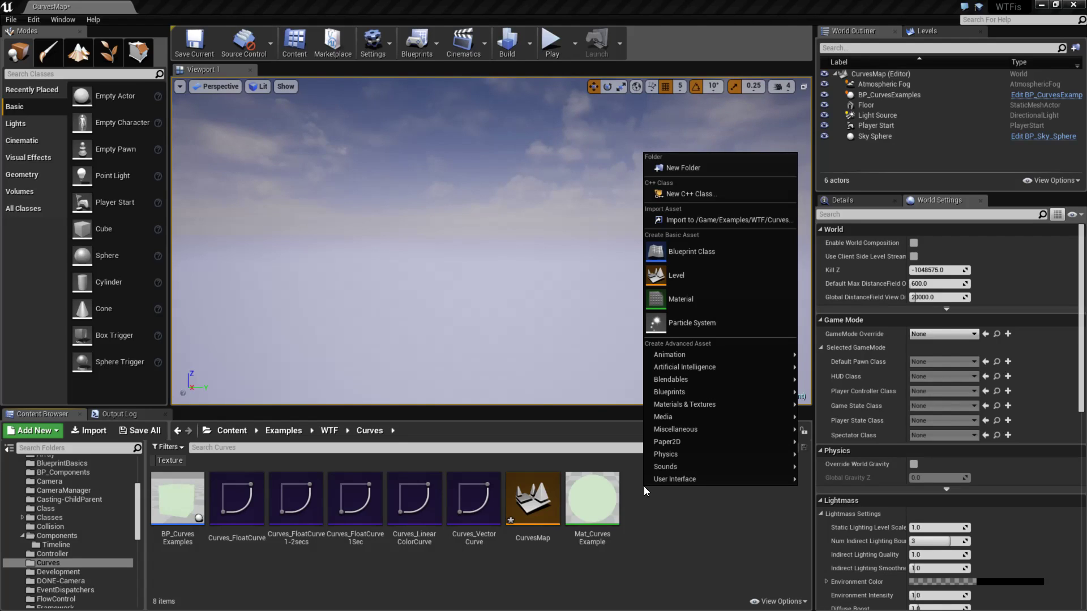
right_click(662, 493)
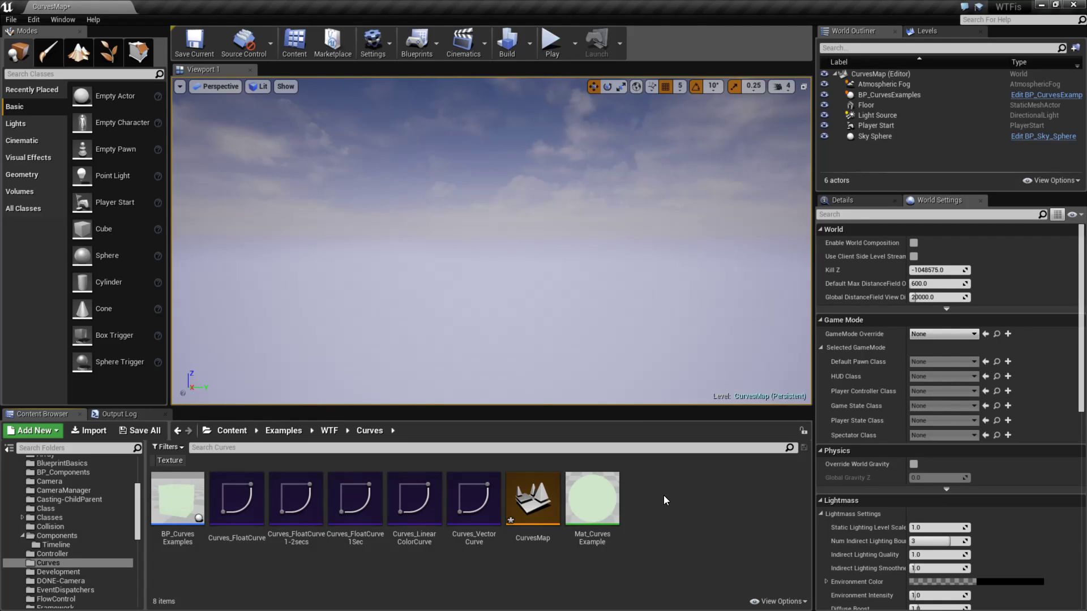
right_click(660, 489)
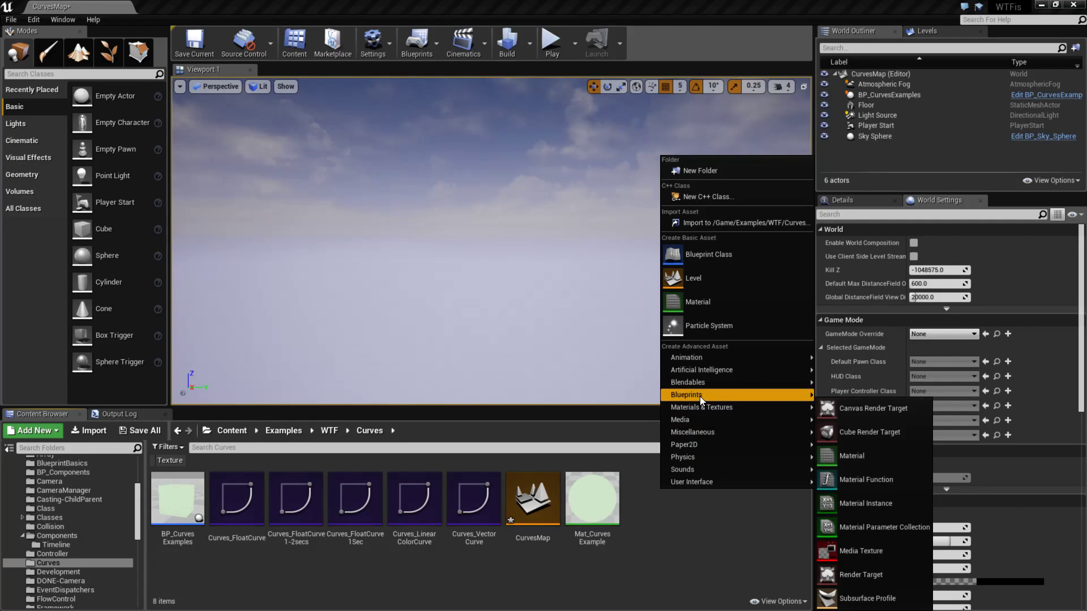
mouse_move(699, 397)
mouse_move(700, 433)
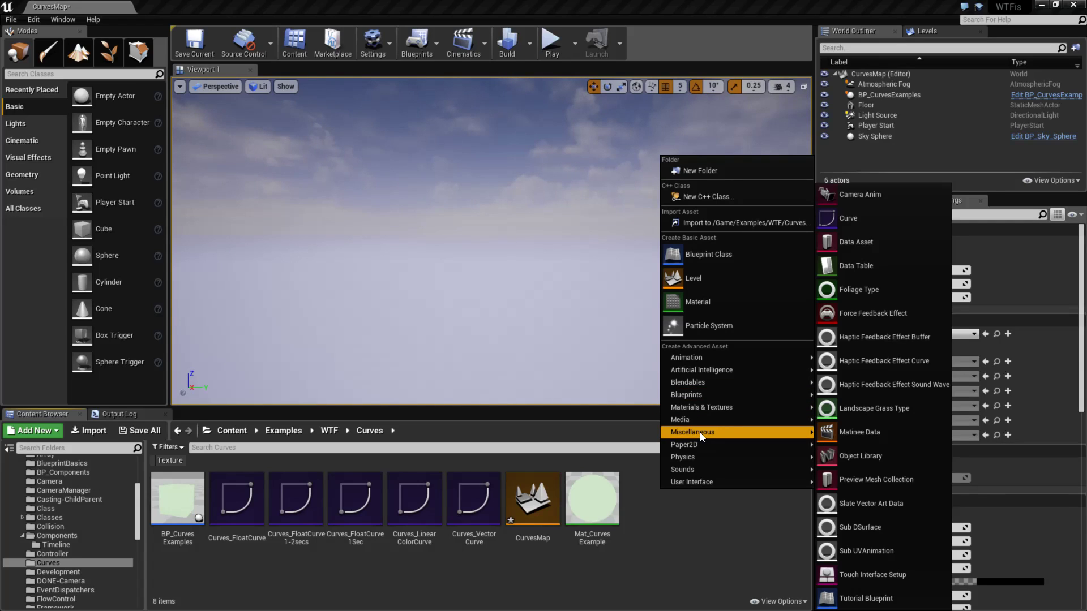
left_click(850, 217)
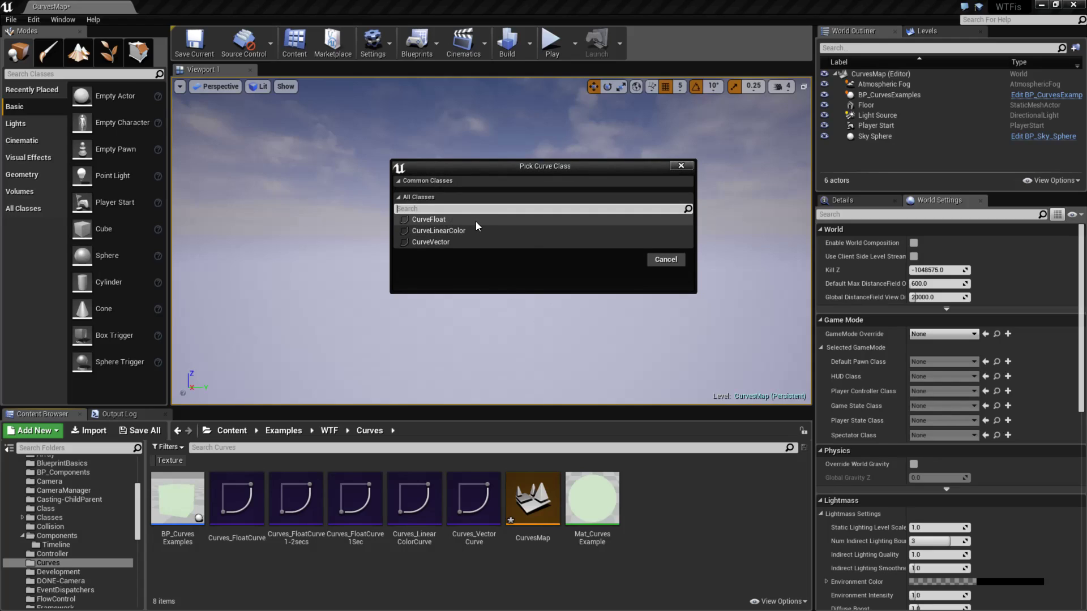
left_click(440, 241)
left_click(441, 220)
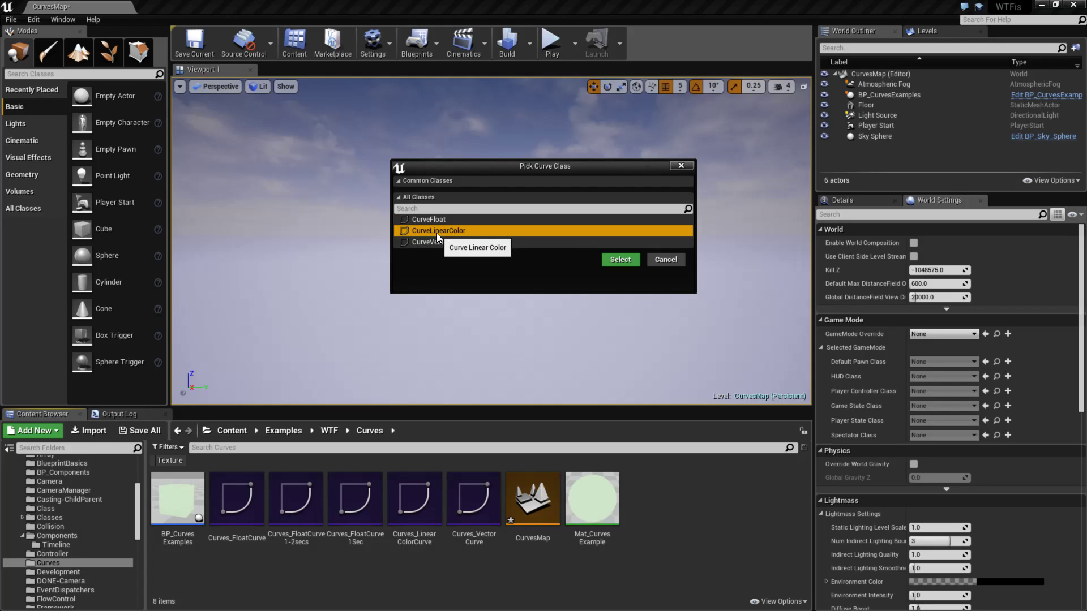
left_click(621, 260)
Accept the name NewCurveBase, open it, and dock its curve editor to fill the window
key("Return")
double_click(643, 492)
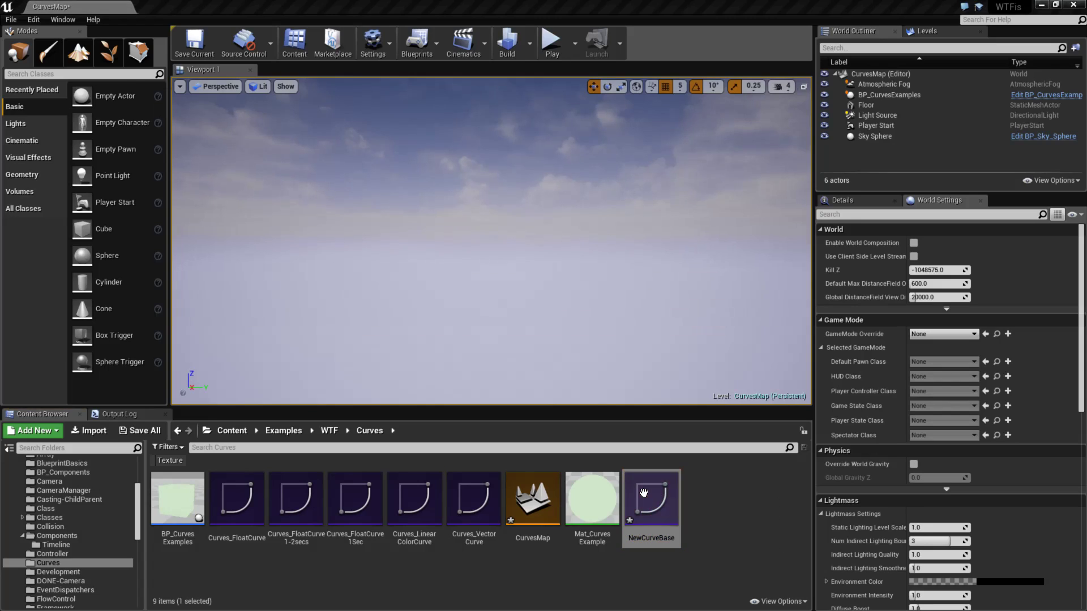
left_click_drag(234, 93, 186, 7)
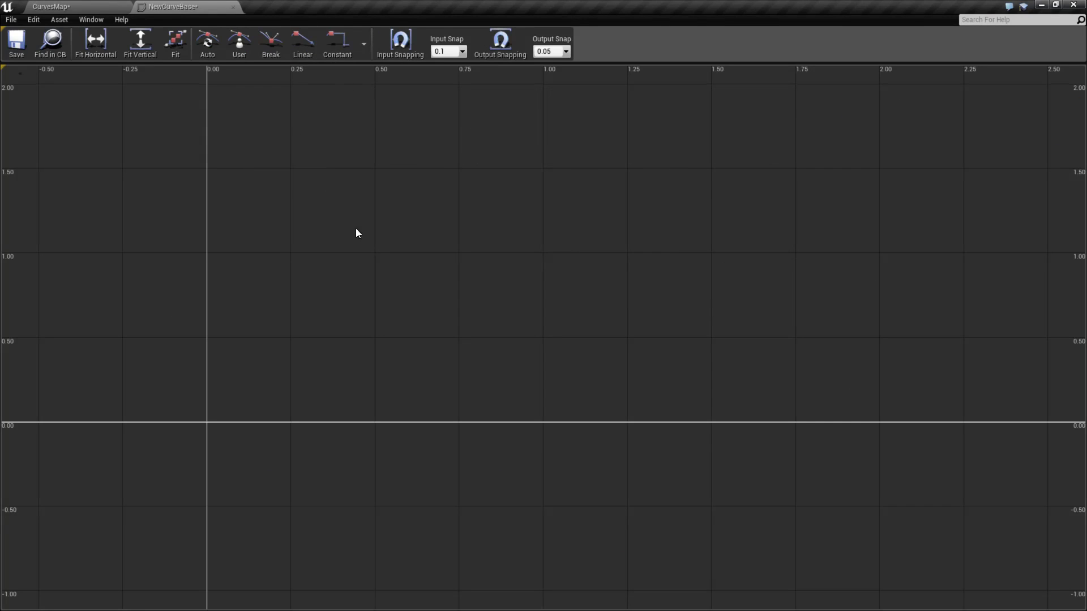
scroll(368, 236, "down", 4)
scroll(588, 180, "up", 3)
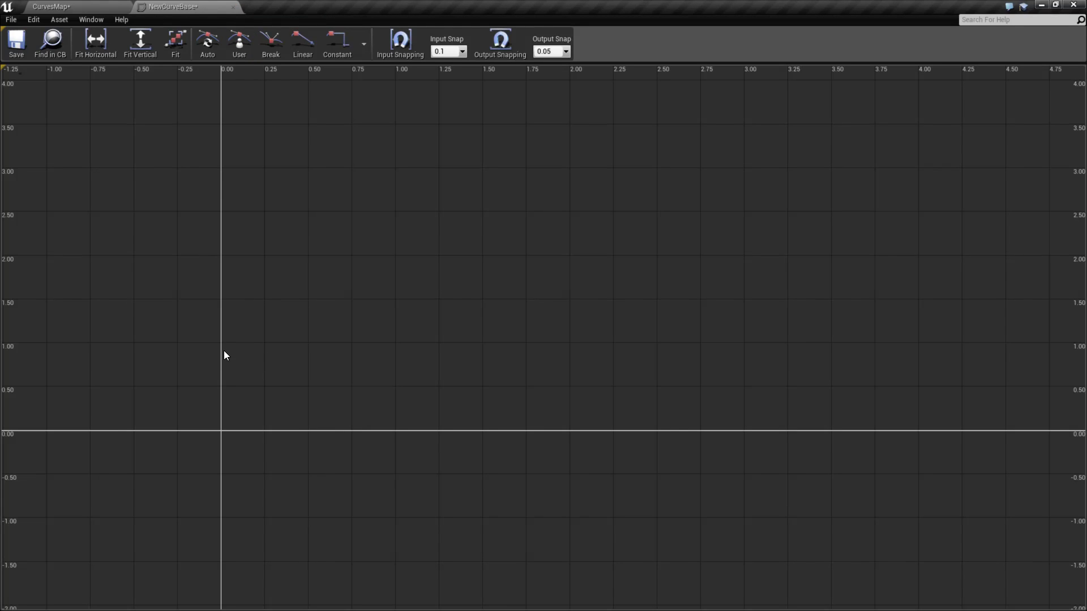
Add a first key to the NewCurveBase curve
right_click(445, 432)
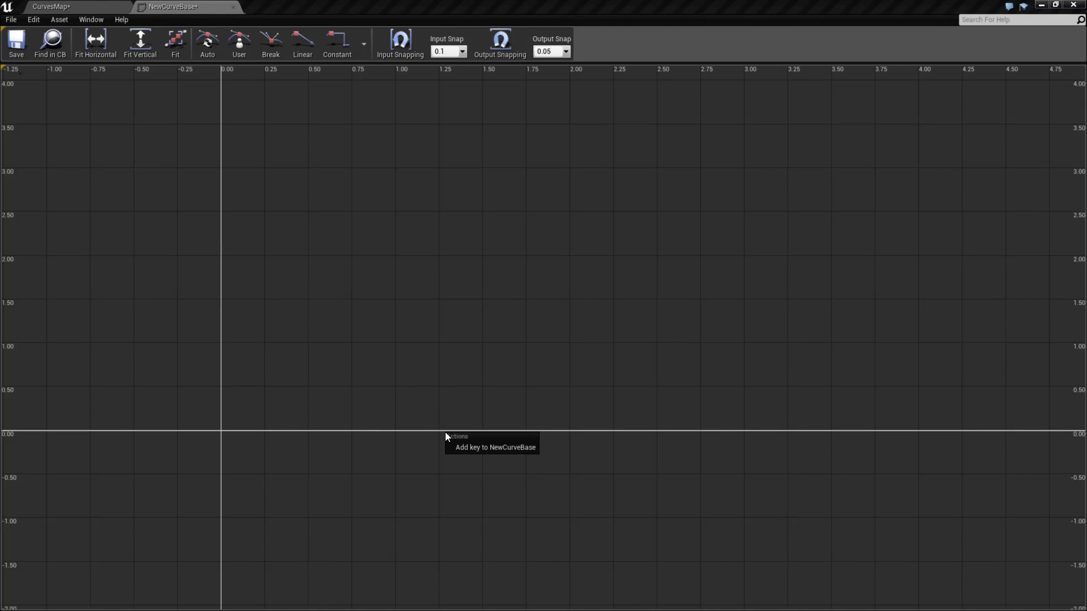
left_click(479, 448)
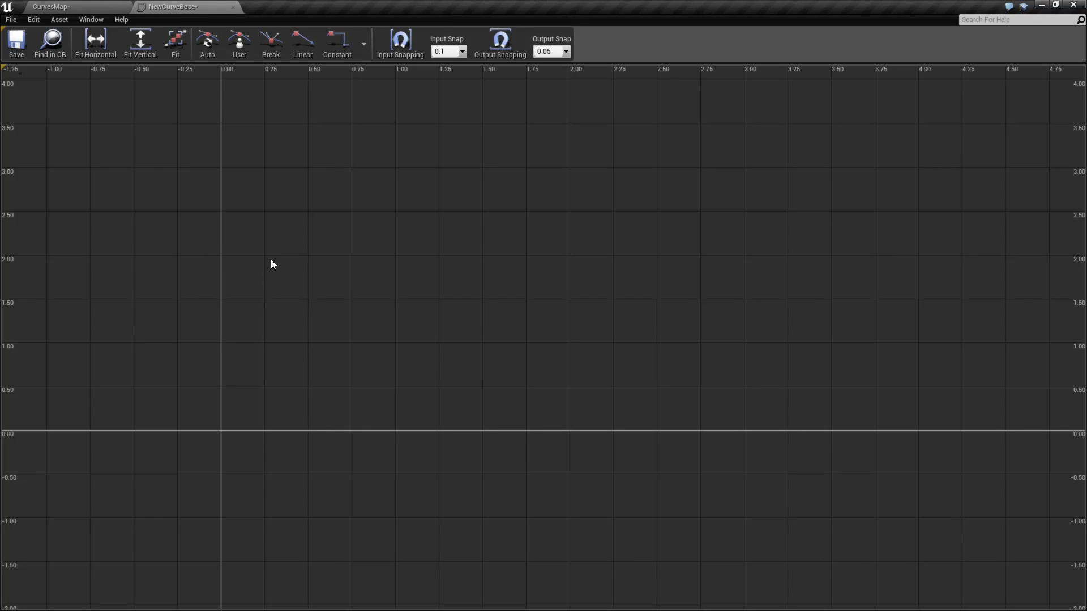
right_click_drag(348, 256, 336, 355)
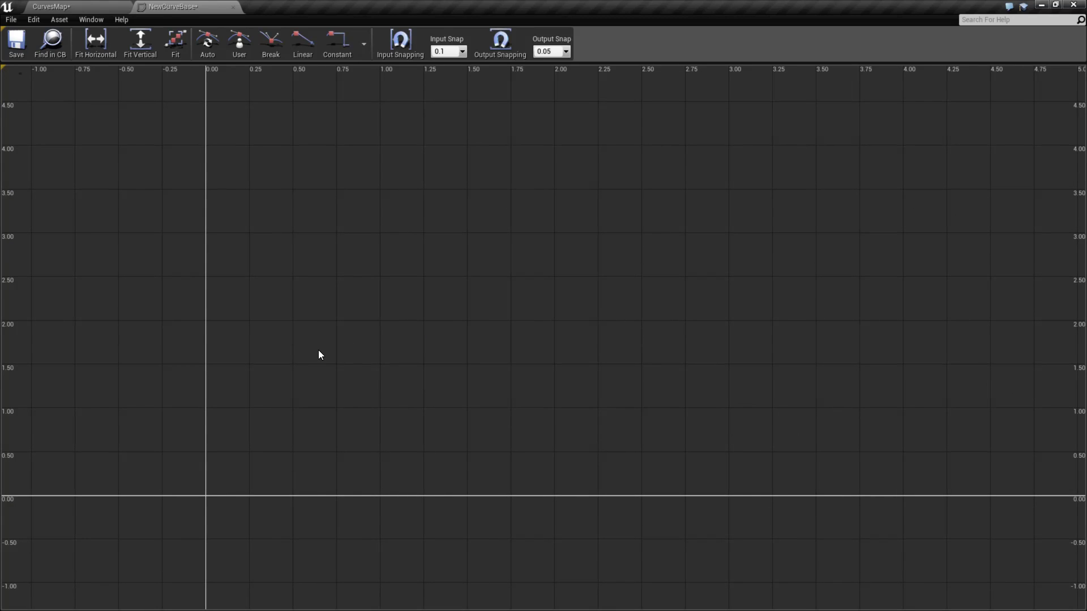
right_click(319, 350)
left_click(152, 377)
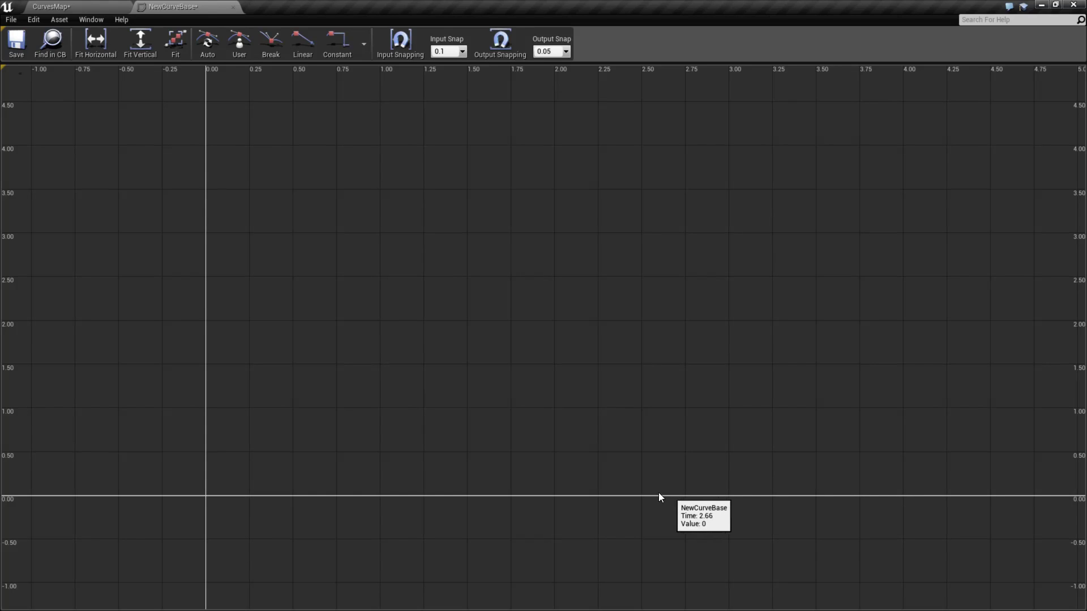
right_click(606, 498)
left_click(577, 359)
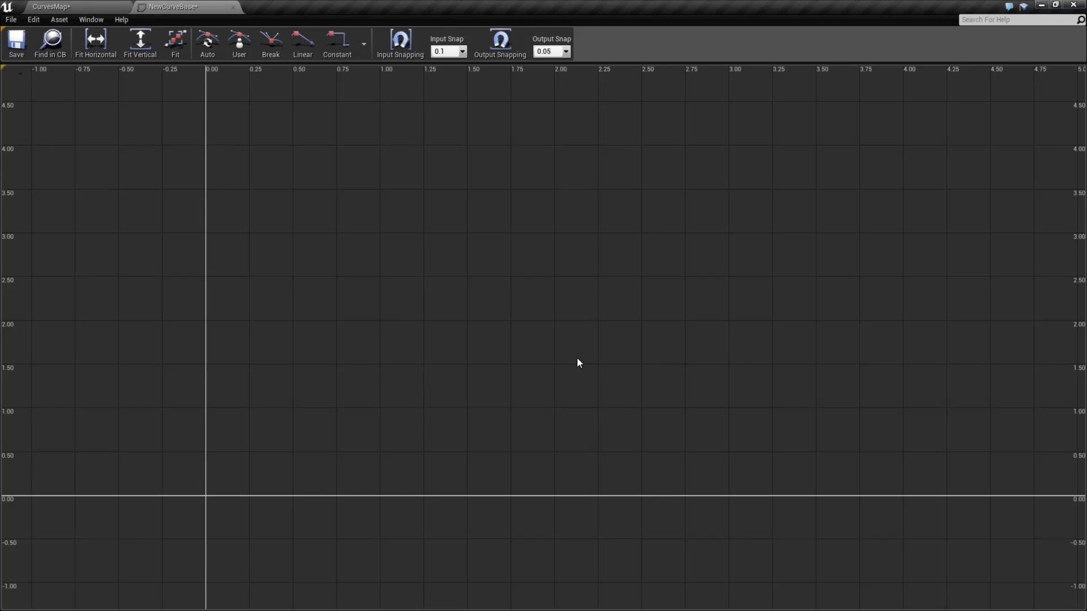
right_click(560, 350)
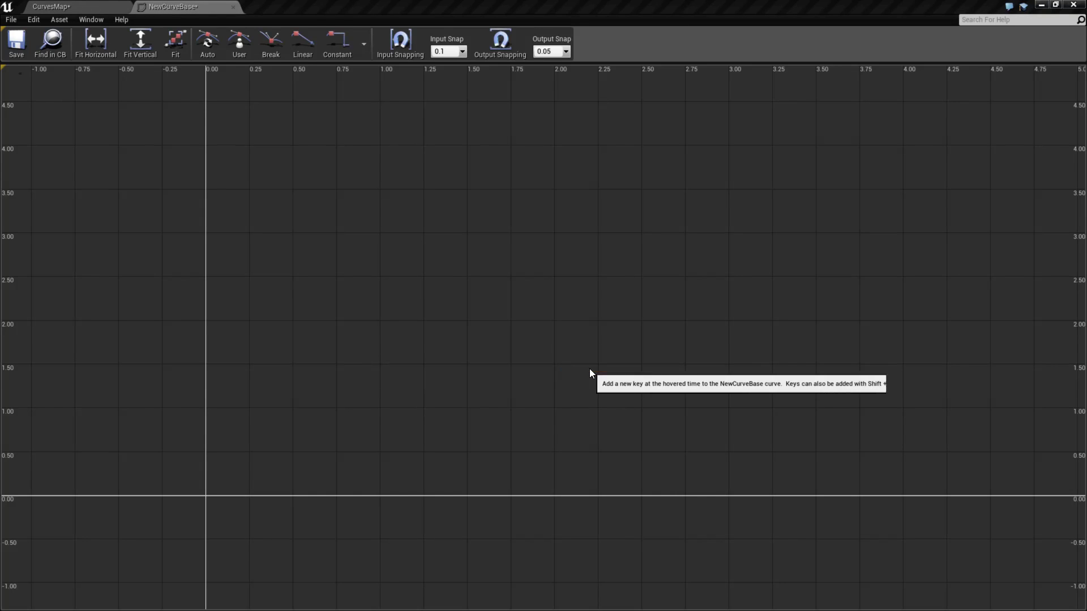
left_click(589, 368)
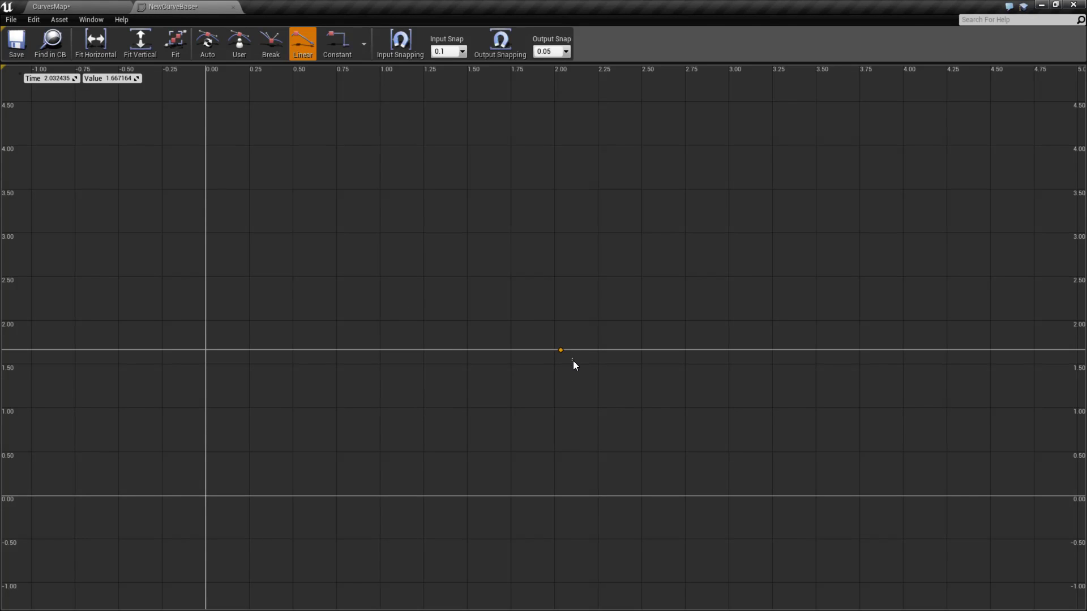
Move the new key to about time 1.74, value 1.49
left_click(566, 364)
left_click_drag(547, 327, 507, 365)
left_click(563, 355)
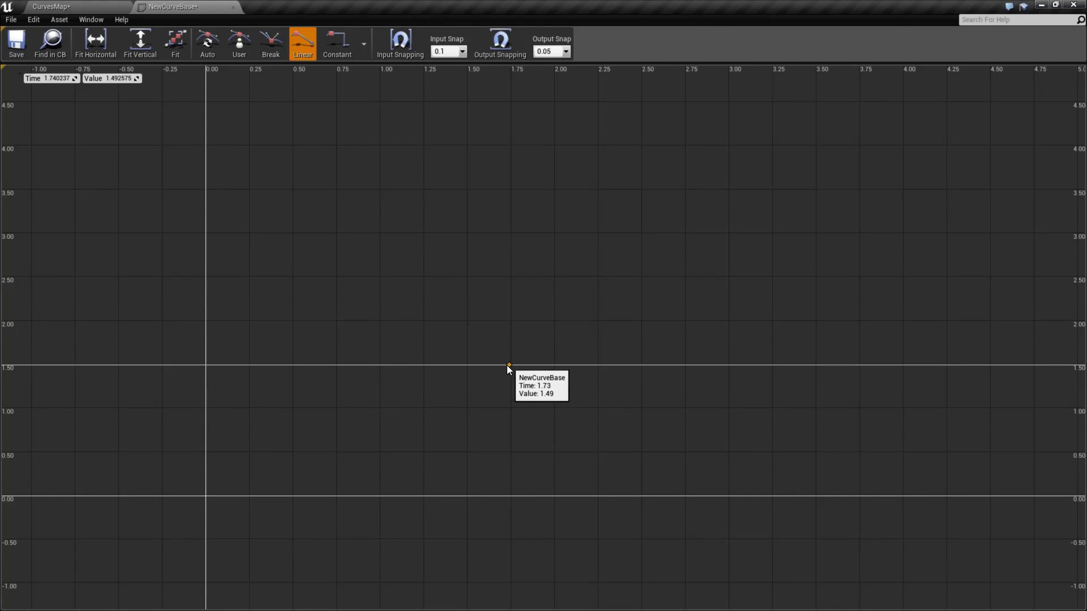
right_click(508, 365)
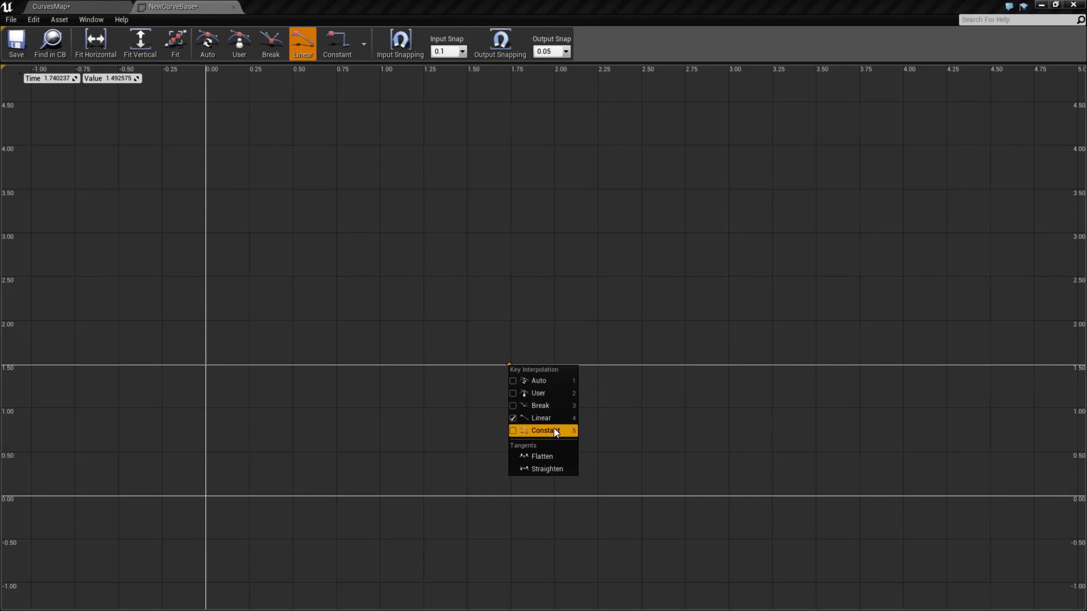
left_click(541, 333)
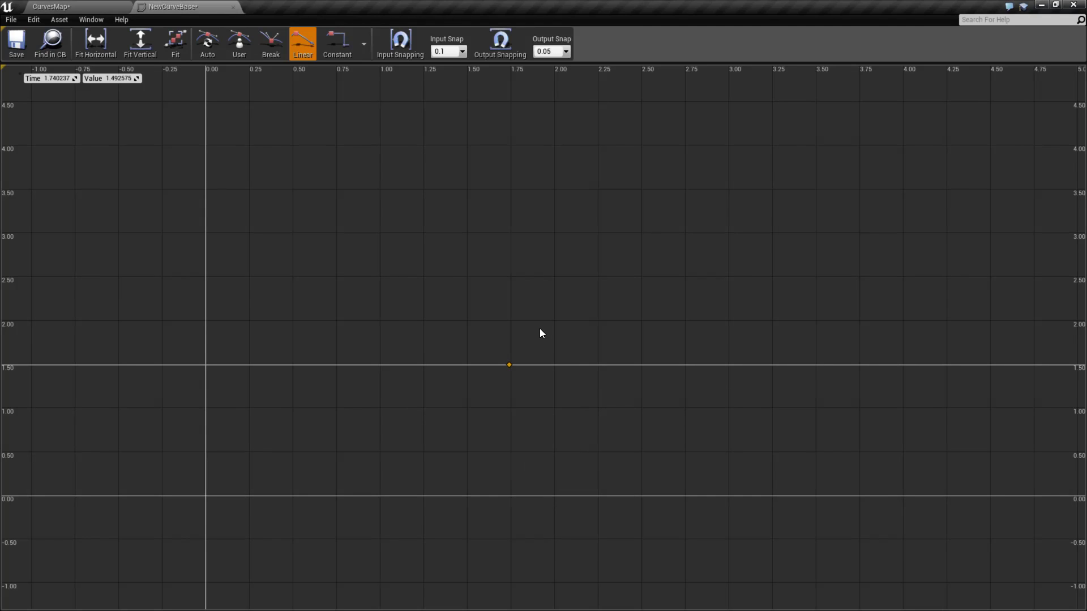
left_click(508, 366)
Set the first key to time 0, value 0
mouse_move(509, 366)
left_click_drag(507, 365, 389, 359)
left_click(54, 78)
type("0")
key("Tab")
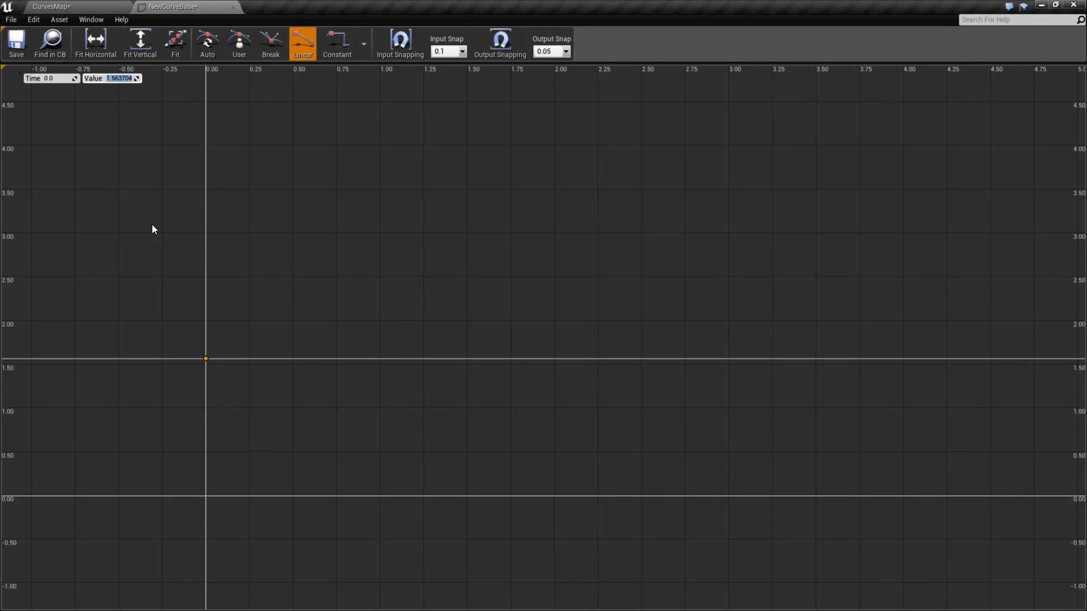
type("0")
key("Return")
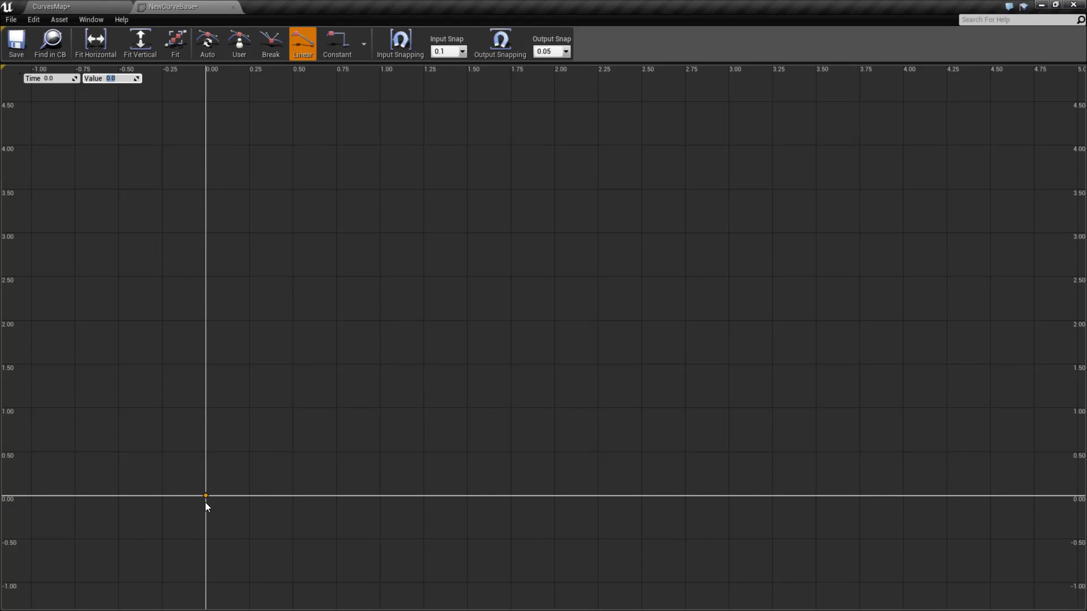
Add a second key and drag it near time 1, value 1
right_click(450, 277)
left_click(472, 292)
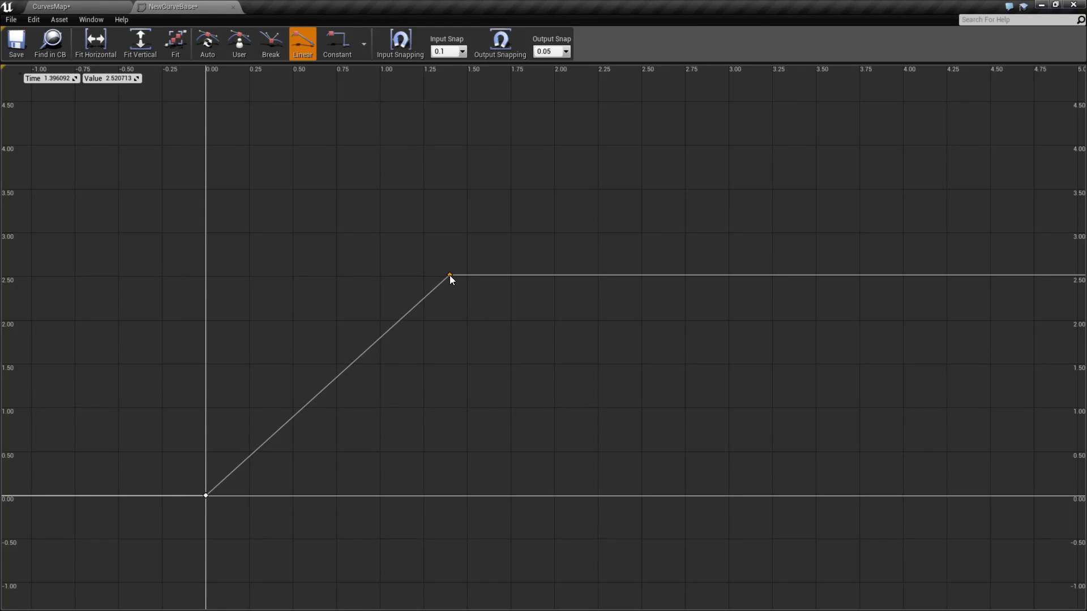
left_click_drag(449, 275, 379, 409)
scroll(374, 433, "up", 3)
scroll(573, 367, "up", 2)
right_click_drag(663, 354, 561, 357)
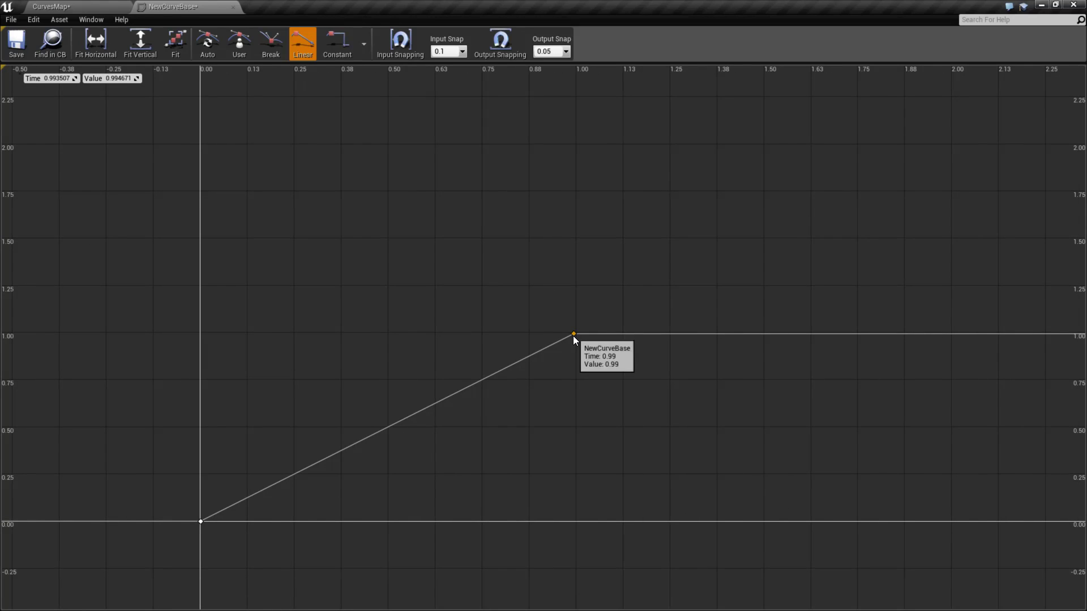
left_click_drag(575, 334, 576, 334)
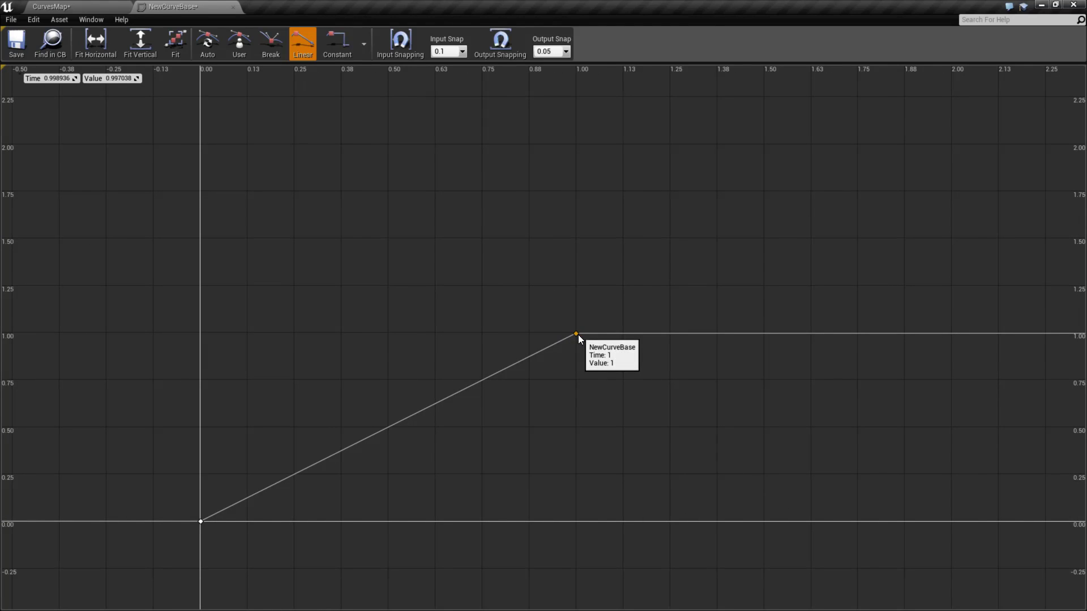
Set the second key to exactly time 1, value 1 and recentre the curve
left_click(56, 79)
type("1")
key("Tab")
type("1")
key("Return")
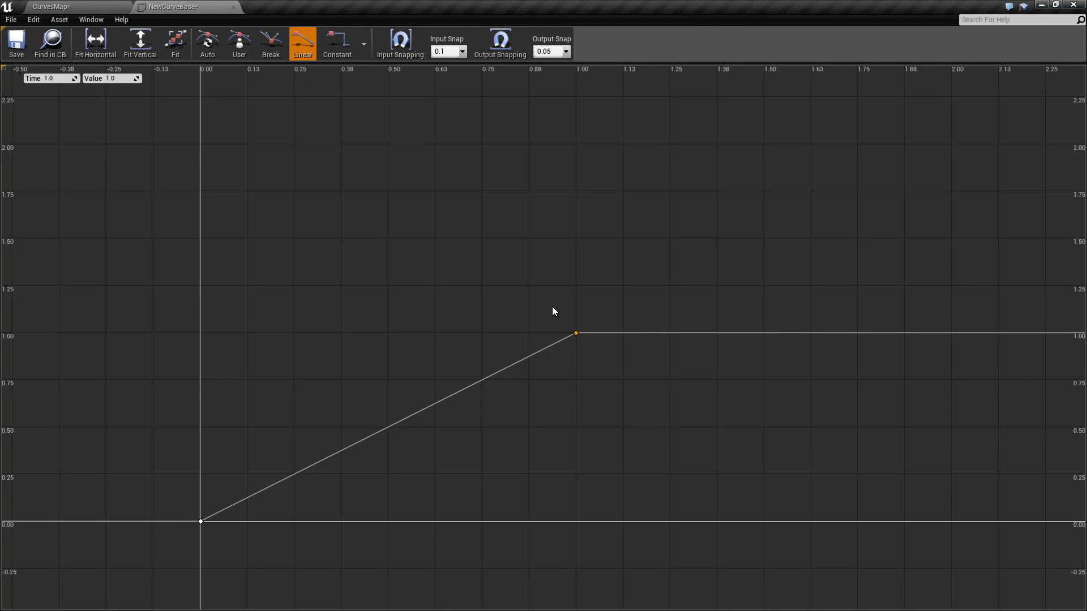
scroll(438, 351, "down", 3)
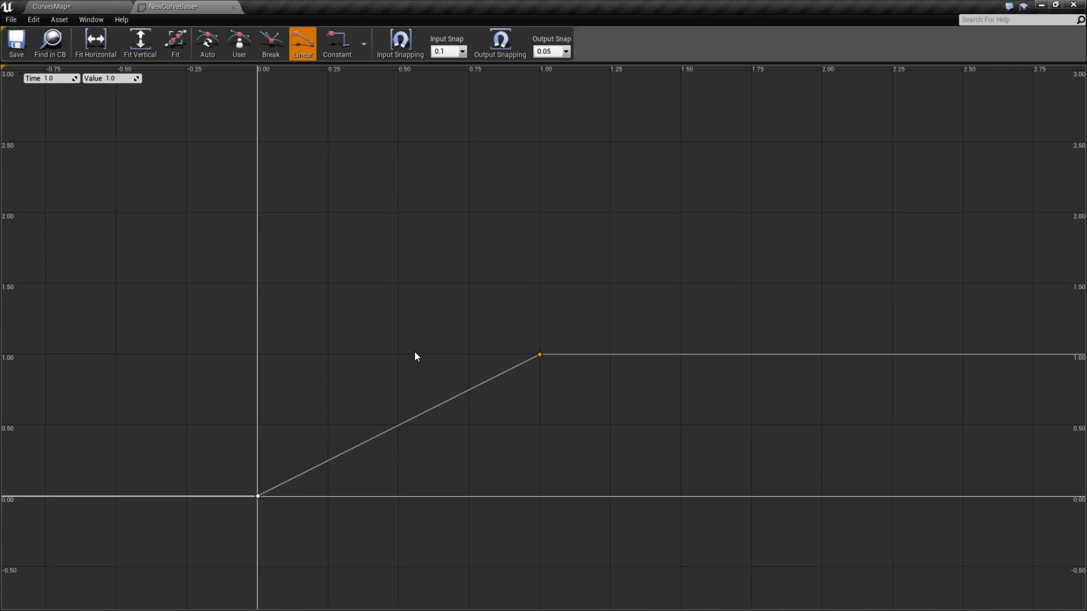
right_click_drag(414, 352, 529, 316)
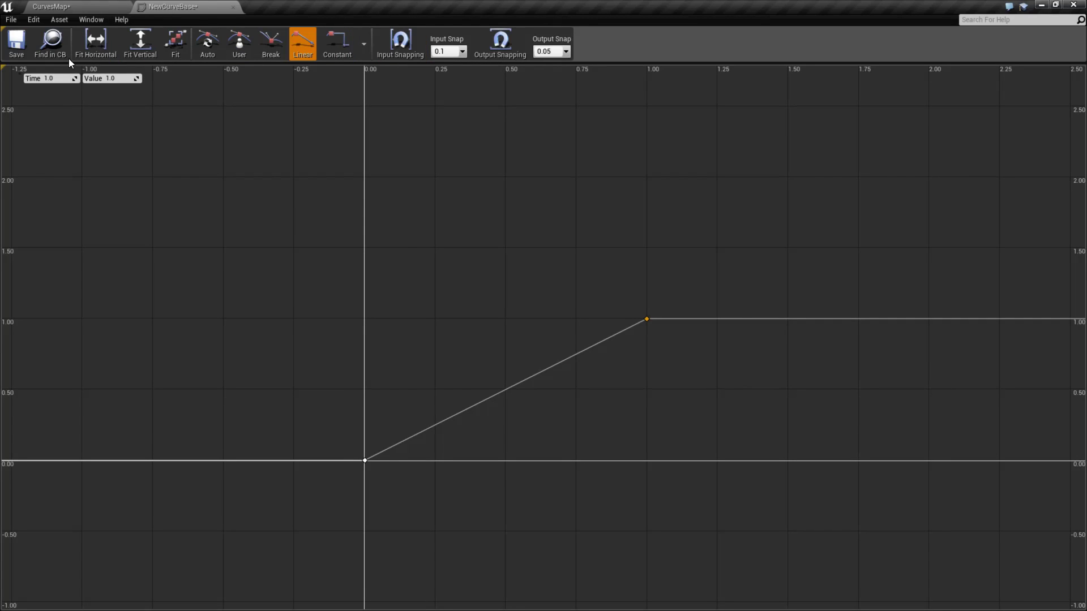
left_click(96, 41)
scroll(201, 322, "down", 4)
right_click_drag(291, 305, 668, 481)
scroll(400, 387, "down", 2)
left_click(95, 41)
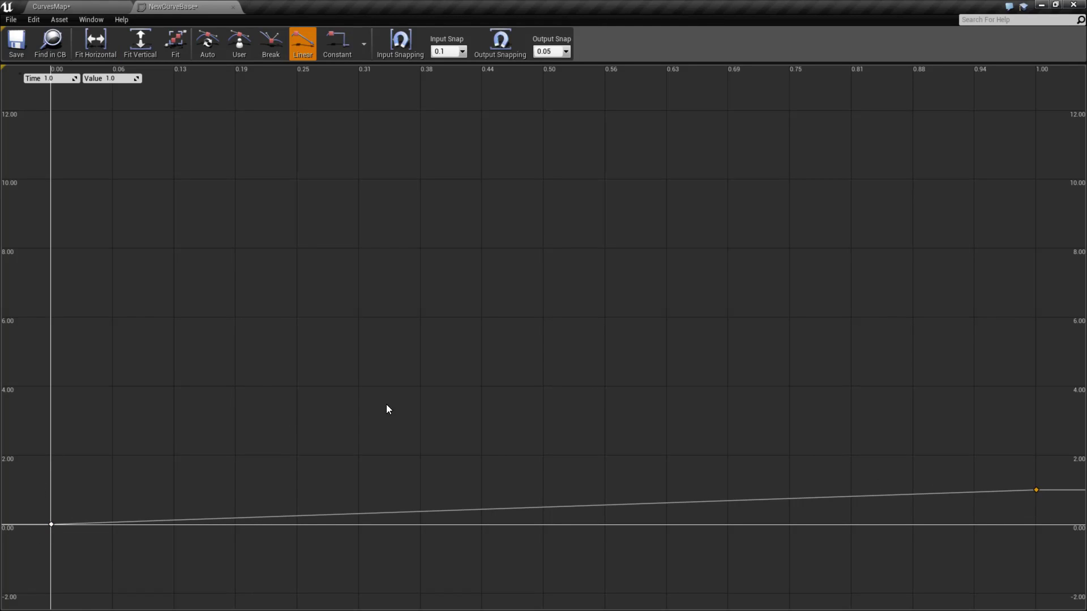
left_click(147, 43)
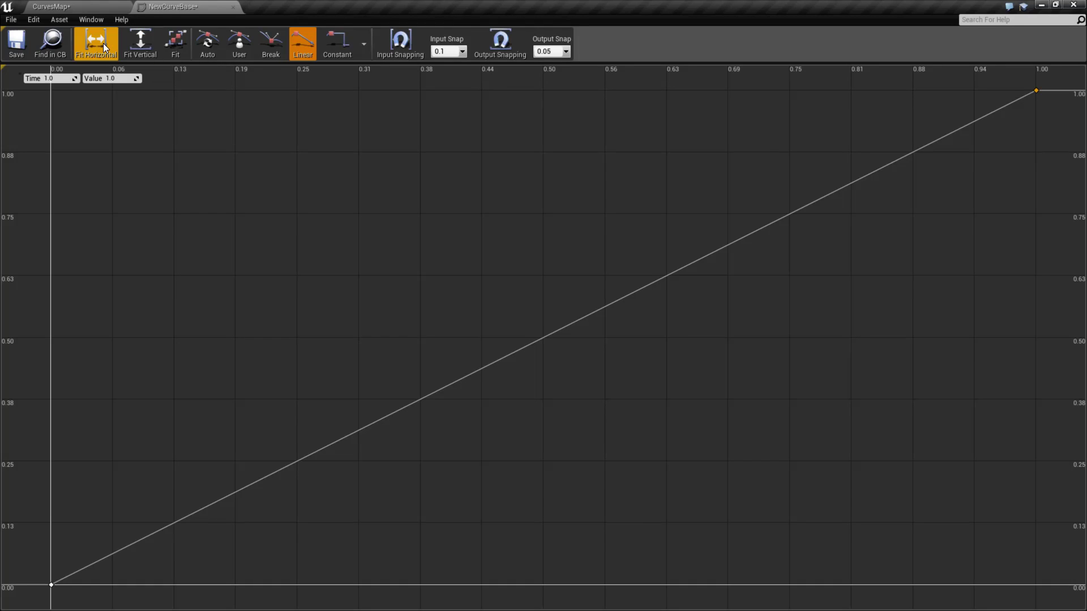
scroll(425, 376, "down", 4)
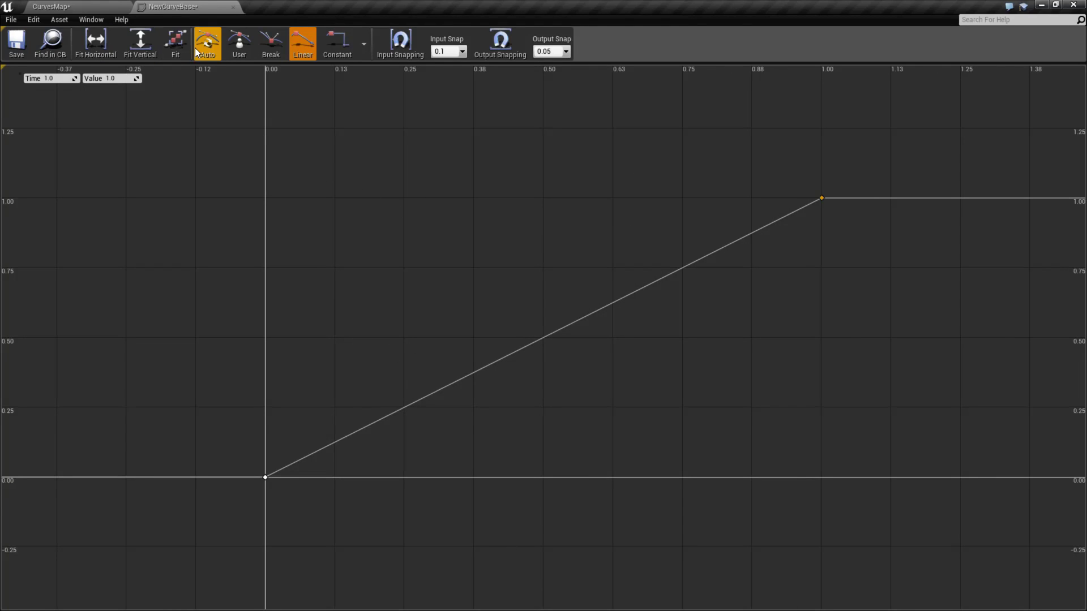
left_click(176, 49)
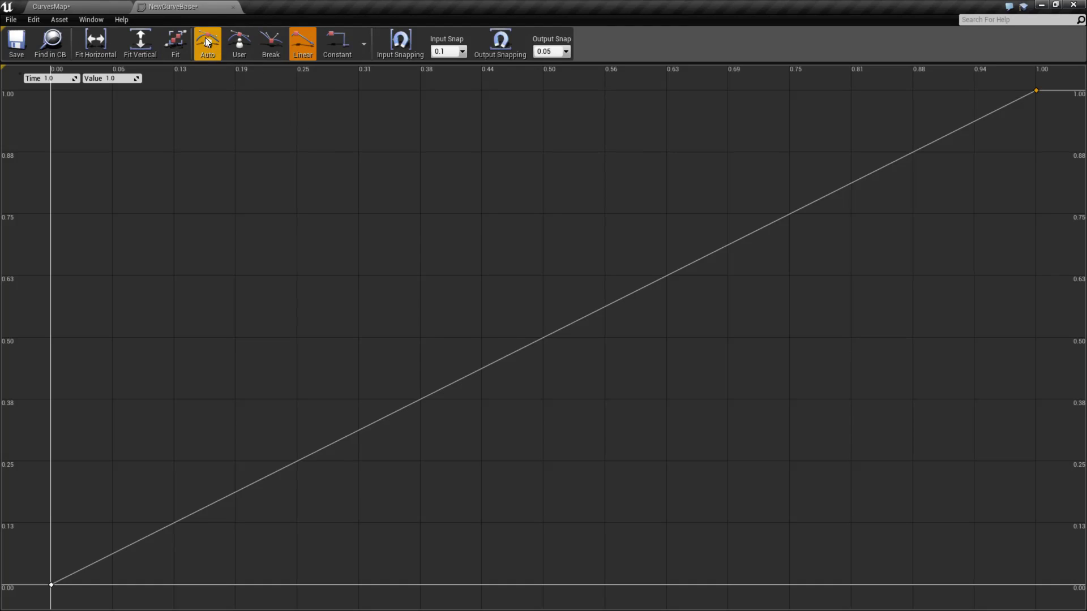
left_click(364, 44)
left_click(364, 44)
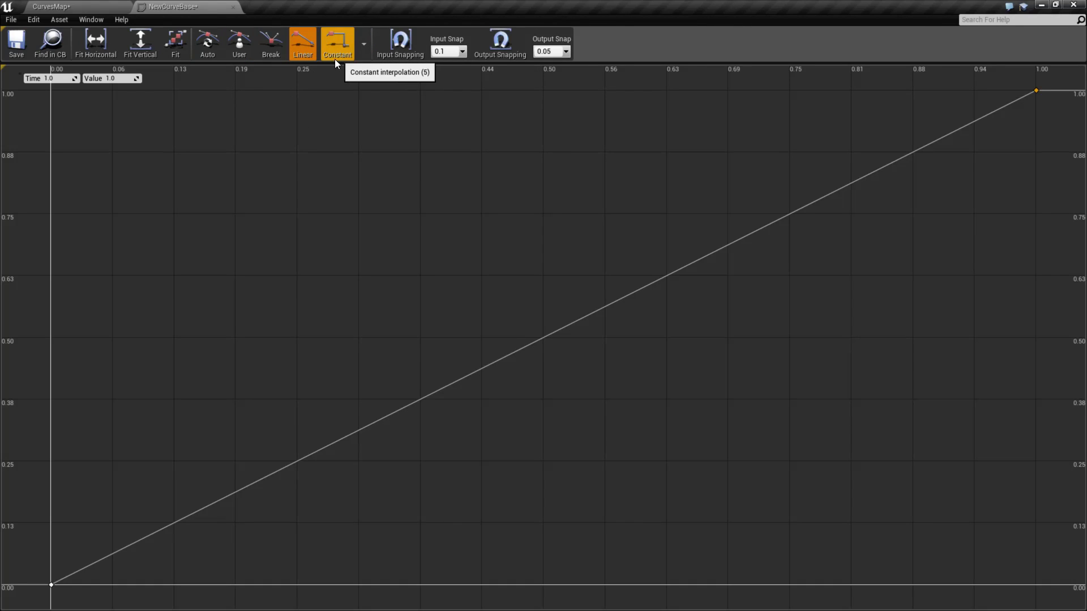
scroll(371, 223, "down", 3)
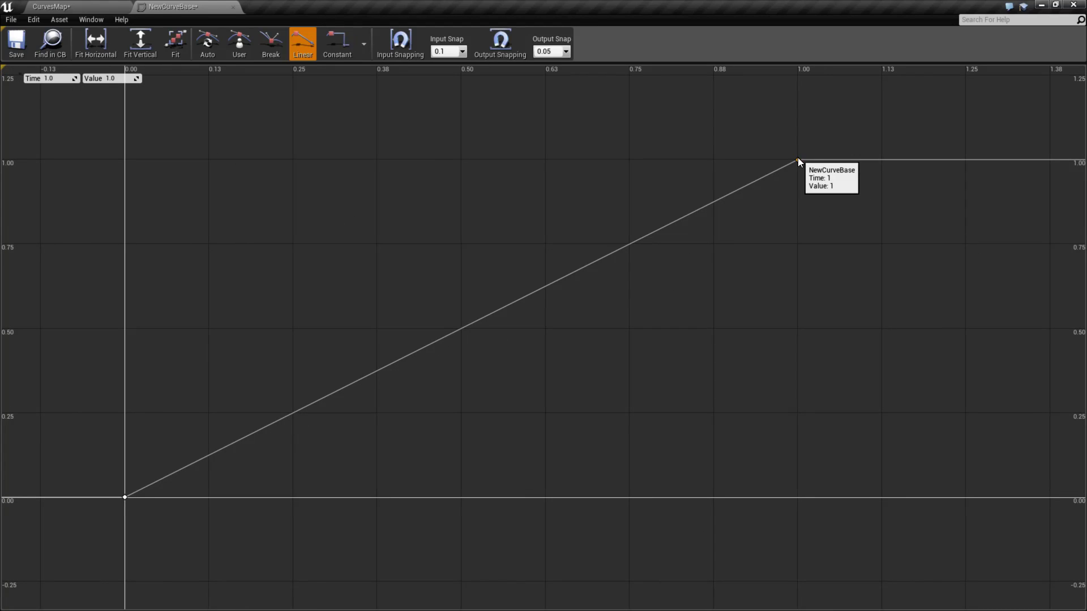
right_click(799, 160)
left_click(280, 324)
right_click_drag(280, 325, 493, 219)
right_click(341, 389)
left_click(367, 419)
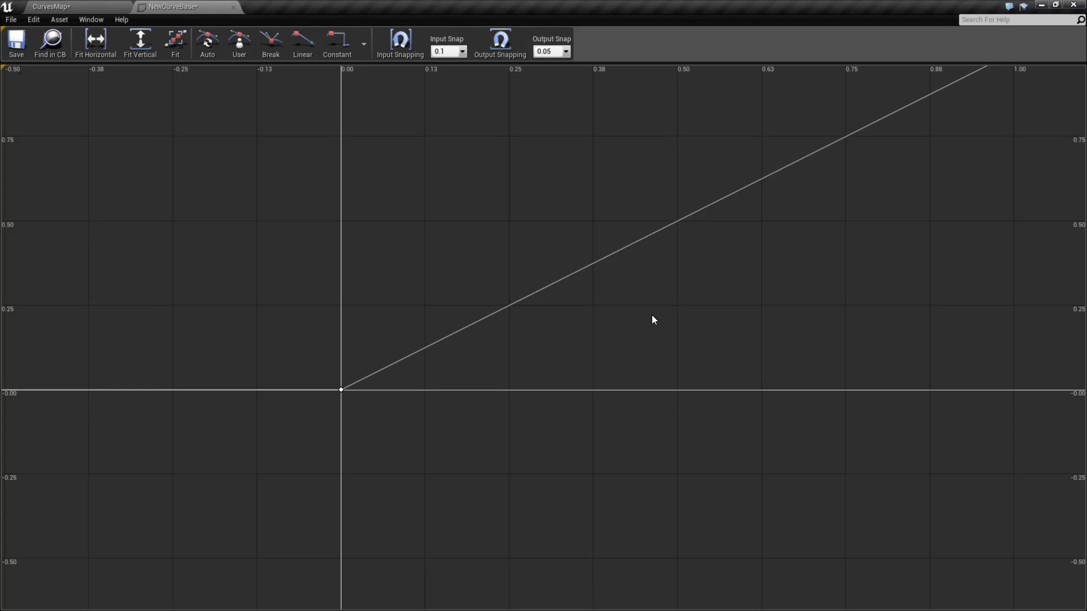
right_click_drag(663, 317, 114, 405)
Add a third key at time 1.5, value 0.5, then reselect the peak key at time 1
right_click(502, 190)
left_click(526, 204)
left_click_drag(502, 190, 500, 355)
right_click_drag(393, 345, 647, 246)
scroll(536, 286, "down", 2)
right_click_drag(49, 396, 230, 388)
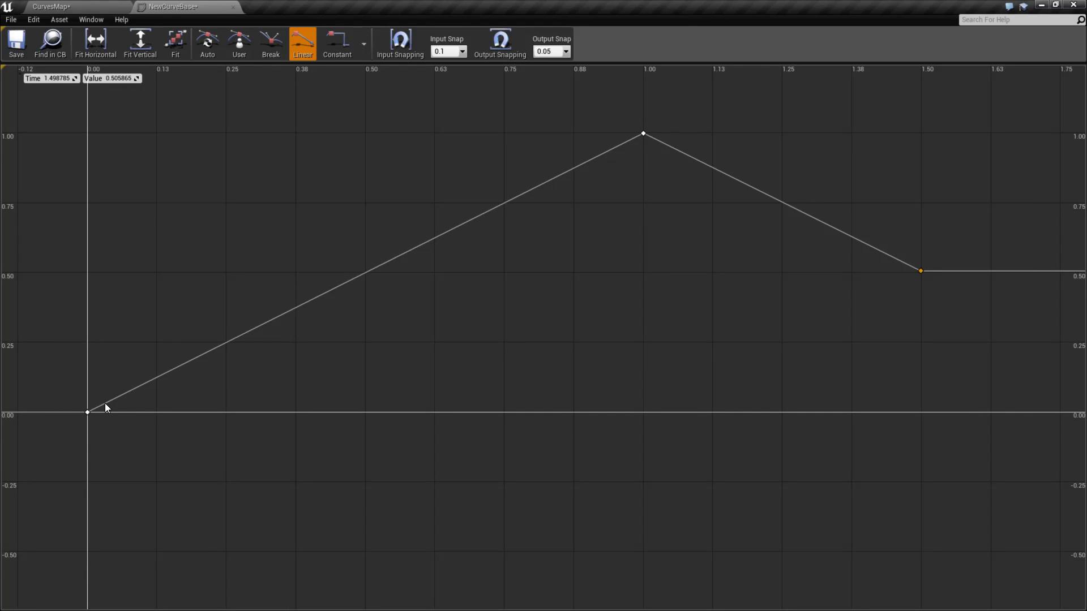
right_click_drag(347, 334, 236, 380)
left_click_drag(505, 152, 553, 203)
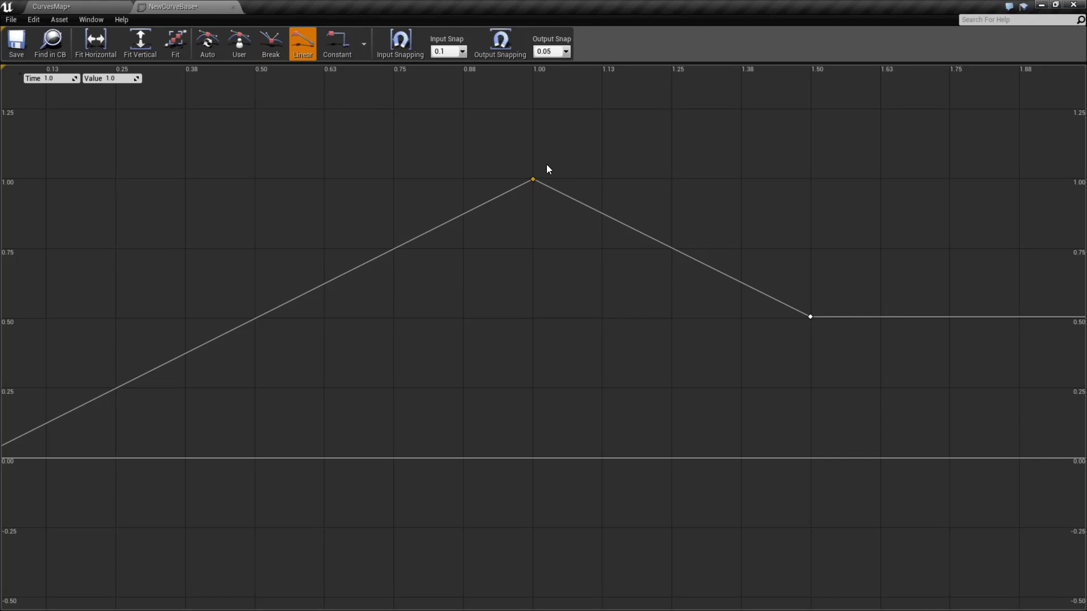
left_click(541, 191)
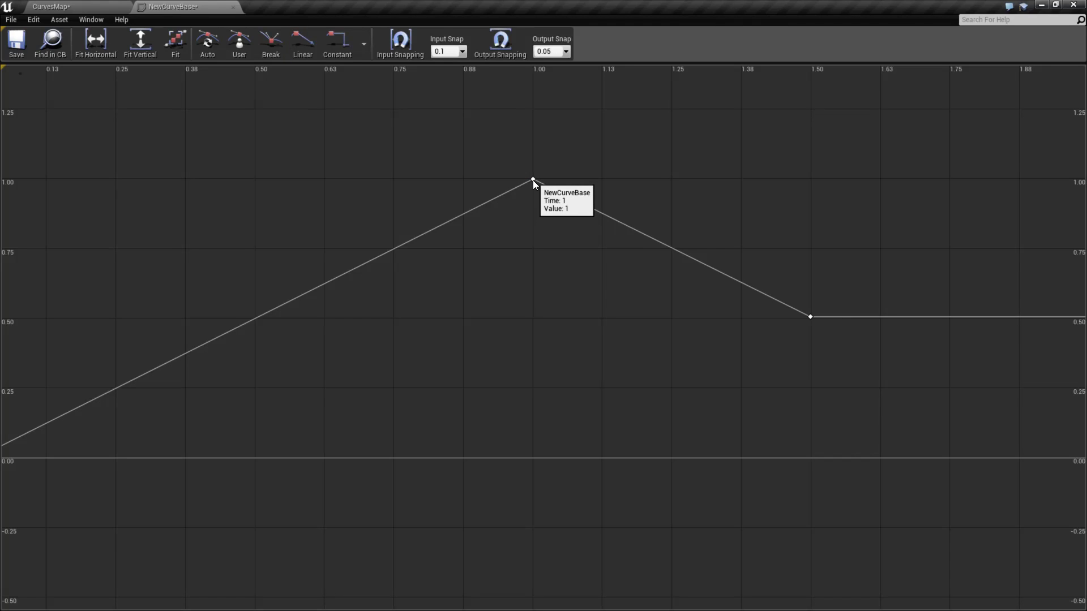
left_click(533, 180)
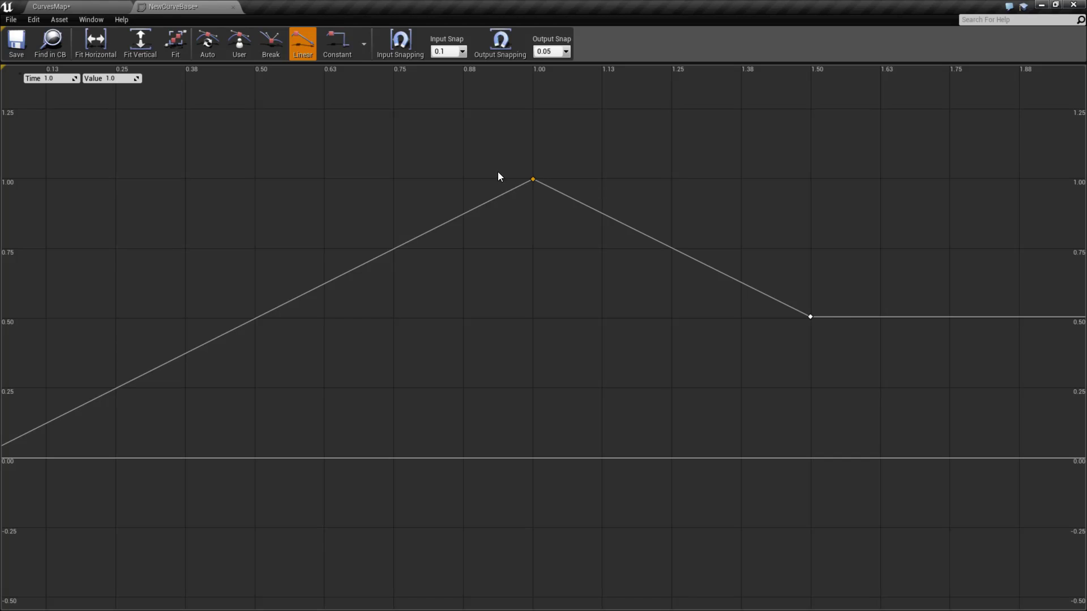
Set the peak key to Auto interpolation and tilt both its tangents slightly downward
right_click(532, 180)
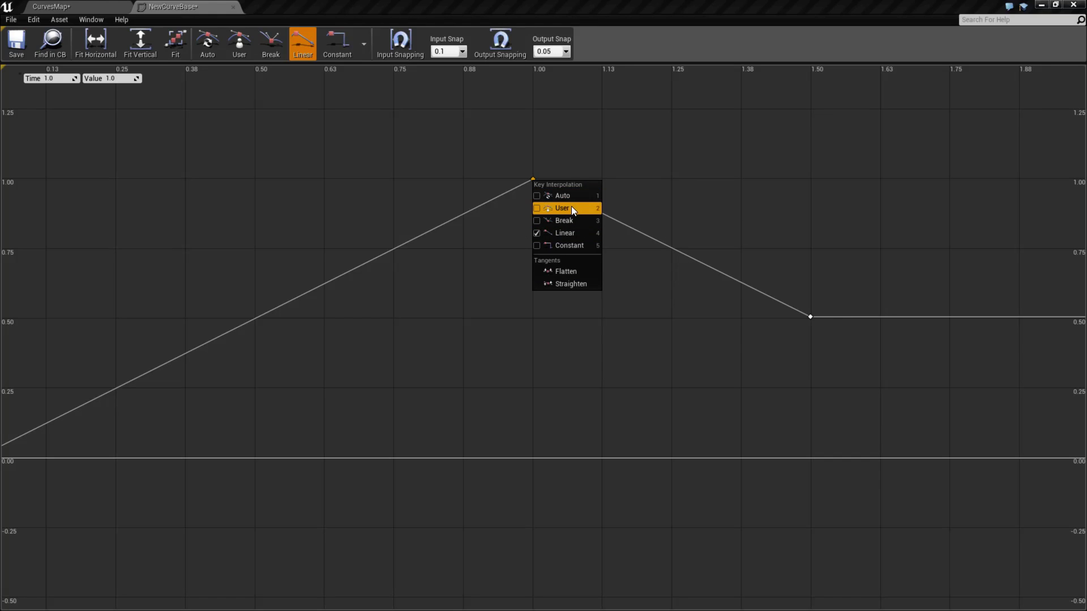
left_click(541, 196)
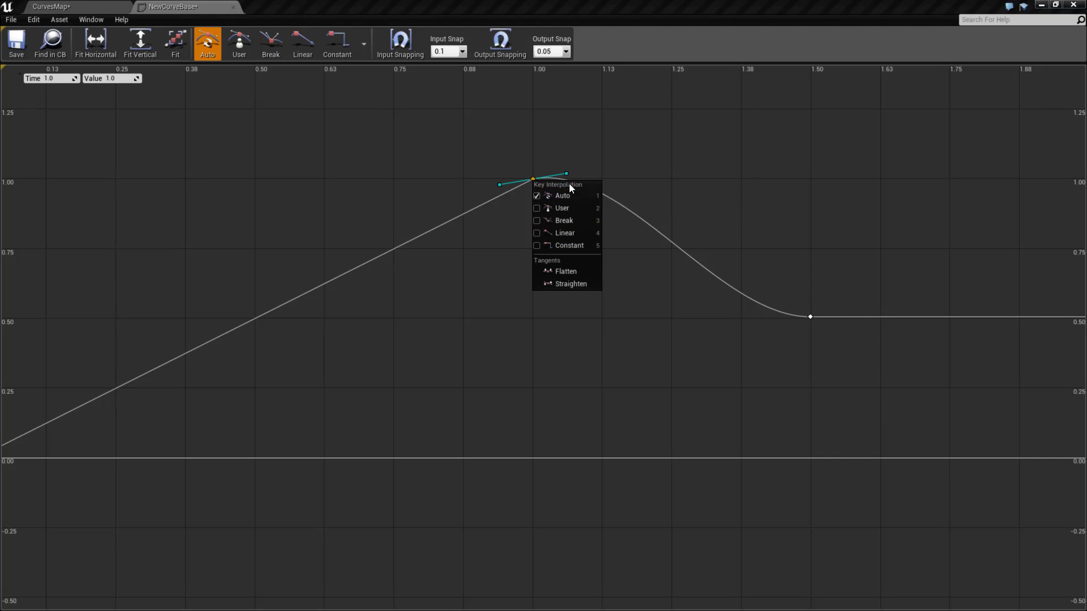
left_click(533, 179)
mouse_move(567, 175)
left_mouse_down()
mouse_move(562, 194)
mouse_move(577, 186)
mouse_move(570, 171)
mouse_move(543, 179)
mouse_move(569, 186)
left_mouse_up()
mouse_move(497, 174)
left_mouse_down()
mouse_move(502, 154)
mouse_move(499, 193)
mouse_move(505, 161)
mouse_move(500, 183)
left_mouse_up()
Give the end key at 1.5 Auto interpolation and reselect the peak key
right_click(810, 317)
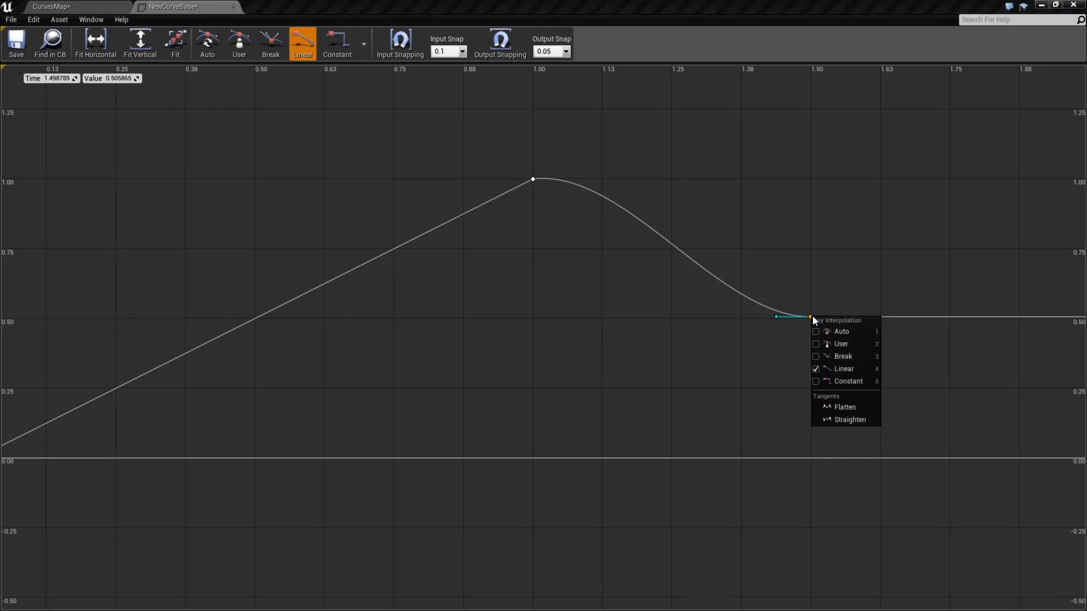
left_click(827, 333)
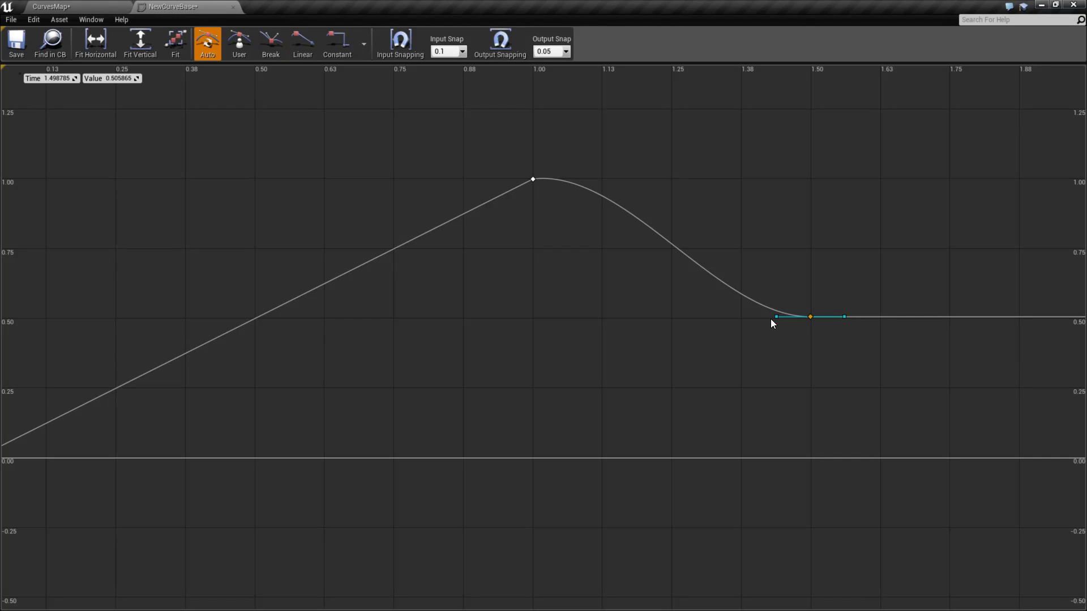
right_click(533, 180)
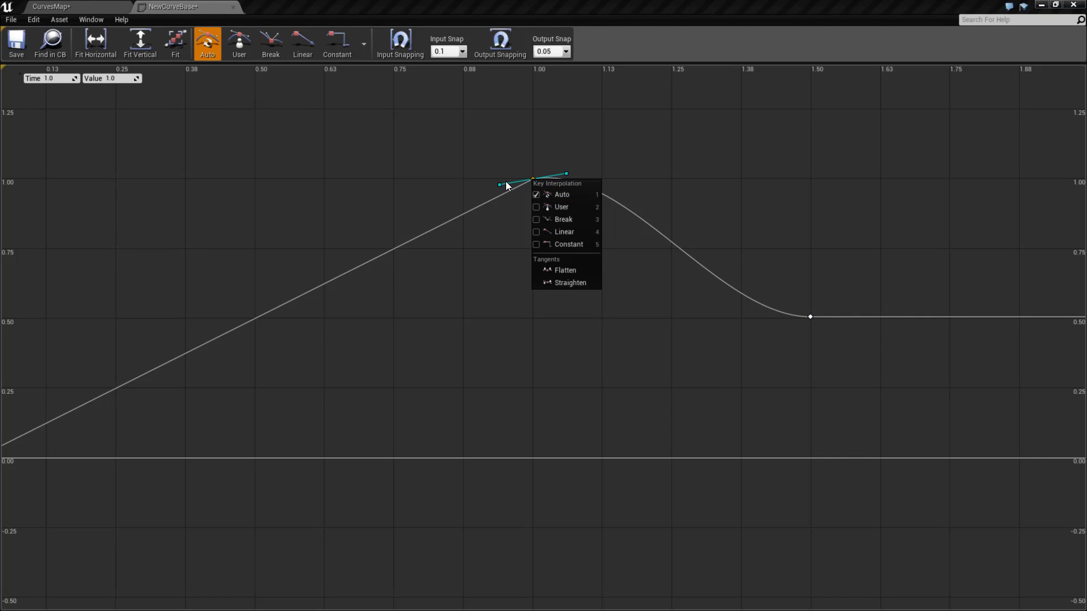
left_click(498, 188)
left_click(506, 187)
left_click(532, 180)
Break the peak key's tangents and angle its right tangent independently
left_click_drag(508, 185, 494, 169)
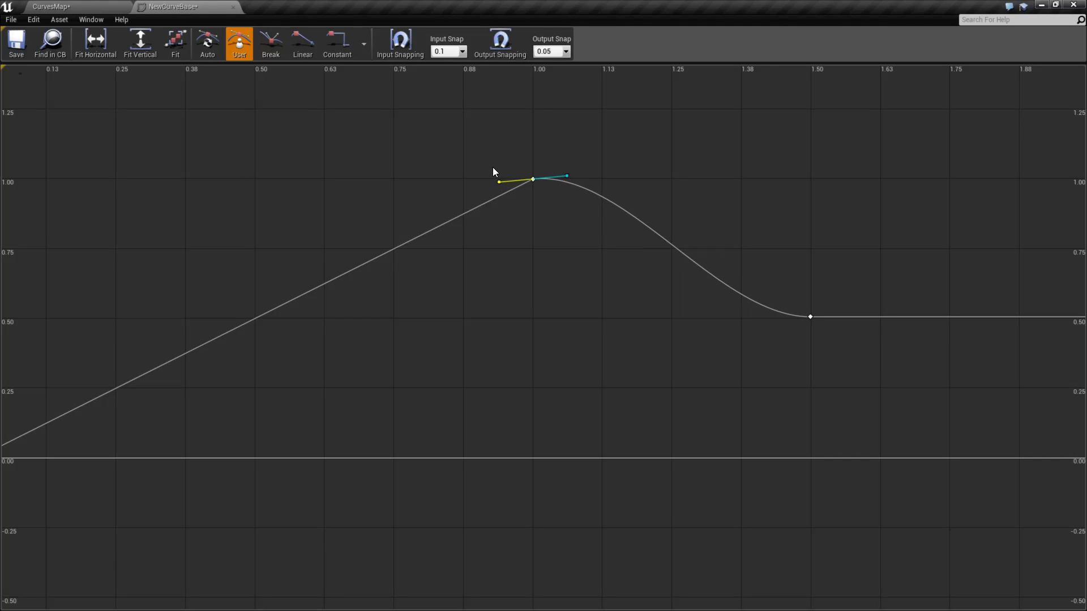
left_click(270, 44)
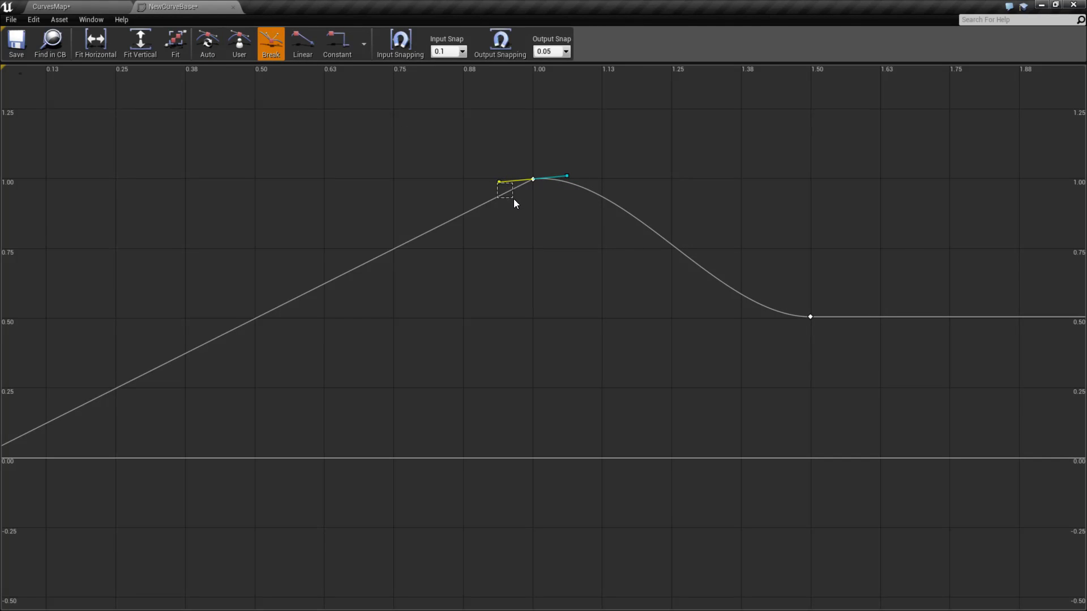
left_click_drag(514, 199, 490, 182)
left_click(533, 179)
mouse_move(567, 177)
left_mouse_down()
mouse_move(569, 201)
mouse_move(571, 178)
left_mouse_up()
right_click_drag(523, 201, 616, 194)
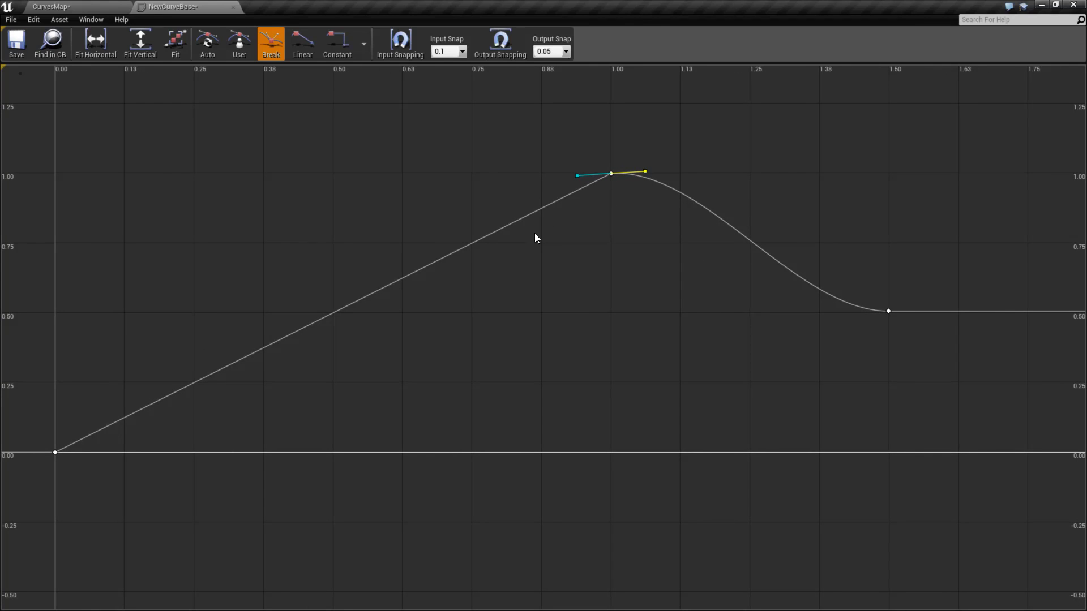
Pull the peak's left tangent down and give the start key Auto interpolation
left_click(55, 453)
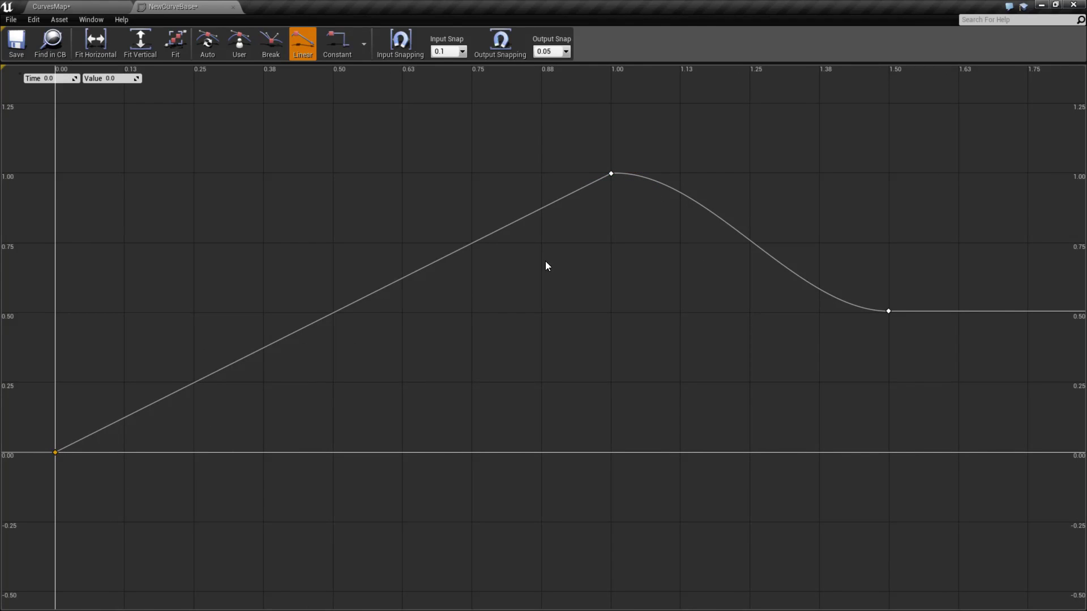
left_click(611, 173)
left_click_drag(576, 176, 592, 203)
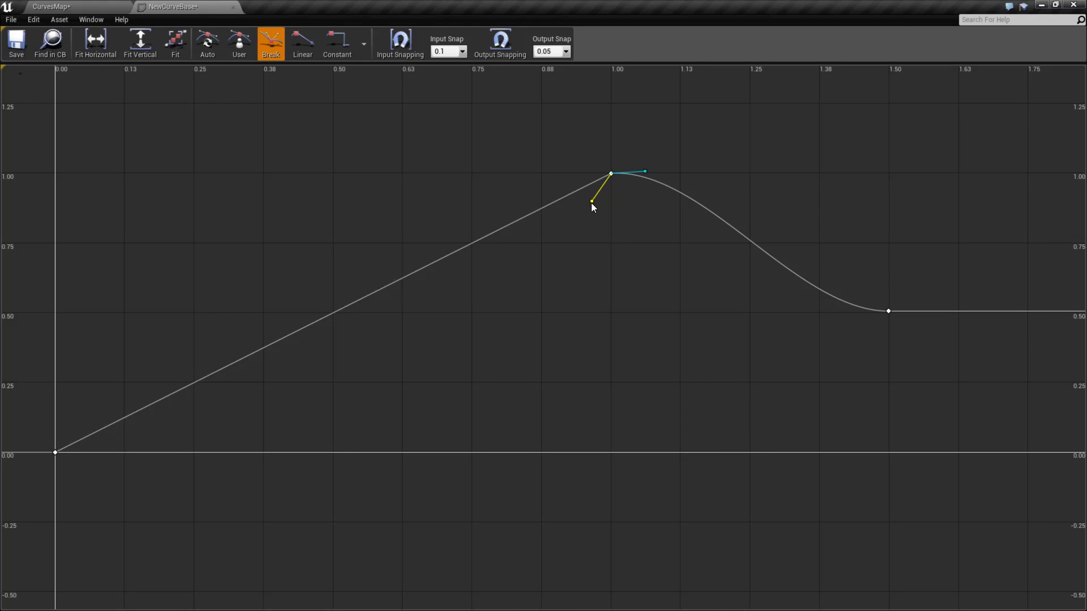
left_click(56, 452)
right_click(57, 453)
left_click(63, 468)
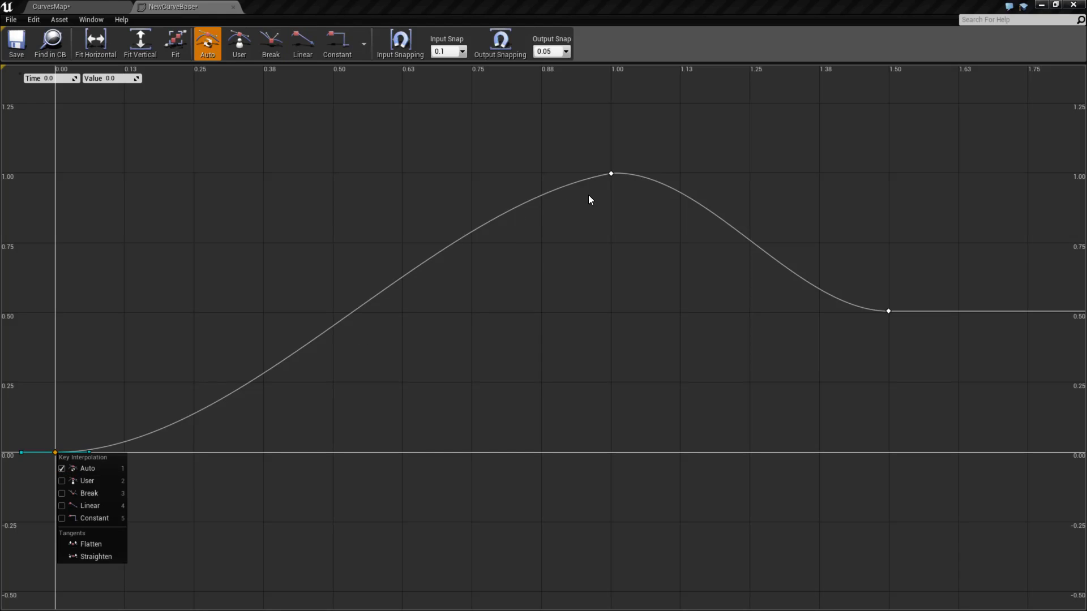
Angle the start tangent so the curve dips below zero, and adjust the peak's tangents
left_click(610, 173)
mouse_move(577, 179)
left_mouse_down()
mouse_move(574, 162)
mouse_move(580, 196)
mouse_move(577, 176)
left_mouse_up()
left_click(55, 453)
left_click_drag(87, 454, 100, 472)
left_click(611, 174)
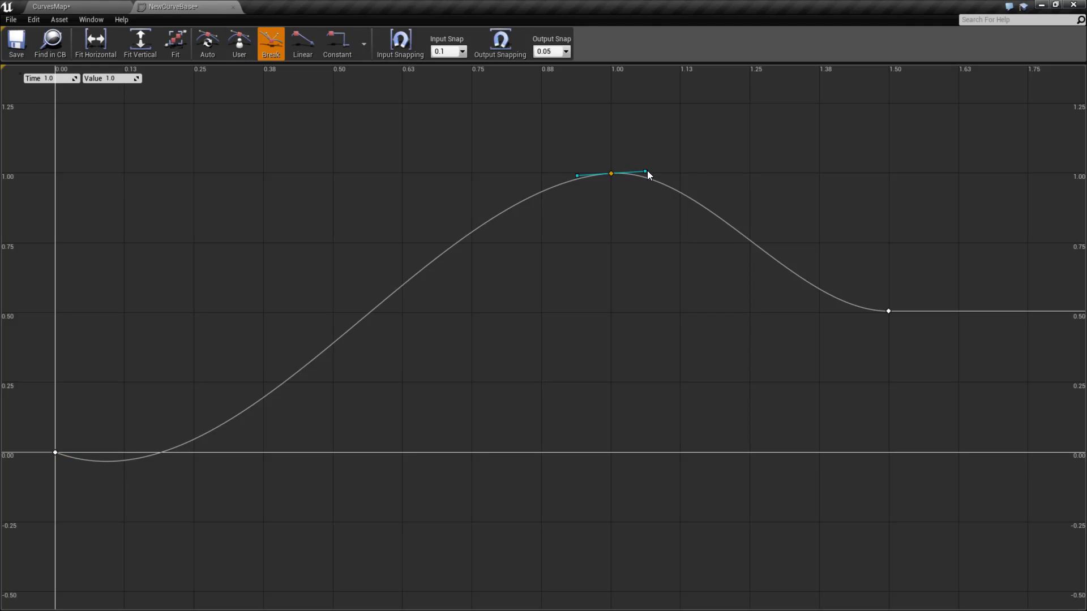
left_click_drag(647, 173, 652, 178)
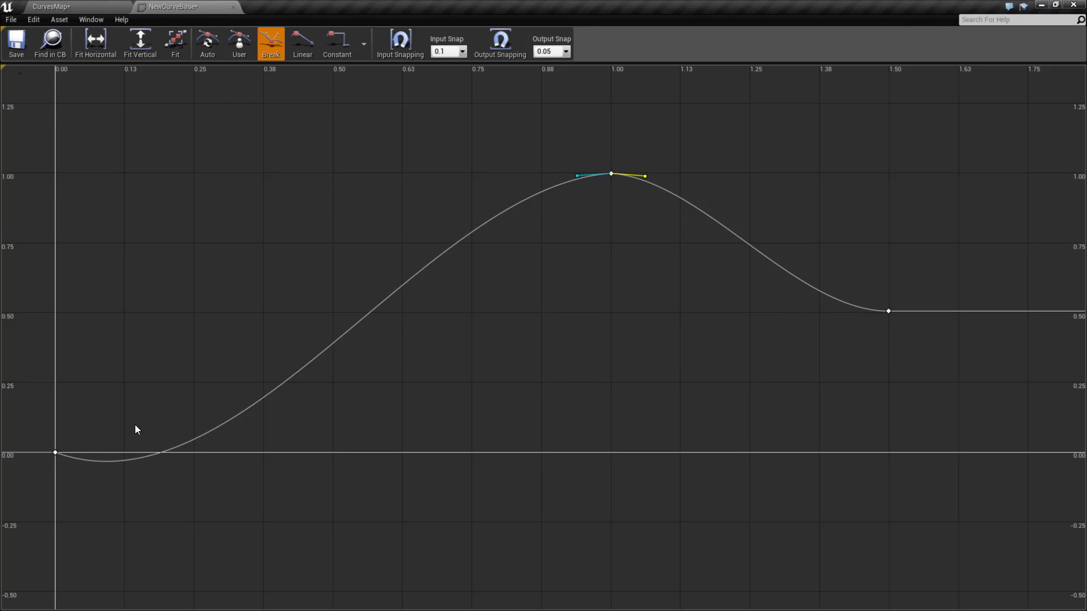
Tilt the peak key's tangents to steepen the rise and raise its right side
left_click(55, 453)
left_click(612, 174)
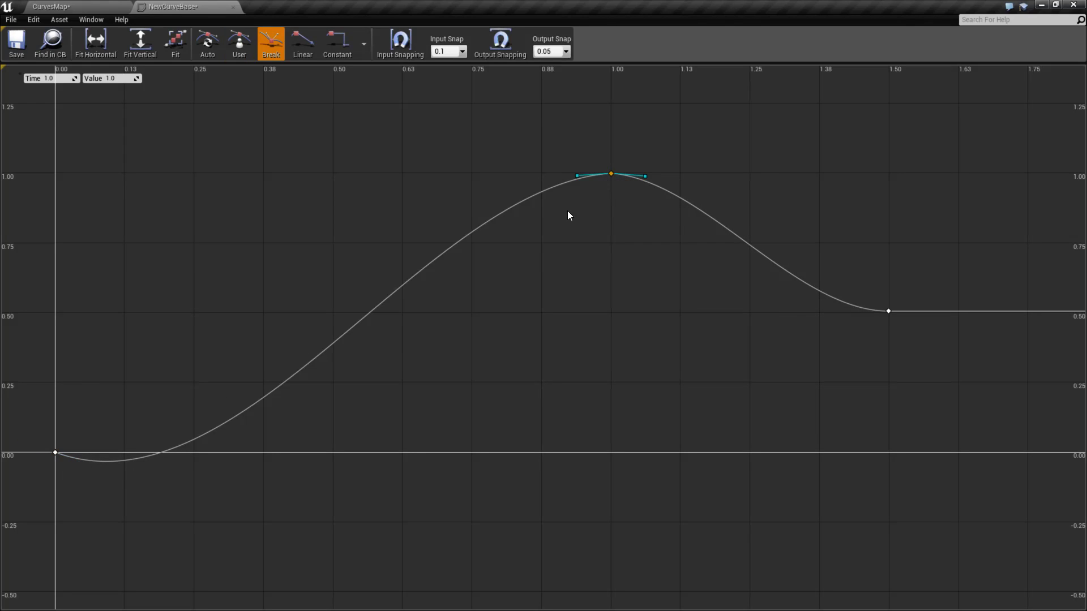
left_click_drag(577, 176, 599, 204)
left_click(56, 453)
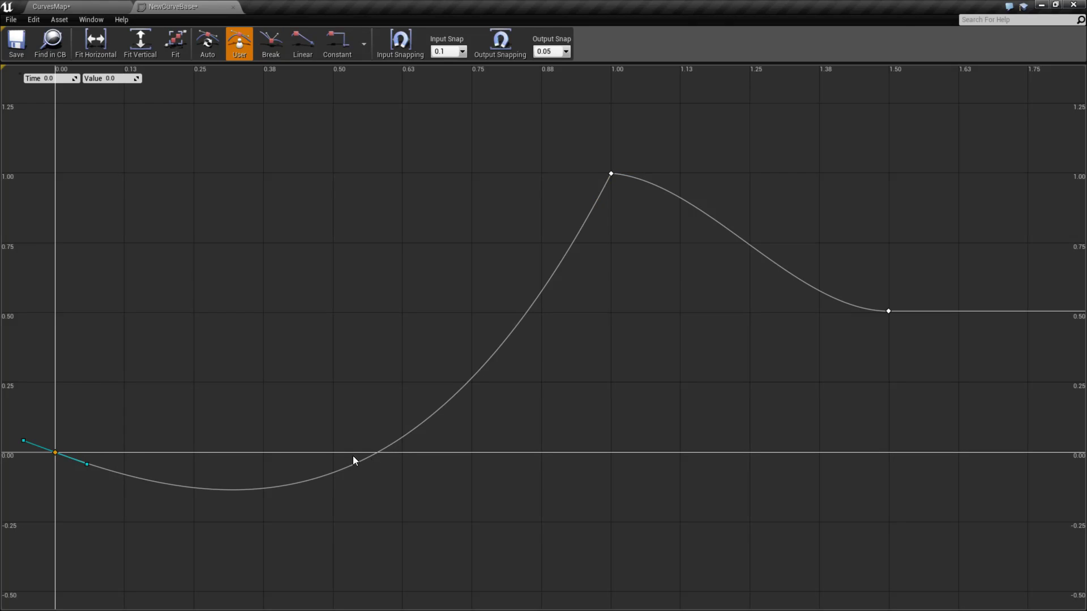
left_click(612, 174)
left_click_drag(645, 179, 686, 166)
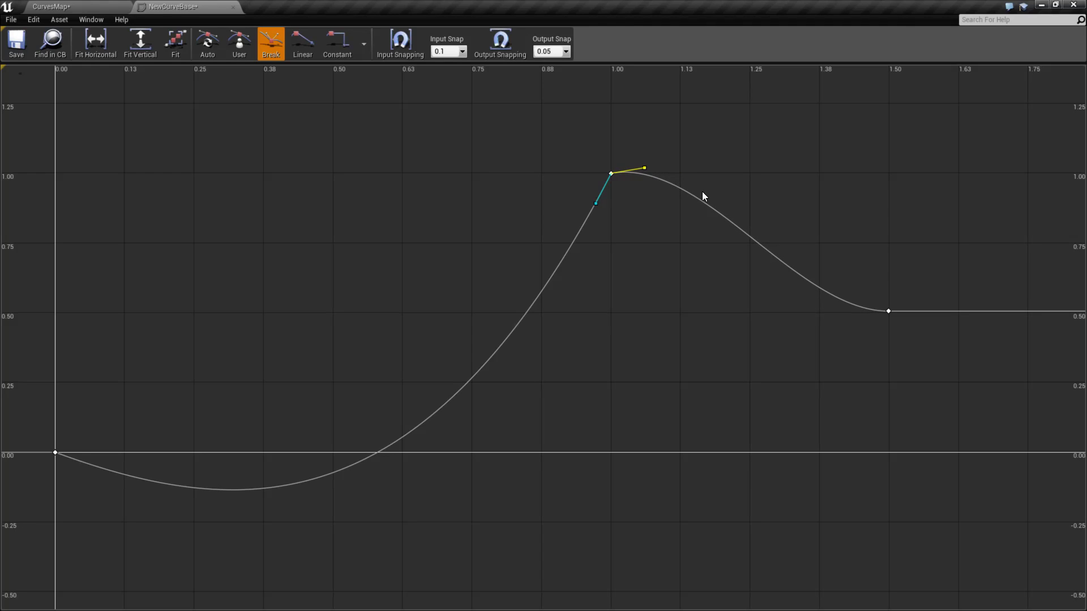
Tilt the 1.50 key's left tangent downward, then reselect the peak key
left_click(889, 311)
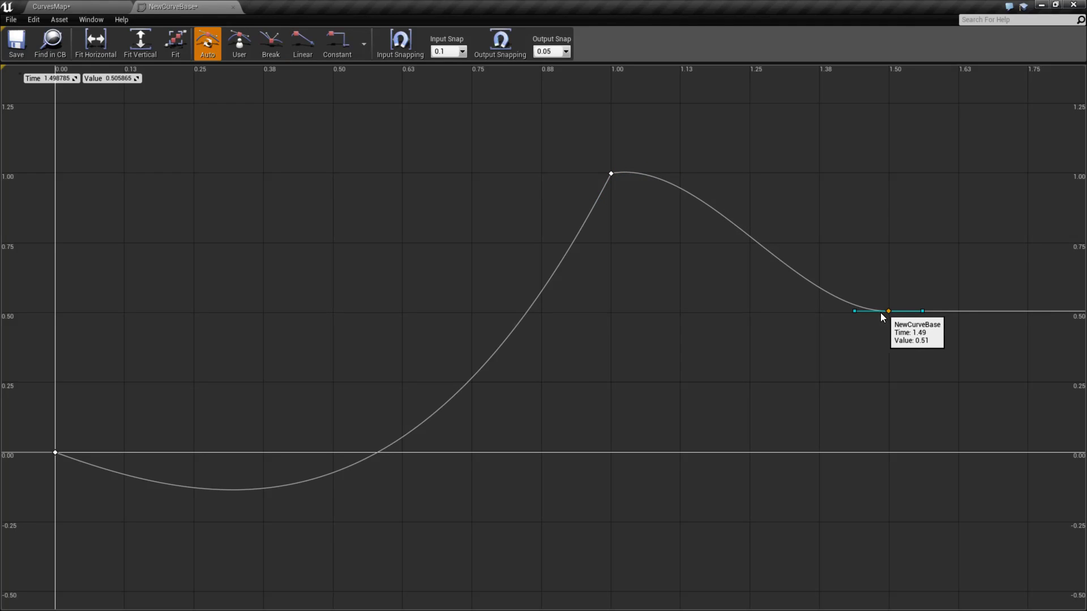
left_click(851, 309)
left_click(889, 311)
left_click_drag(858, 312, 857, 319)
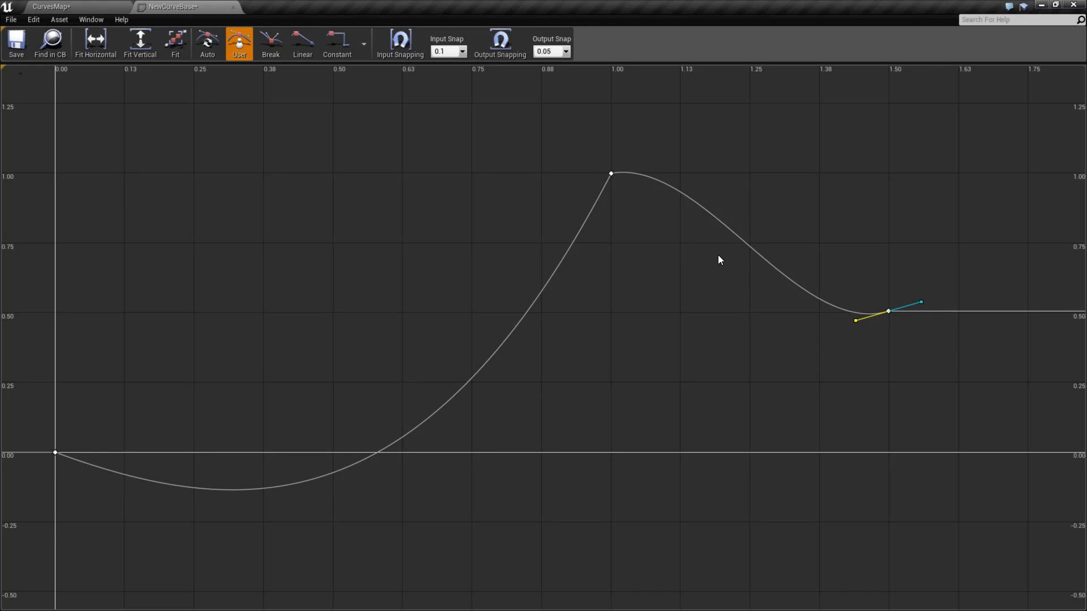
left_click(686, 237)
left_click(611, 173)
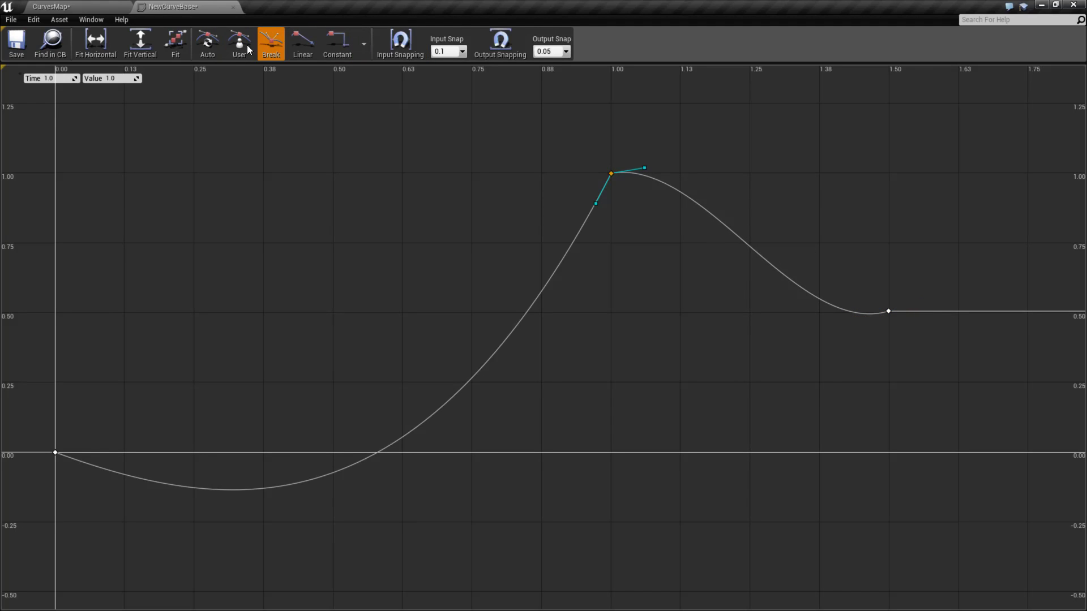
Switch the peak key from Linear to Constant so the curve holds 1.0 until 1.50
left_click(299, 46)
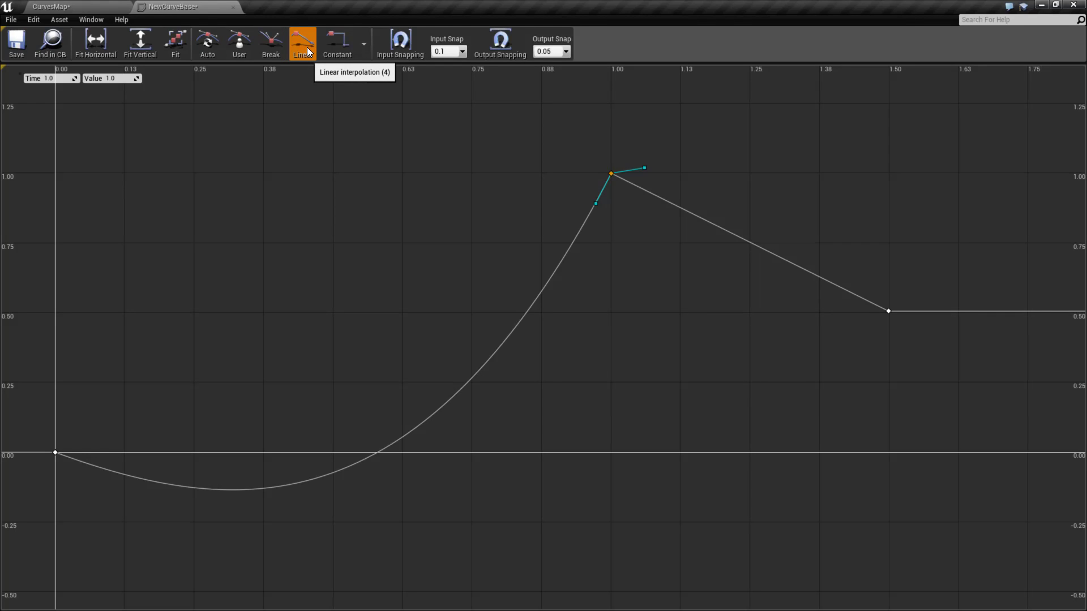
mouse_move(646, 167)
left_mouse_down()
mouse_move(649, 178)
mouse_move(651, 165)
left_mouse_up()
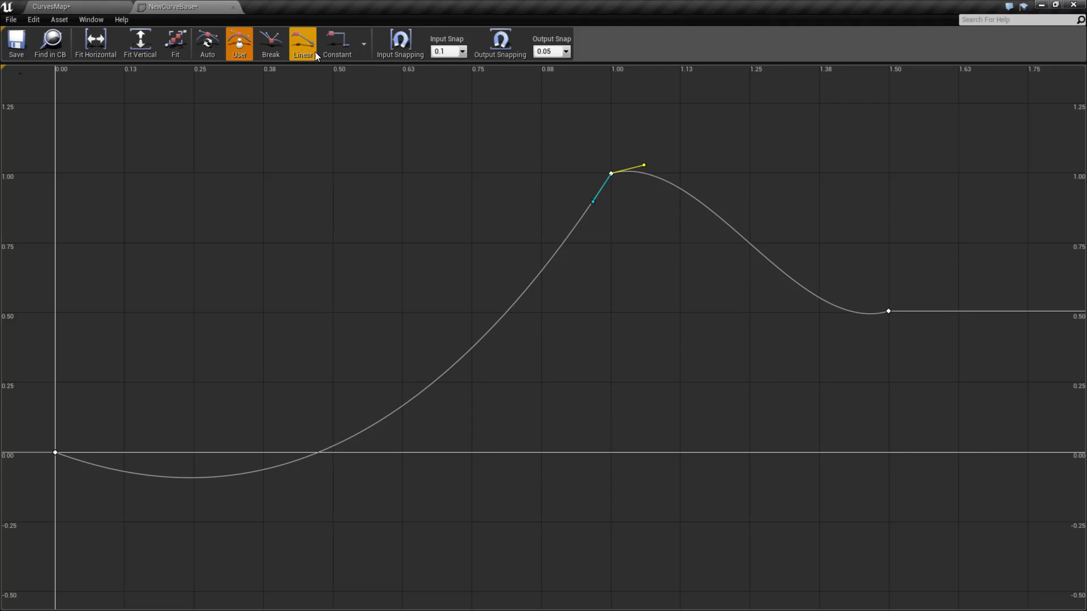
left_click(339, 47)
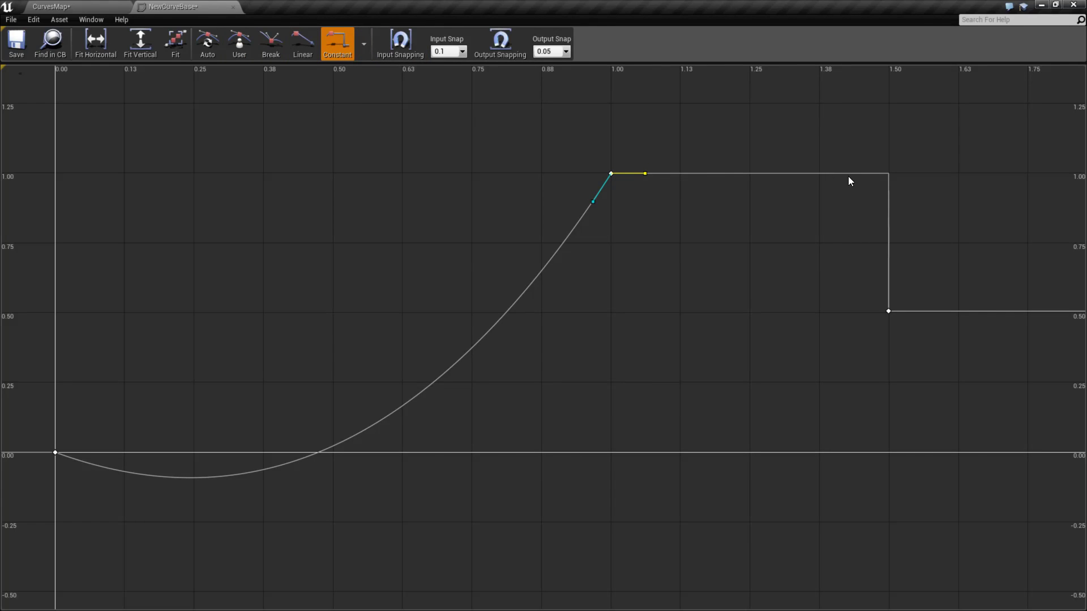
right_click_drag(850, 176, 644, 174)
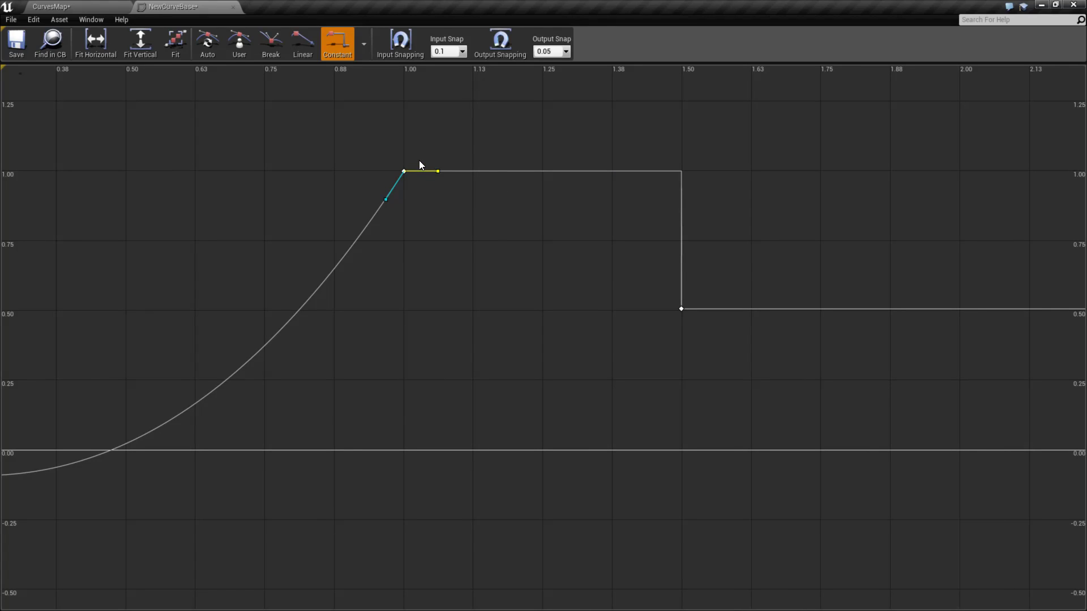
right_click_drag(486, 252, 751, 252)
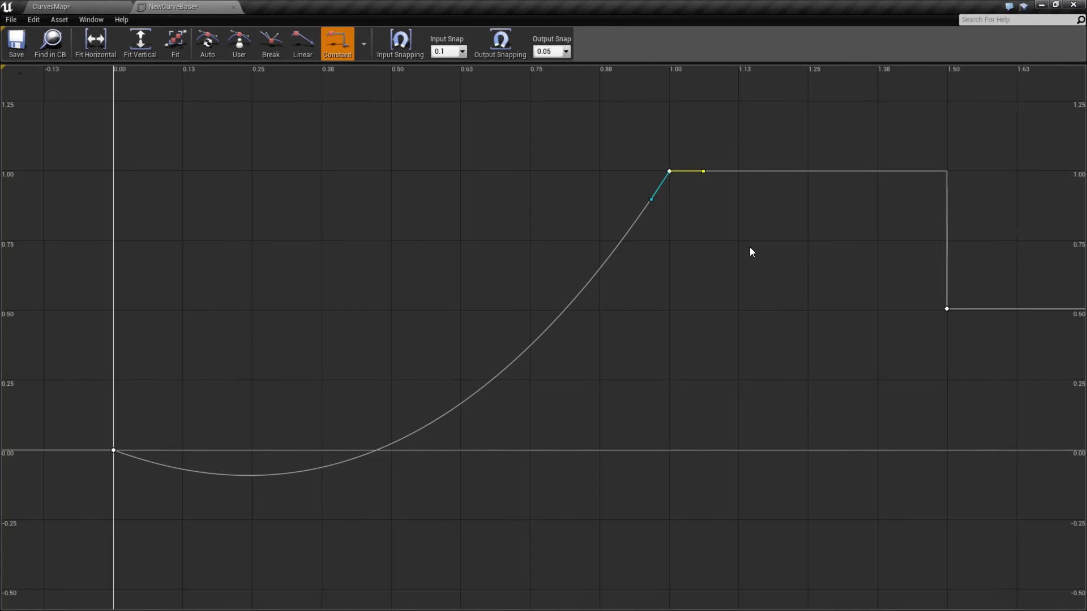
Make the start key Constant so the curve holds 0 until 1.00, then review the steps
left_click(113, 450)
left_click(337, 42)
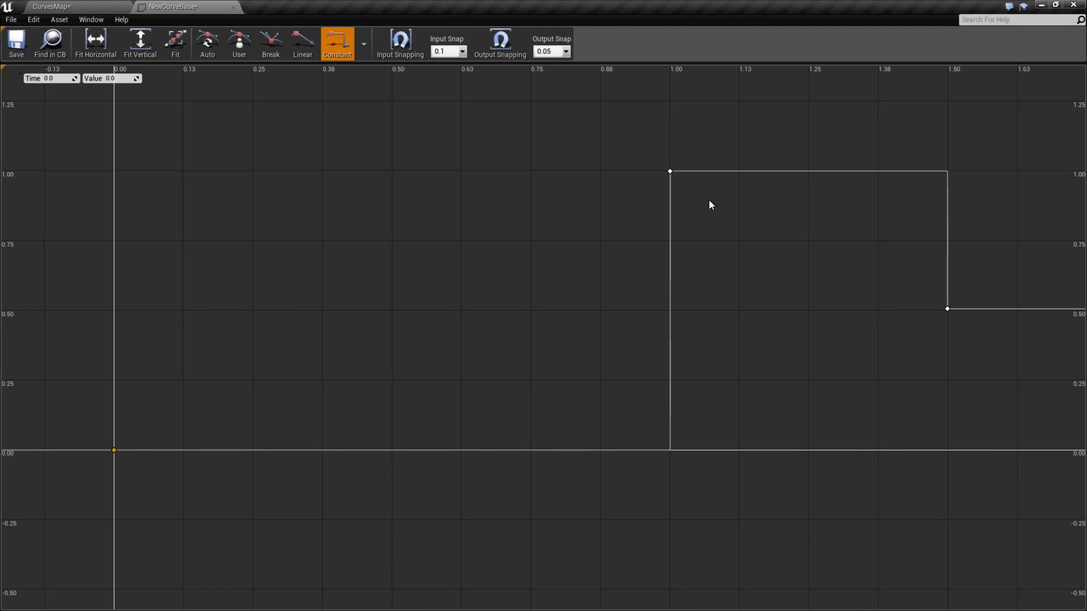
right_click_drag(932, 290, 735, 298)
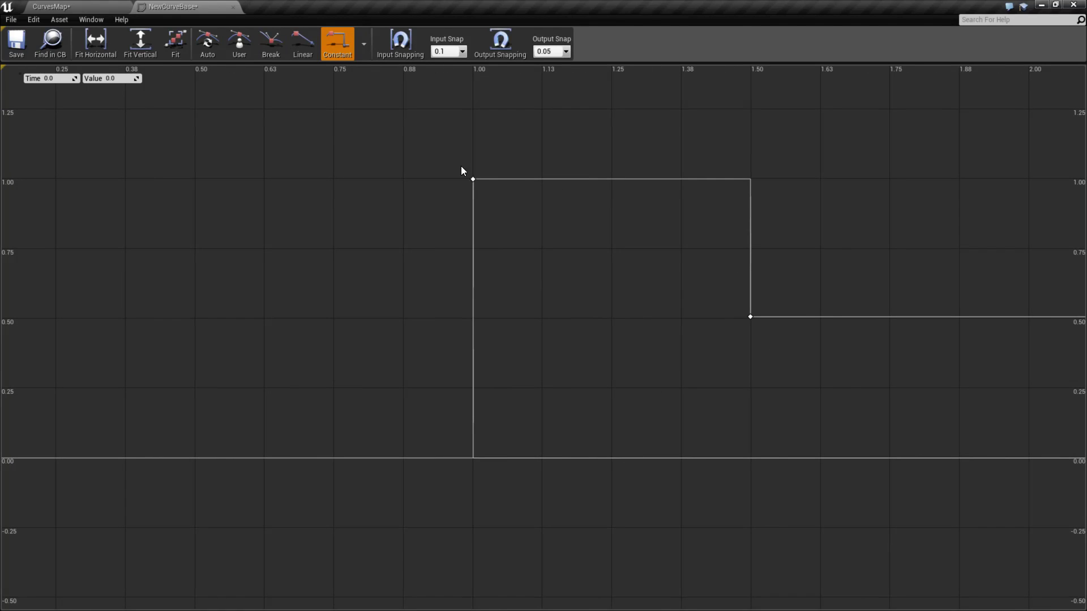
right_click_drag(526, 239, 655, 180)
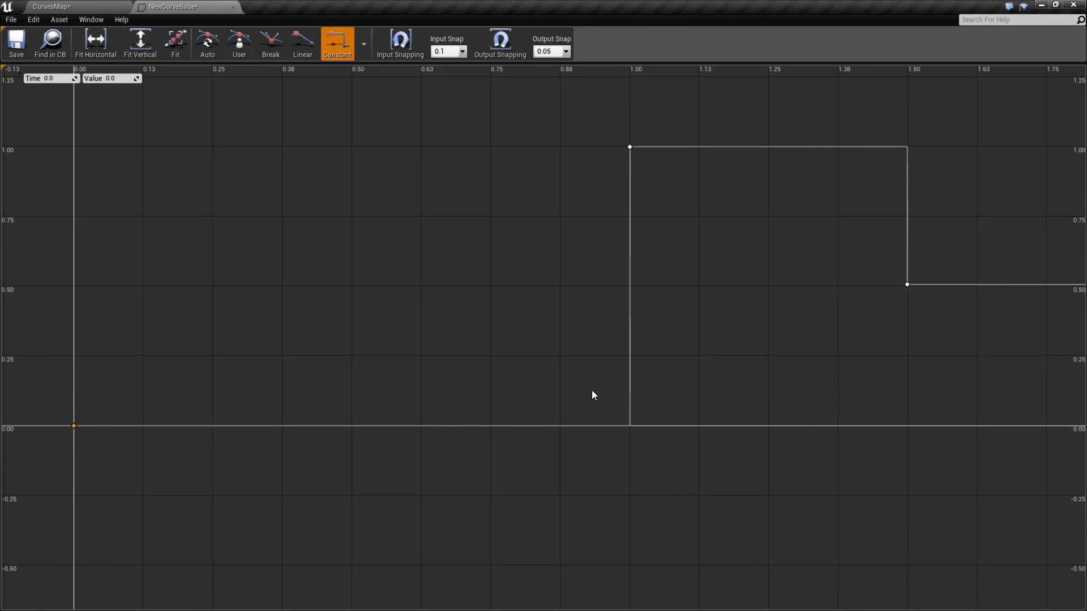
left_click_drag(645, 172, 645, 172)
right_click_drag(678, 390, 654, 388)
right_click_drag(605, 152, 520, 148)
right_click_drag(640, 284, 869, 254)
right_click_drag(795, 328, 755, 384)
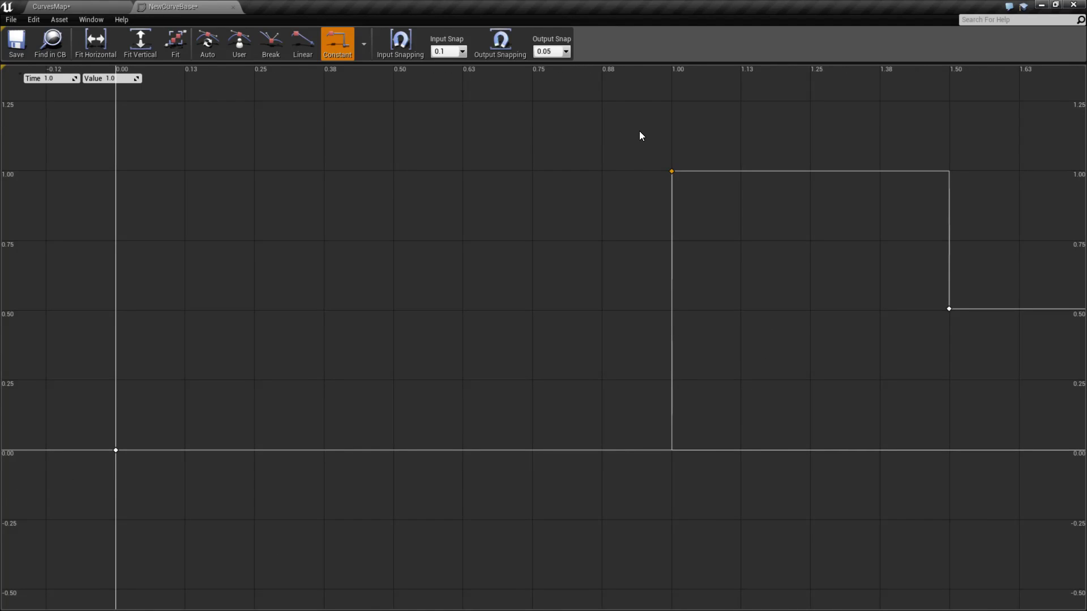
left_click_drag(85, 335, 258, 496)
Select the keys at 0.00, 1.00 and 1.50 and give them Auto smooth tangents
left_click(672, 171, "ctrl")
right_click_drag(723, 228, 678, 242)
left_click(744, 275, "ctrl")
right_click_drag(706, 337, 808, 303)
scroll(594, 301, "down", 1)
right_click_drag(595, 301, 489, 313)
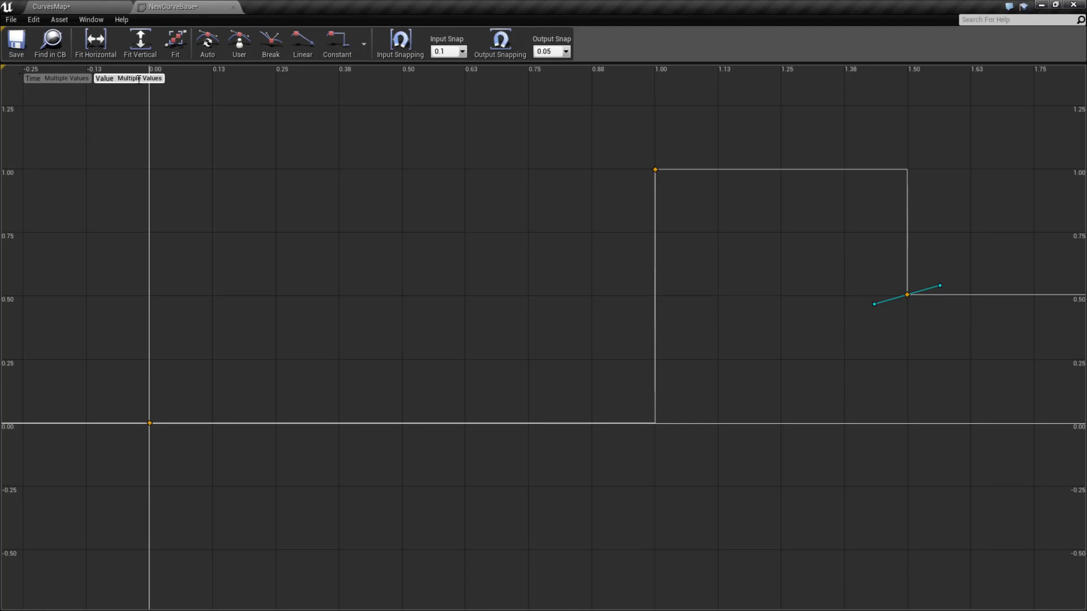
left_click(332, 242)
left_click_drag(116, 384, 188, 450)
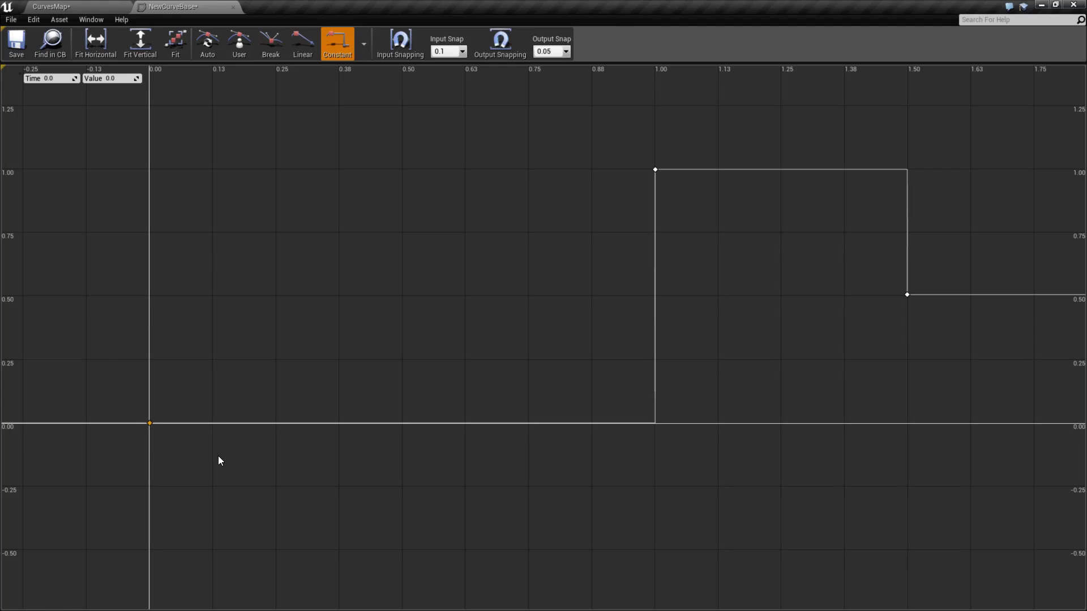
left_click_drag(623, 128, 665, 180)
left_click_drag(867, 286, 917, 322, "shift")
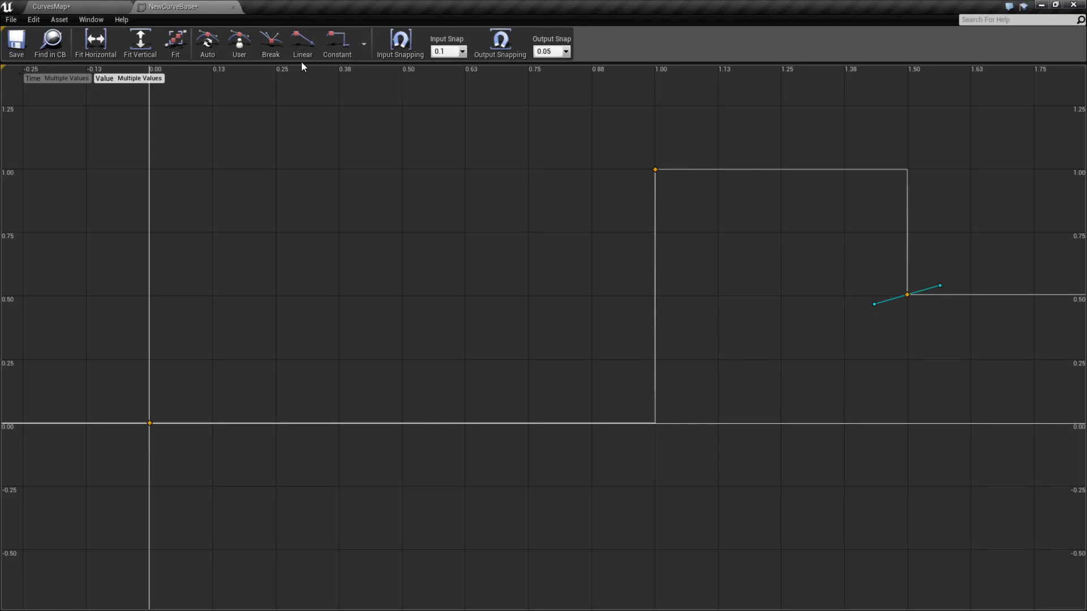
left_click(215, 57)
Drag both tangents of the 1.50 key flat so the curve levels out there
right_click_drag(611, 238, 514, 237)
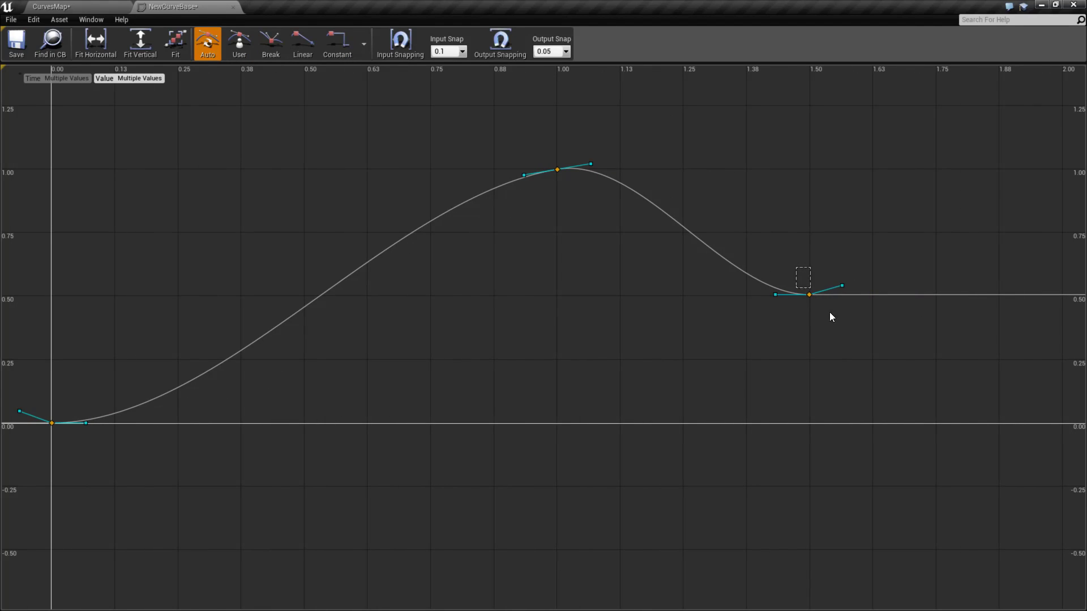
left_click_drag(837, 323, 838, 323)
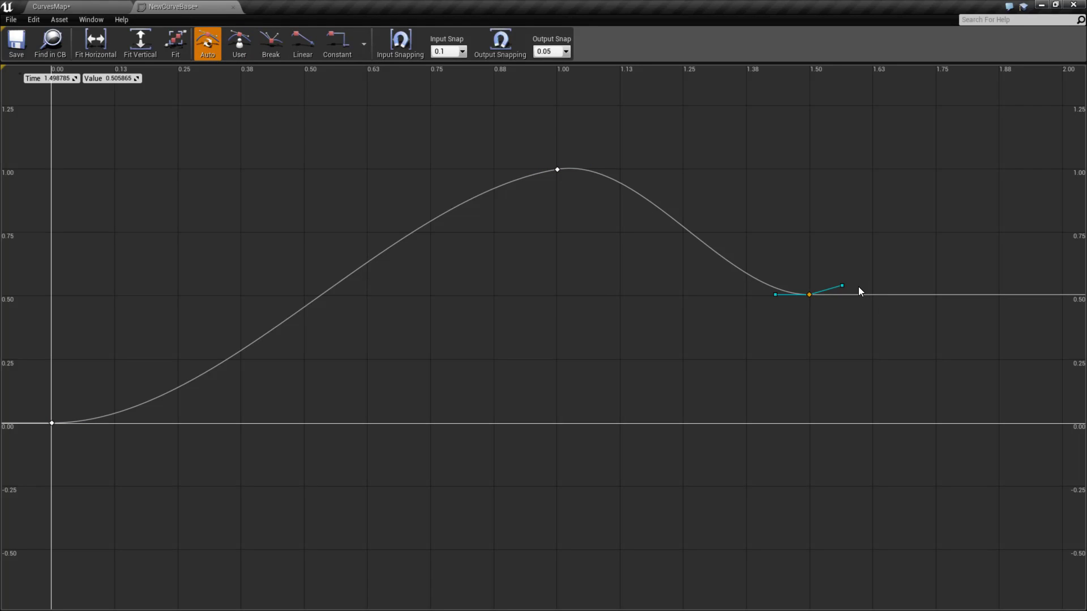
left_click(858, 291)
left_click(810, 294)
mouse_move(842, 287)
left_mouse_down()
mouse_move(849, 294)
mouse_move(848, 282)
left_mouse_up()
left_click_drag(776, 301, 751, 300)
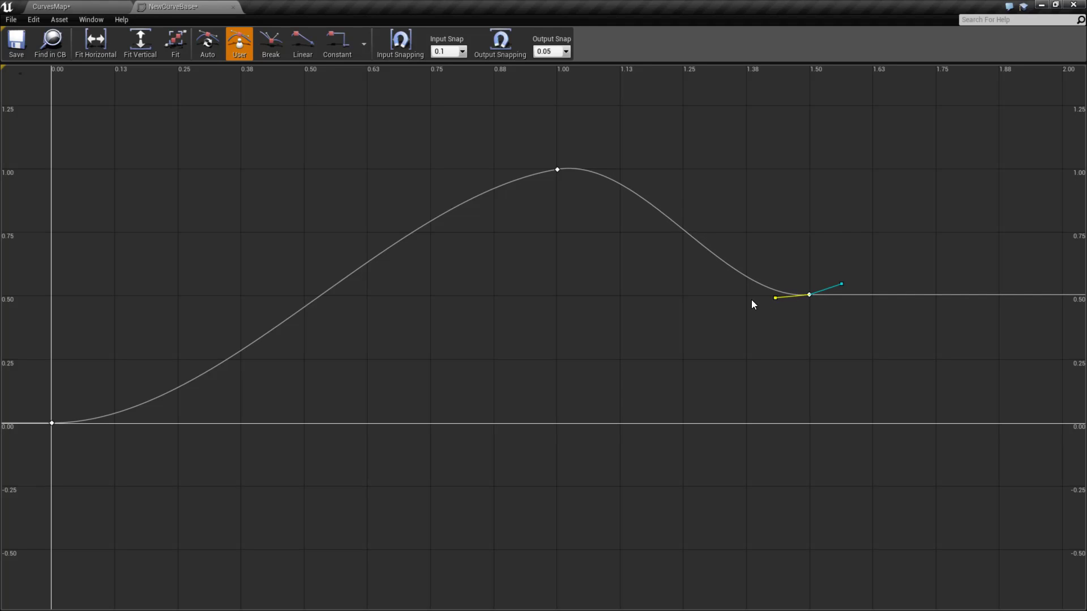
Set Input Snap to 10 and lower the peak key to about 0.93
left_click(364, 43)
left_click(443, 92)
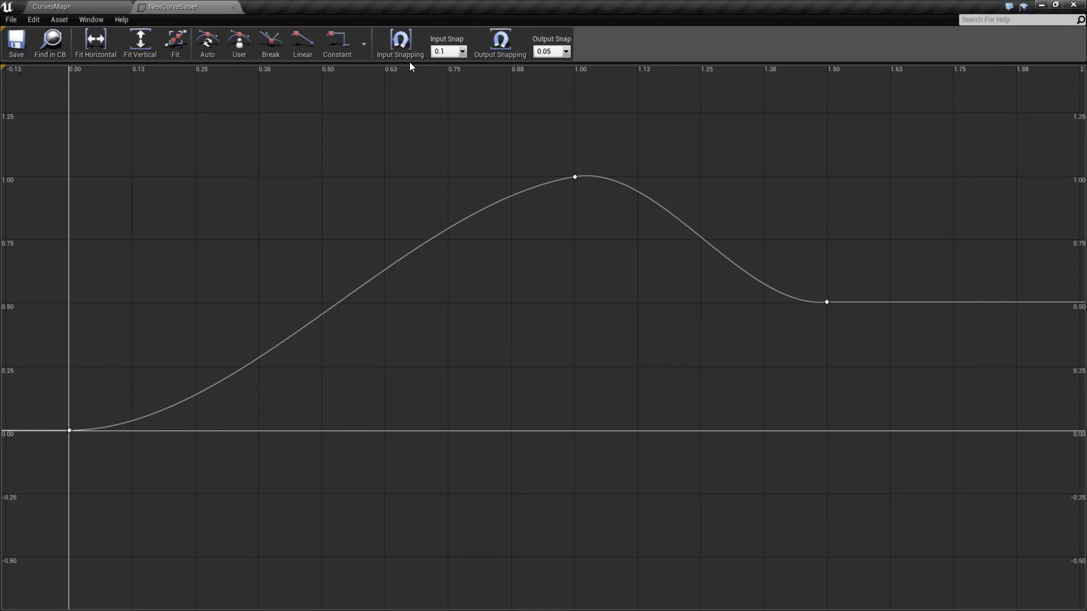
mouse_move(575, 177)
left_mouse_down()
mouse_move(563, 193)
mouse_move(574, 203)
mouse_move(571, 176)
mouse_move(591, 216)
mouse_move(573, 198)
left_mouse_up()
left_click(463, 52)
left_click(453, 114)
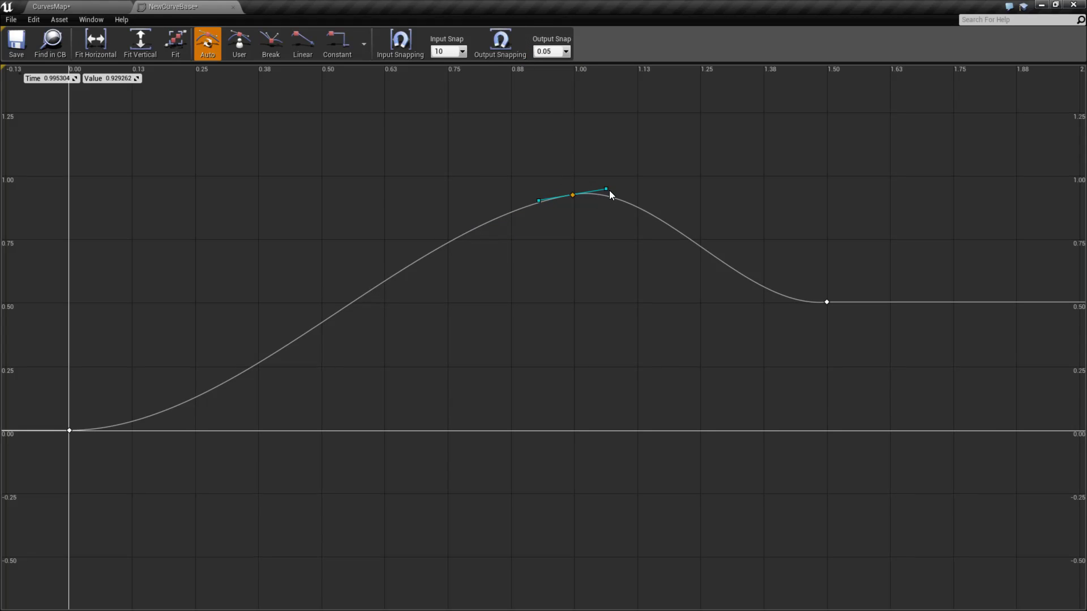
left_click(594, 205)
left_click(573, 195)
right_click_drag(506, 184, 552, 188)
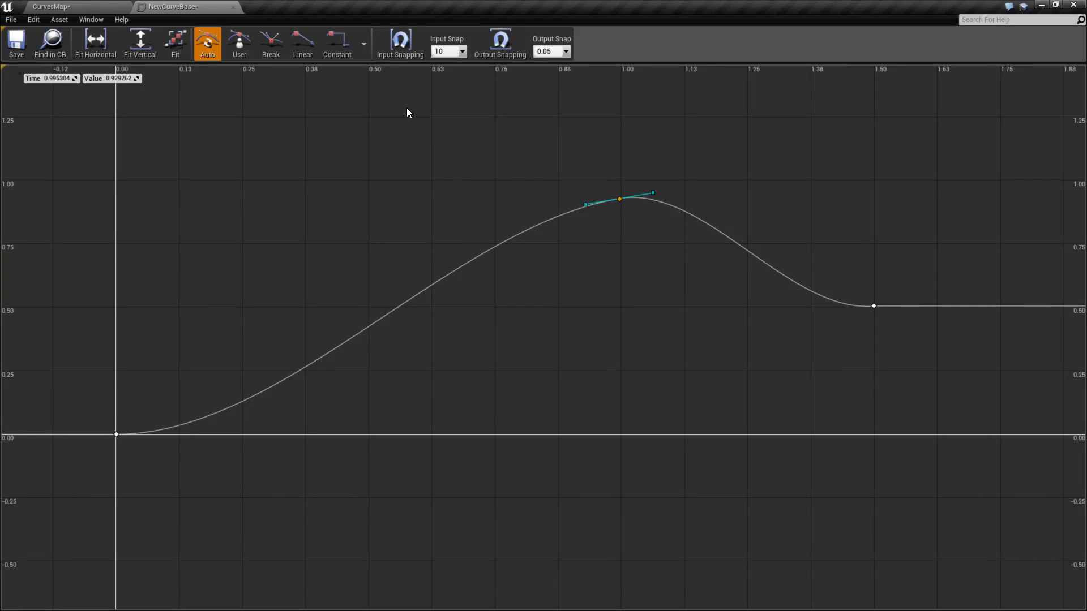
left_click(363, 43)
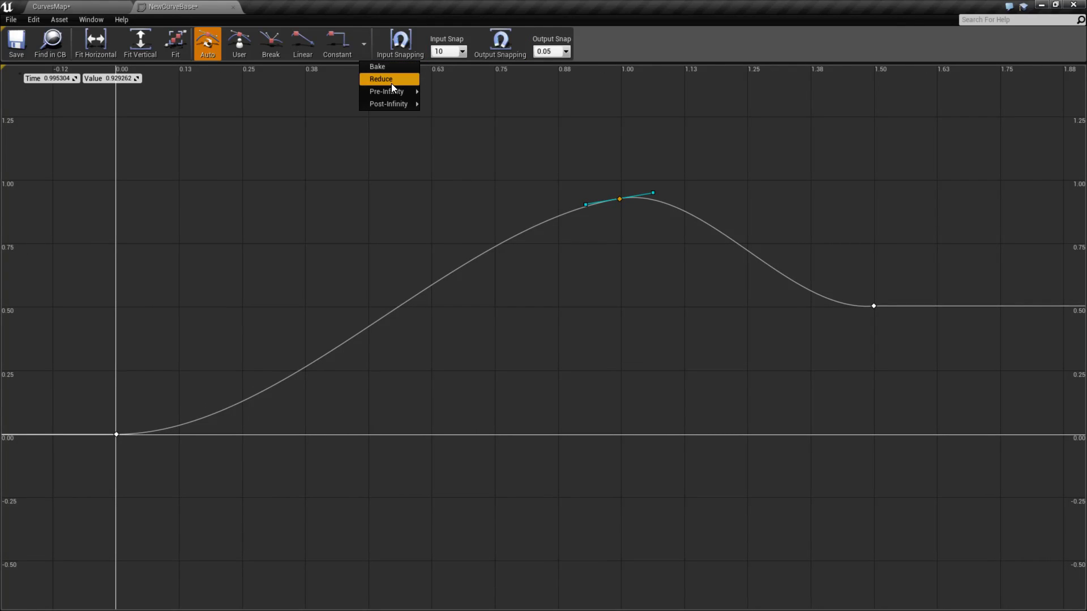
mouse_move(379, 94)
scroll(368, 158, "down", 2)
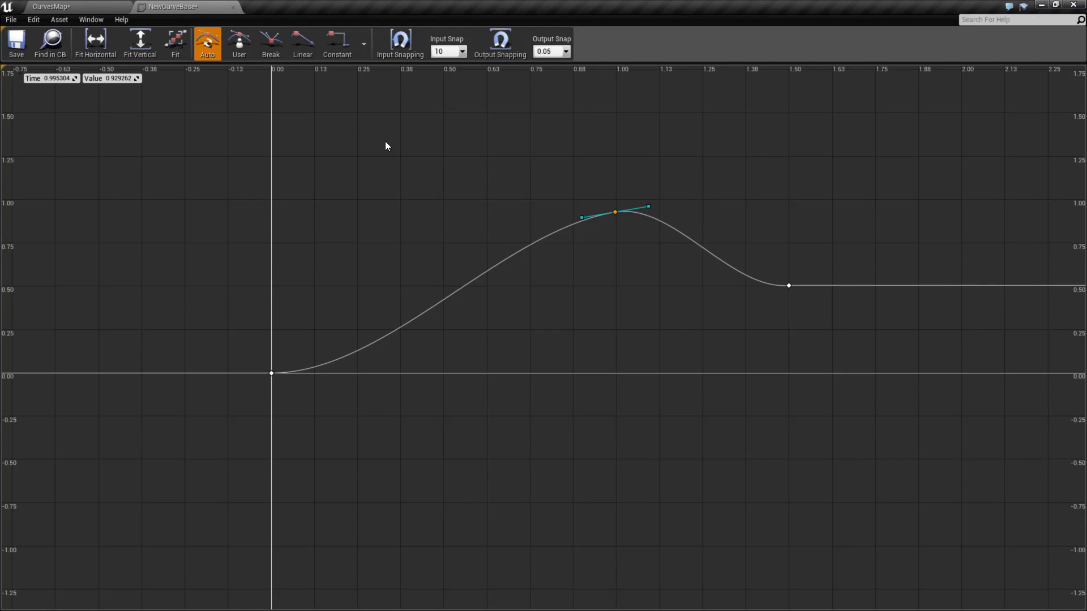
left_click(267, 369)
left_click(788, 284)
right_click_drag(705, 288, 677, 260)
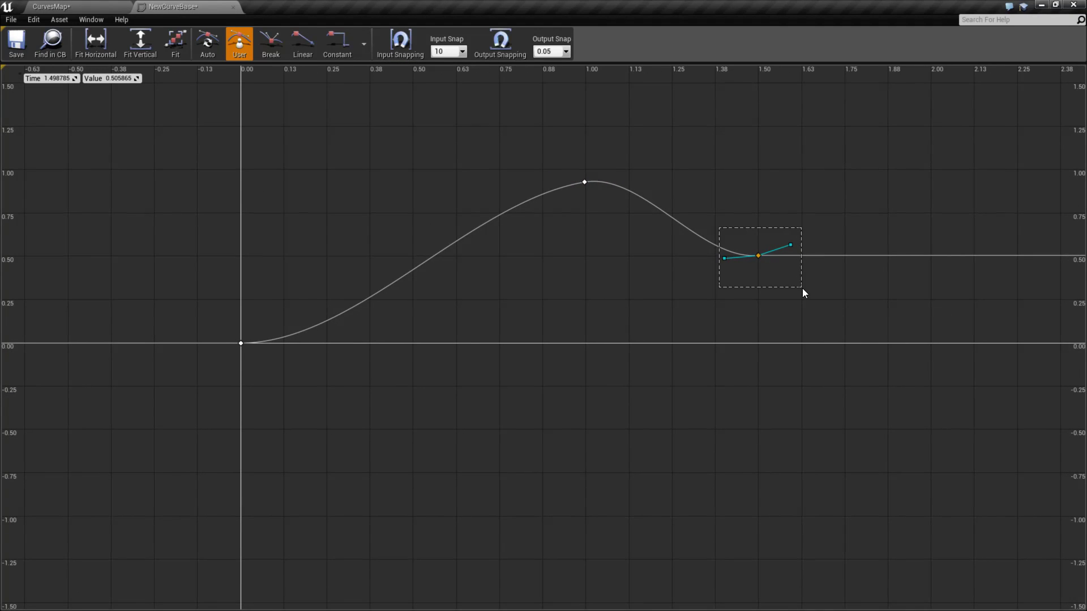
right_click_drag(802, 287, 590, 214)
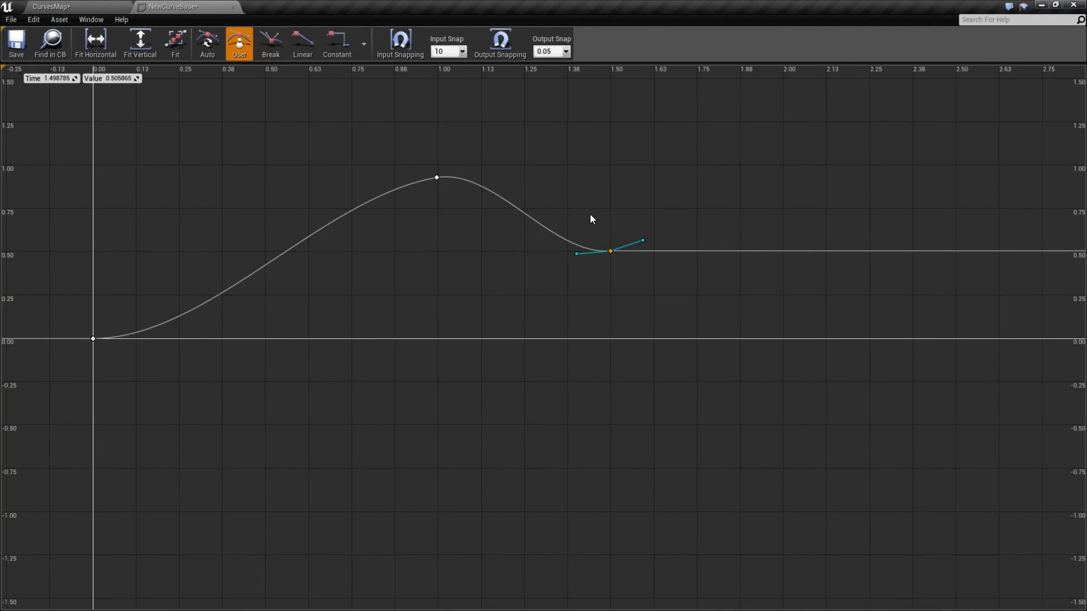
left_click(364, 44)
mouse_move(385, 105)
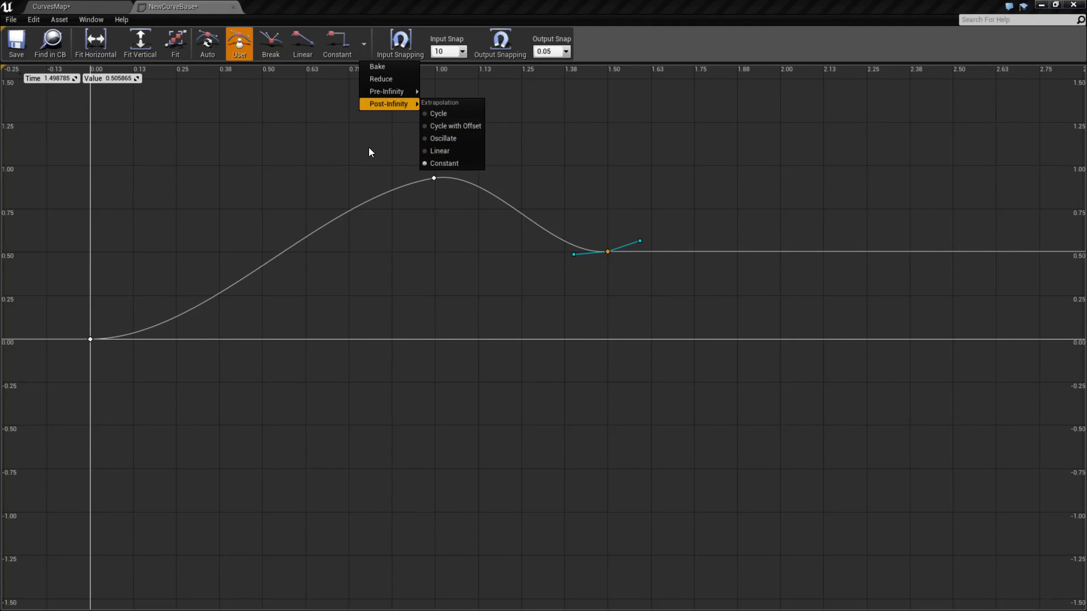
right_click_drag(369, 151, 524, 160)
scroll(525, 160, "down", 2)
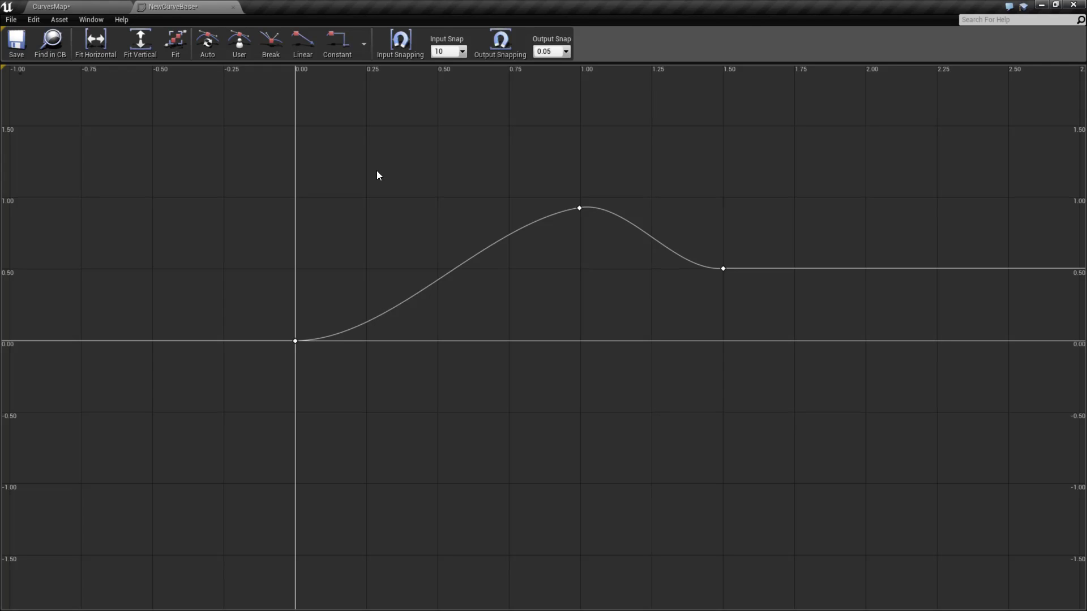
left_click(364, 44)
mouse_move(391, 91)
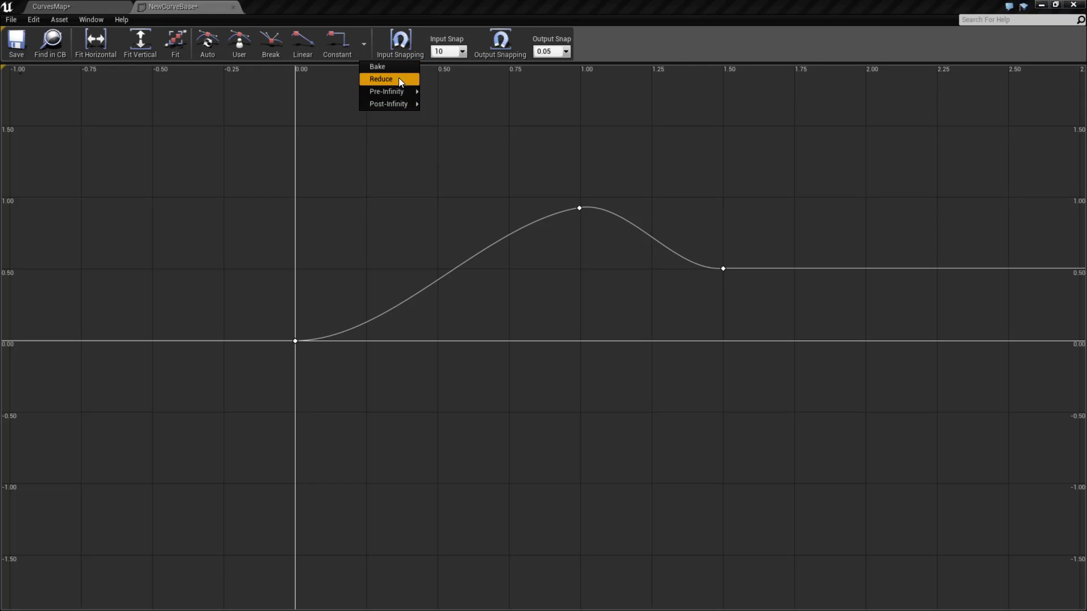
left_click(405, 181)
left_click_drag(226, 204, 736, 415)
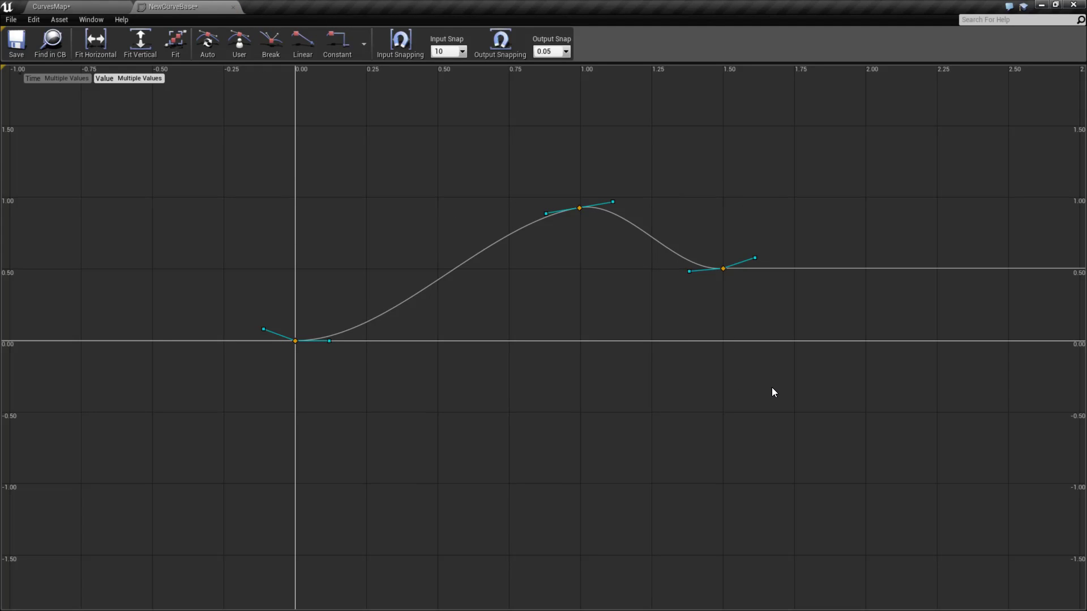
Adjust the end key to about 0.44 and pull the peak key down and left
left_click_drag(241, 300, 392, 403)
left_click(579, 207)
left_click_drag(677, 235, 731, 277)
left_click(282, 329)
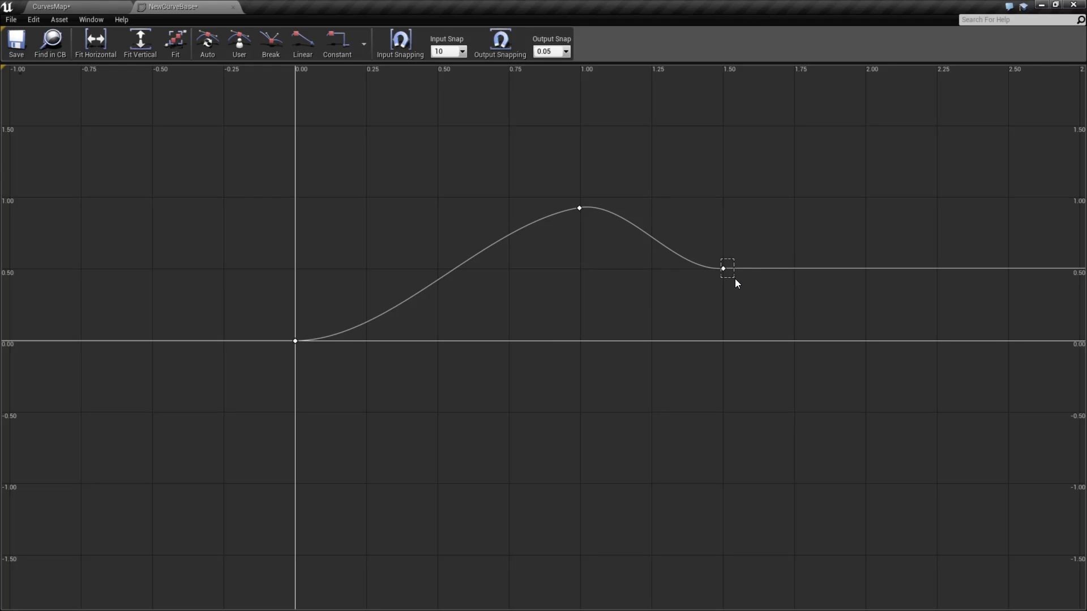
left_click_drag(723, 269, 723, 293)
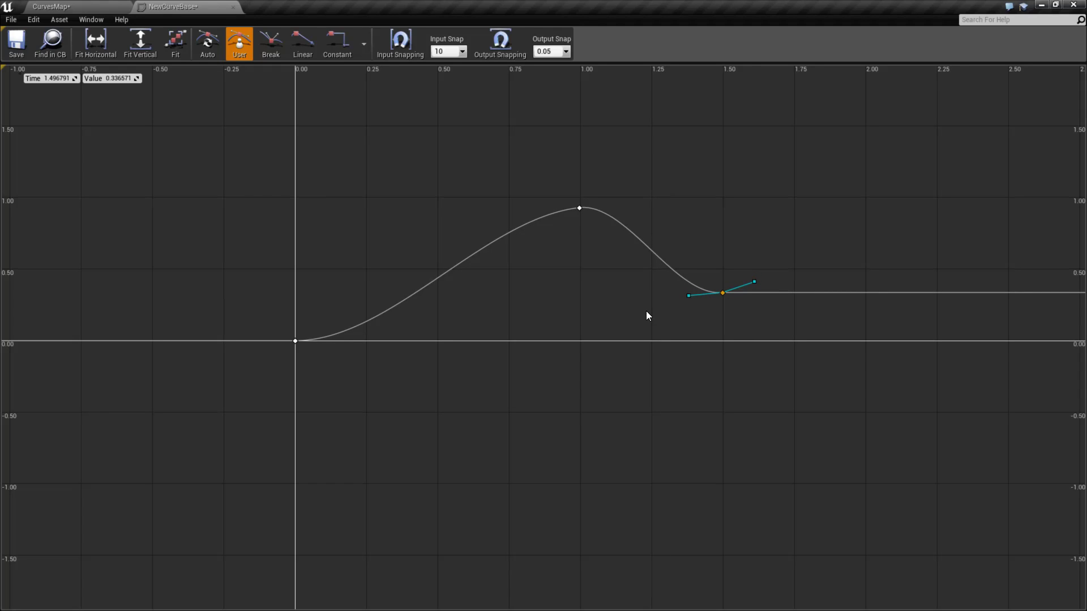
left_click_drag(724, 293, 722, 278)
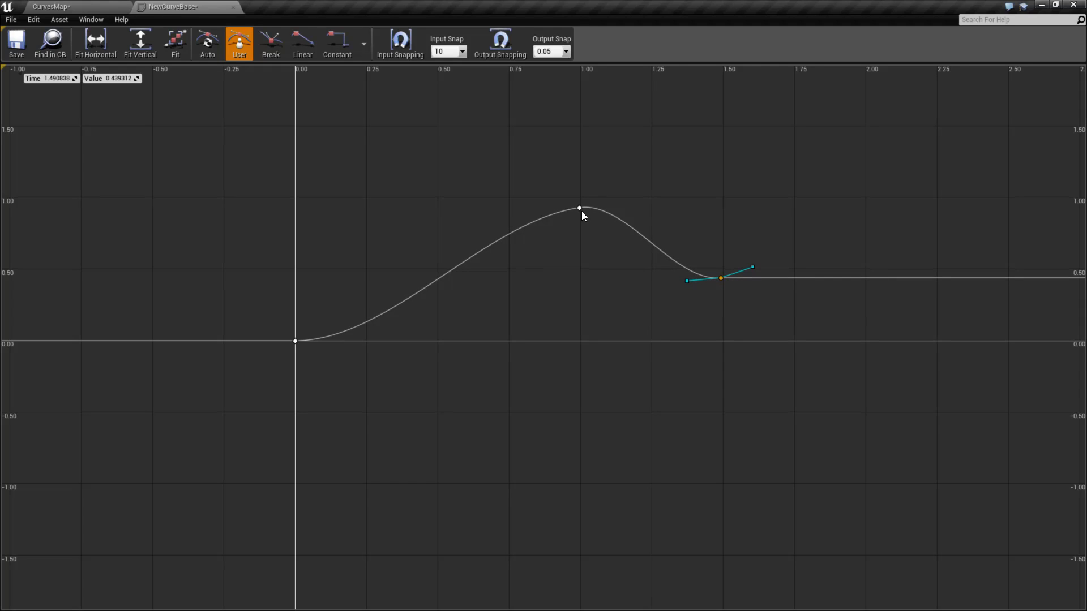
left_click_drag(580, 209, 435, 311)
Move the top key to time 1.19, value 1.39, and the middle key near 0.66–0.76
left_click_drag(721, 277, 621, 151)
left_click_drag(435, 312, 507, 305)
left_click_drag(619, 152, 635, 143)
left_click_drag(511, 302, 513, 302)
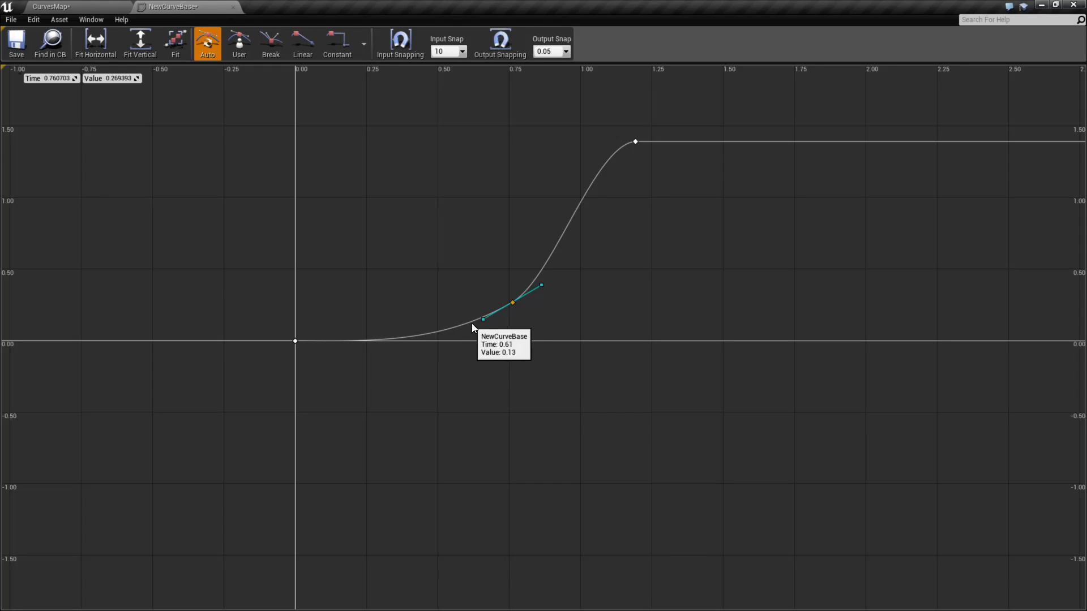
left_click(447, 316)
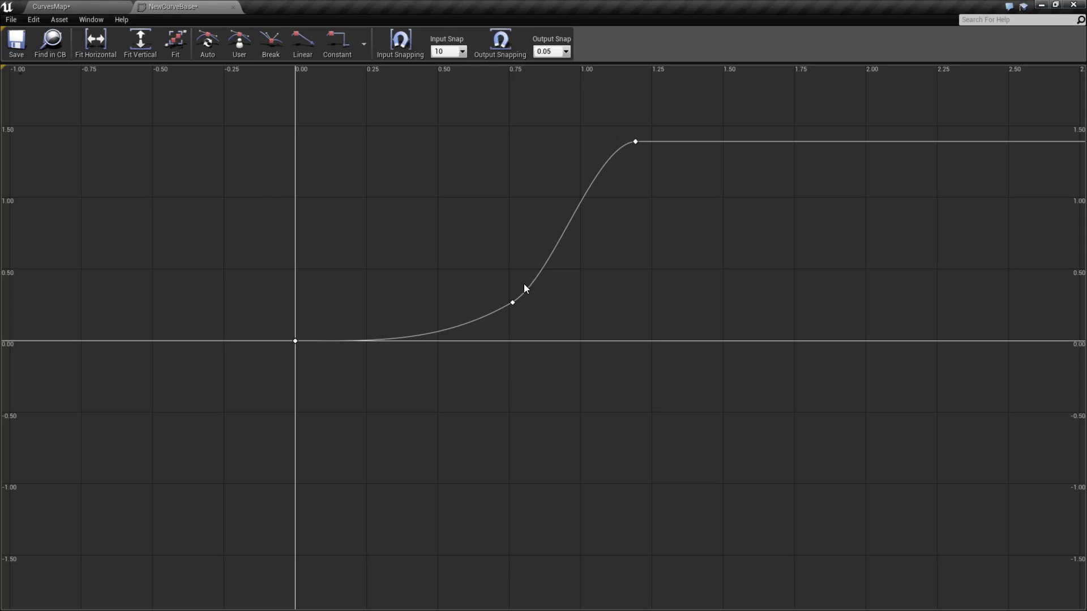
Fine-tune the middle key to about 0.79, 0.31 and close the NewCurveBase editor
left_click(635, 141)
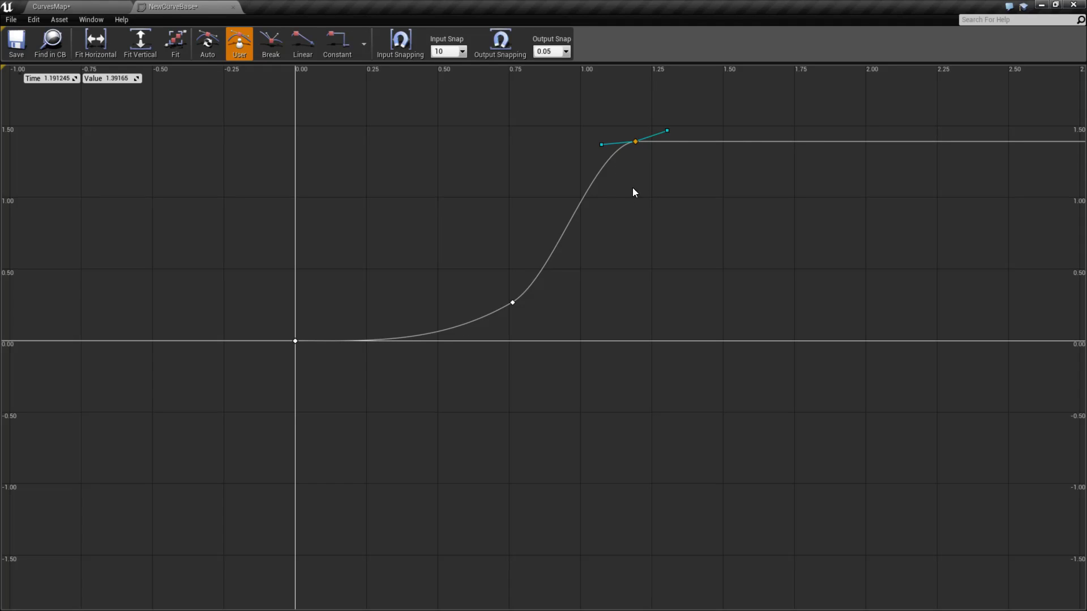
right_click_drag(498, 236, 508, 243)
left_click_drag(532, 310, 524, 305)
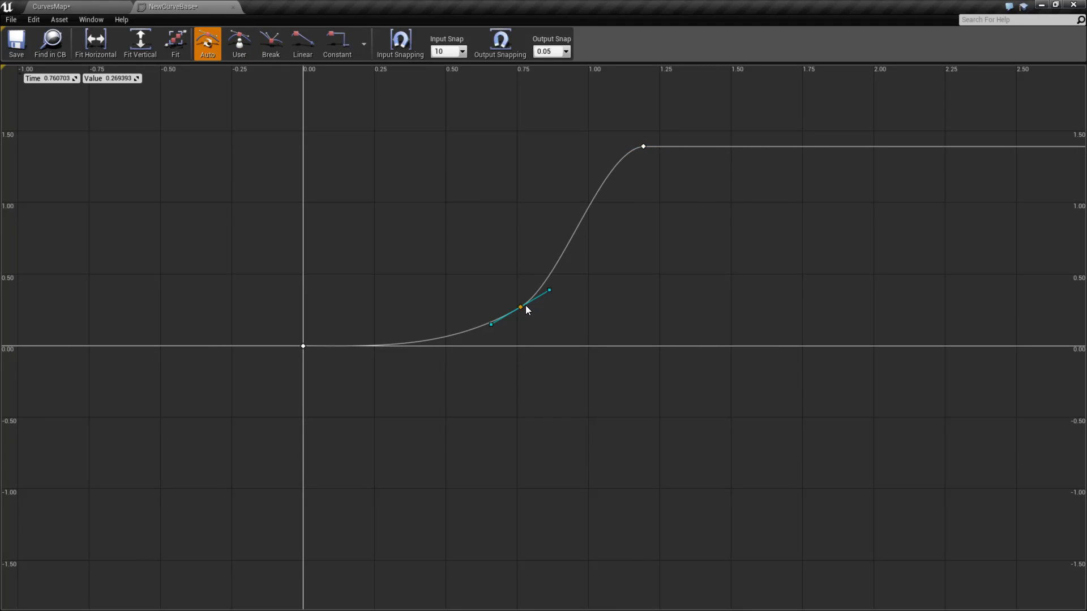
left_click(507, 286)
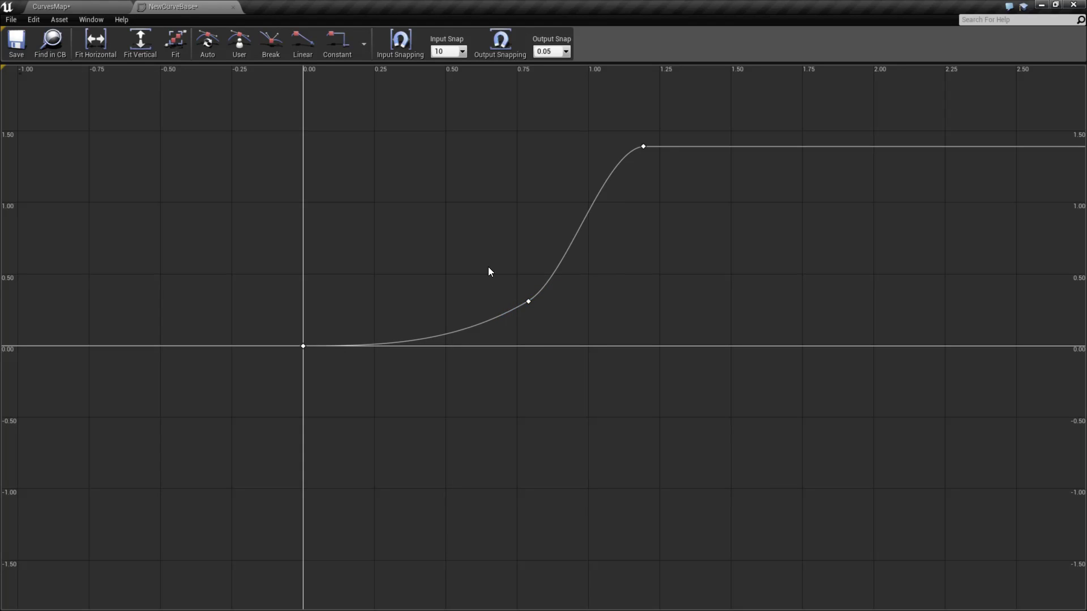
right_click_drag(488, 266, 532, 281)
left_click(234, 8)
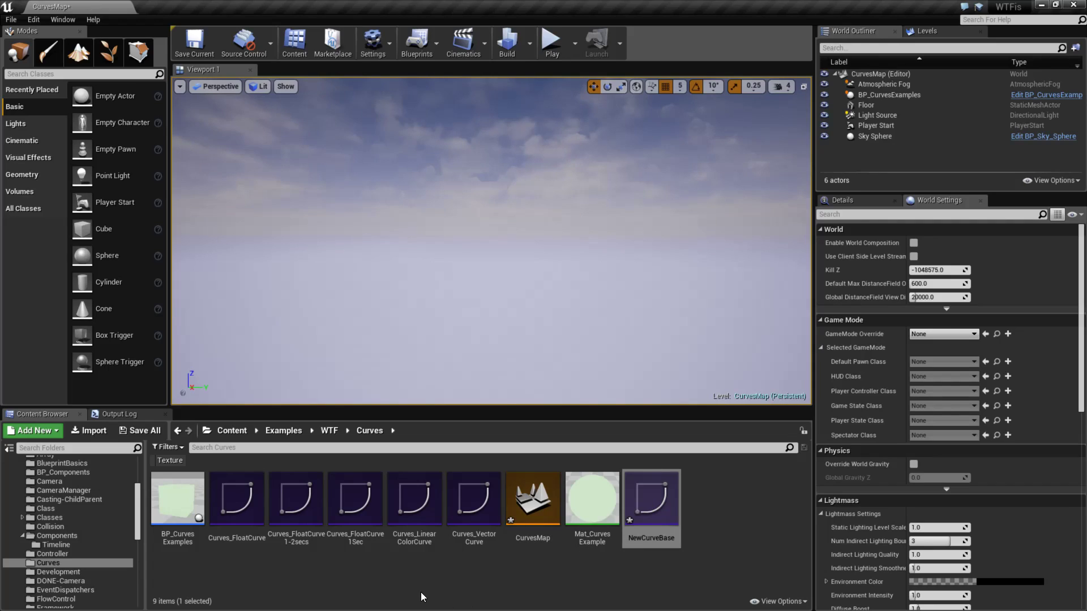
Open the TimelineMap level from the Timeline folder, saving the modified content first
left_click(70, 546)
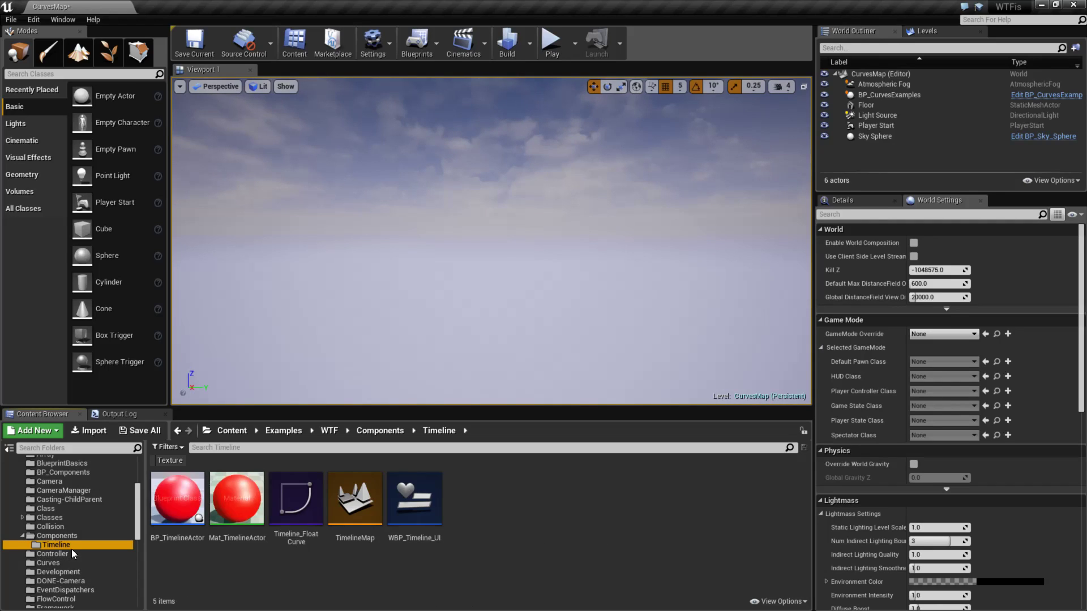
double_click(349, 497)
left_click(602, 411)
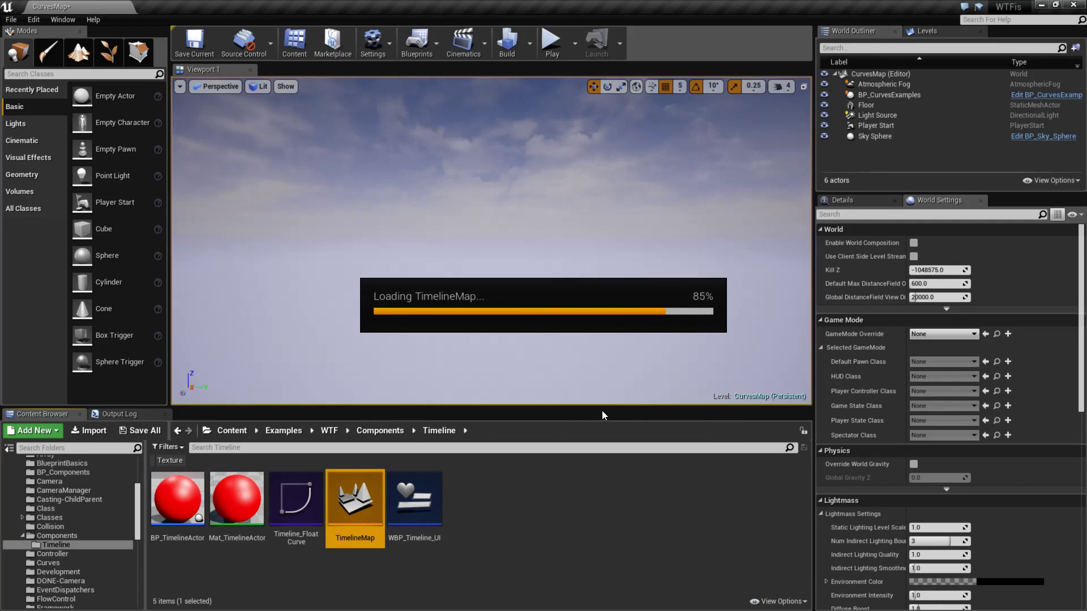
Open BP_TimelineActor and view its Playback Examples timeline and Event Graph
double_click(177, 497)
right_click_drag(567, 355, 505, 371)
double_click(502, 202)
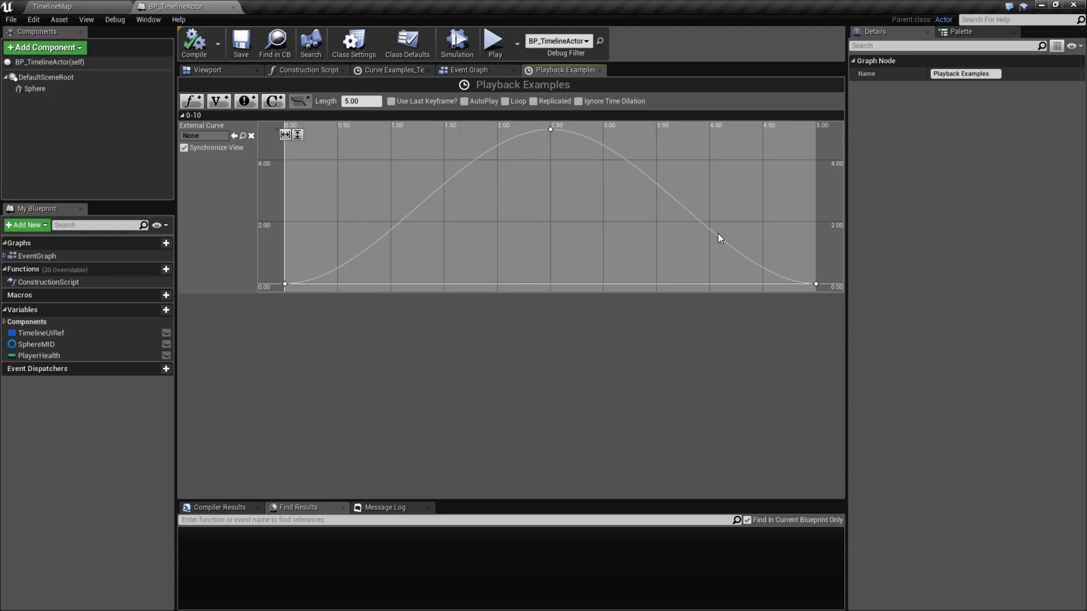
left_click(473, 70)
scroll(571, 355, "up", 2)
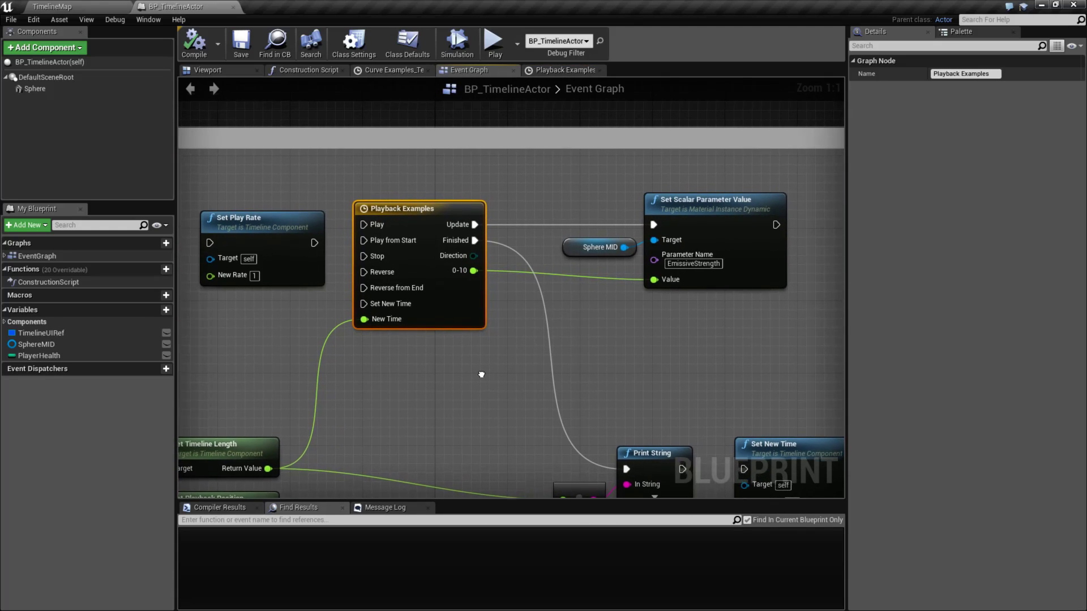
right_click_drag(529, 338, 495, 397)
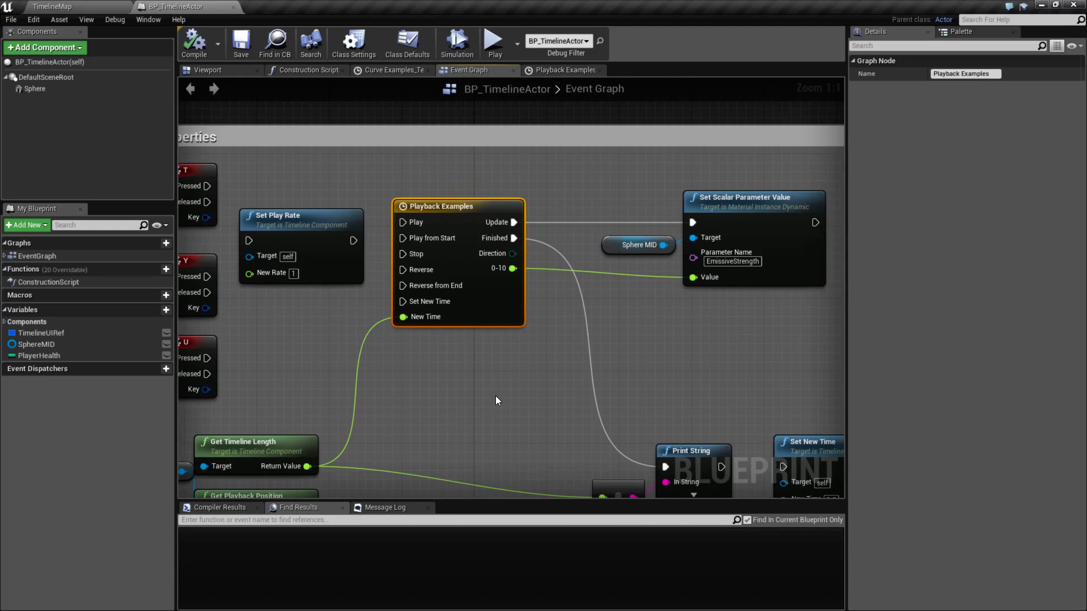
left_click(562, 70)
Open Curves_LinearColorCurve from the Curves folder and inspect its twelve RGBA keys
left_click(94, 6)
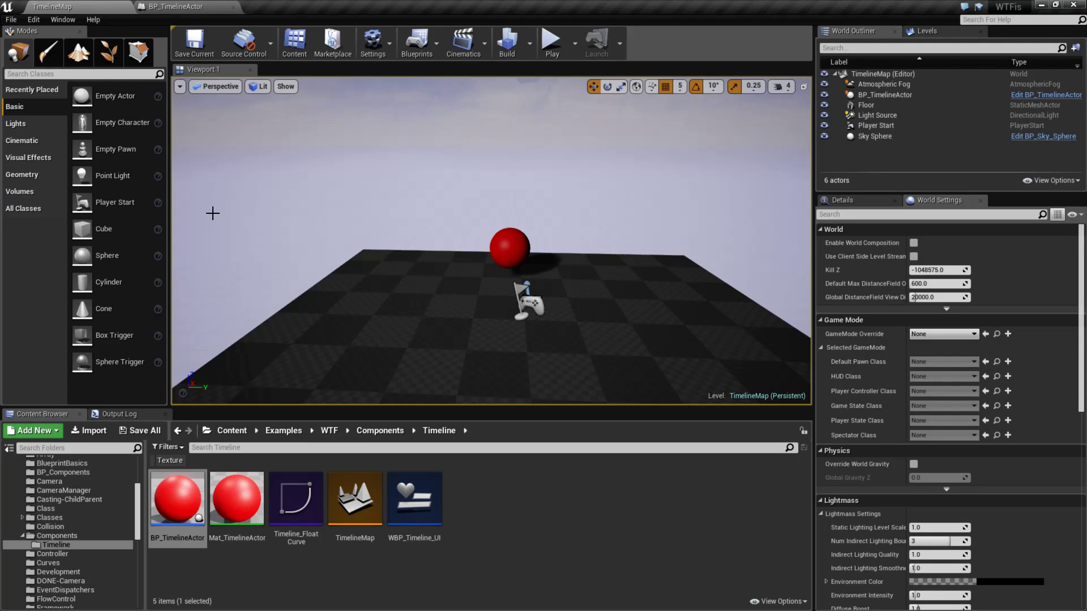
left_click(59, 562)
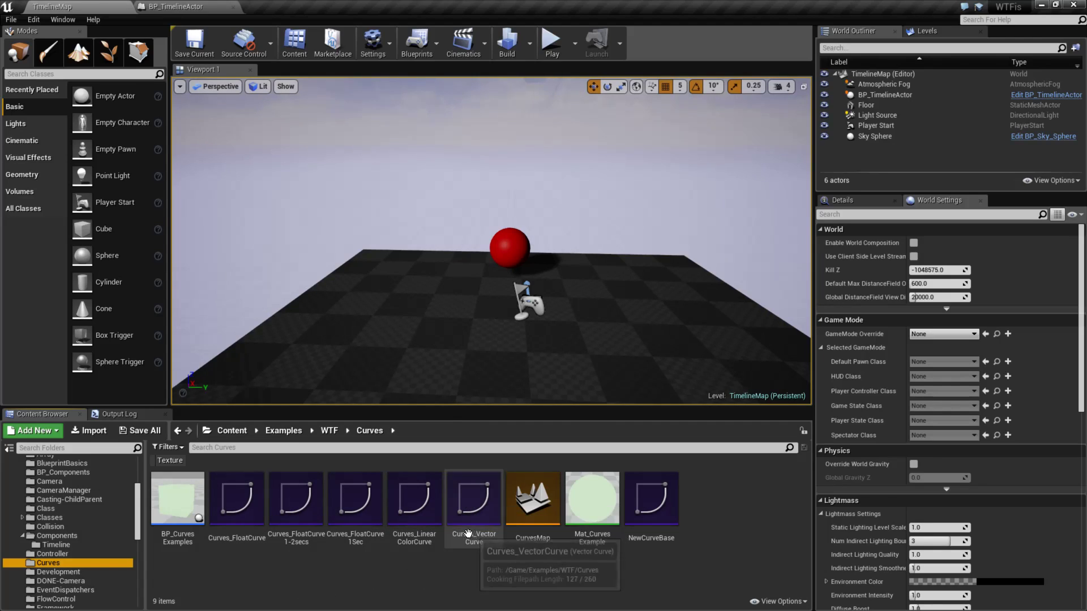
double_click(416, 498)
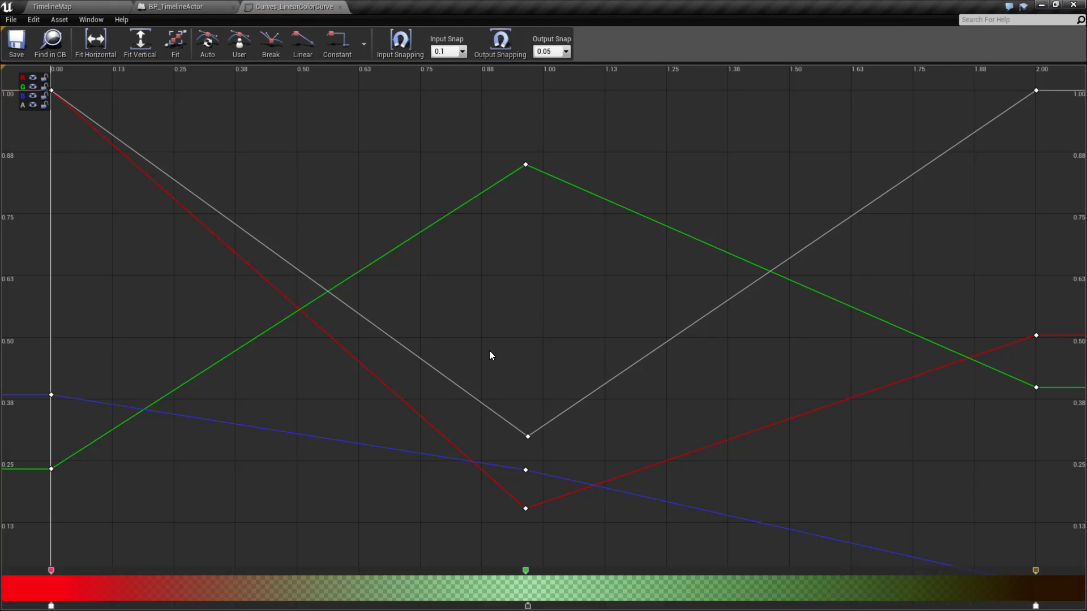
scroll(494, 346, "down", 4)
right_click_drag(539, 324, 519, 341)
left_click_drag(208, 169, 902, 496)
left_click(517, 526)
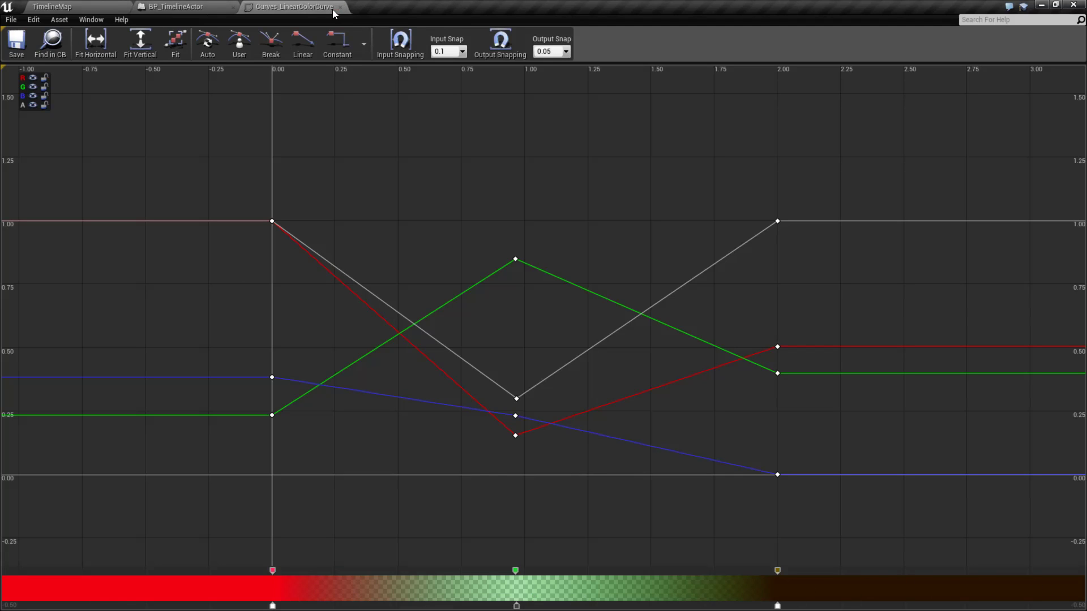
left_click(224, 8)
Create a CurveLinearColor asset, NewCurveBase2, via Miscellaneous > Curve, then open it maximized
left_click(233, 7)
right_click(496, 568)
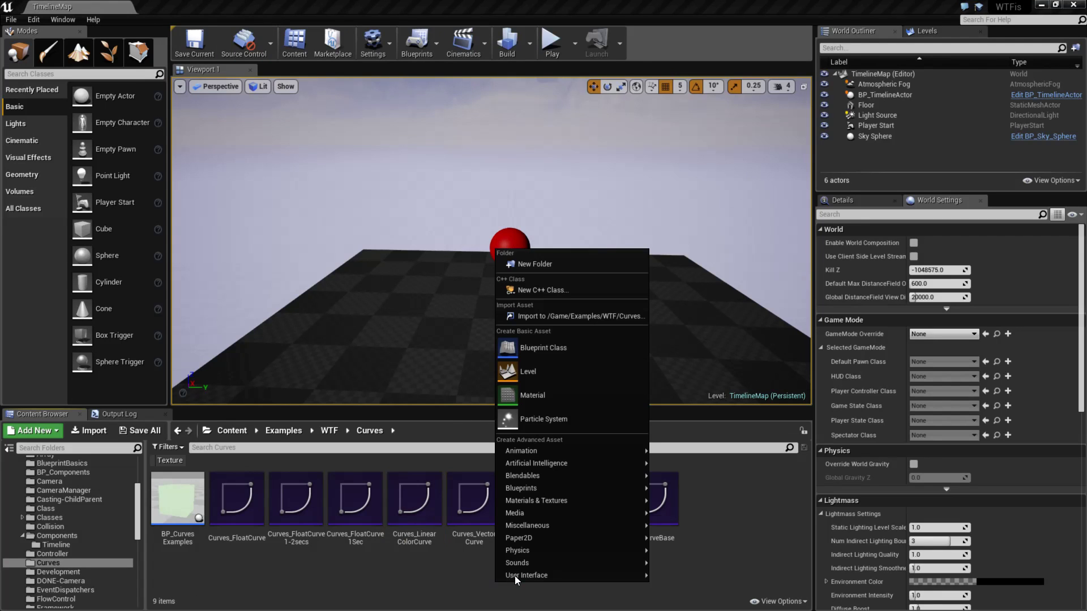
mouse_move(560, 525)
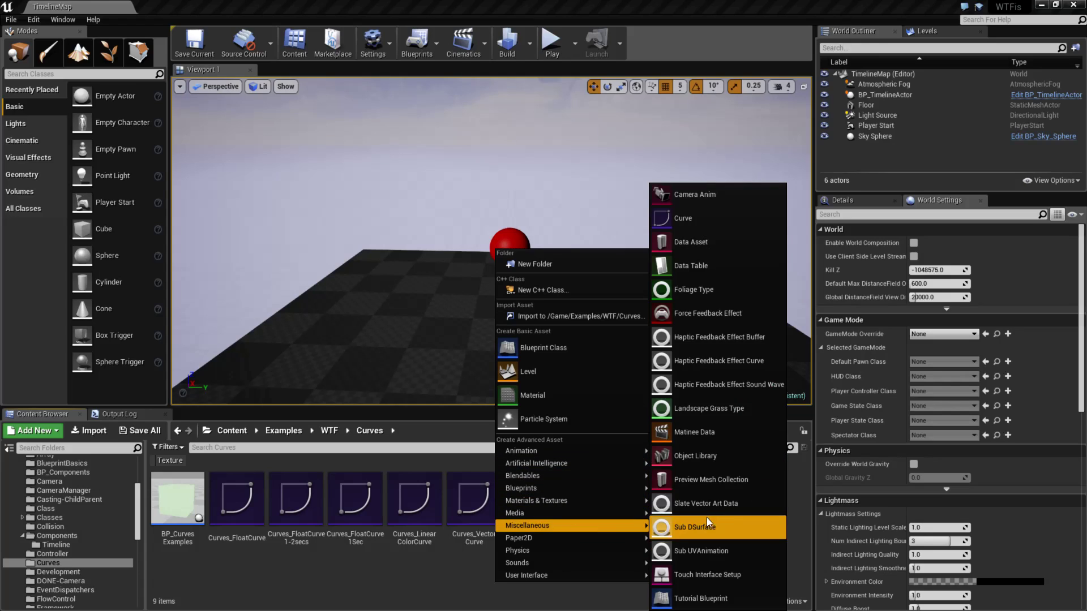
left_click(688, 226)
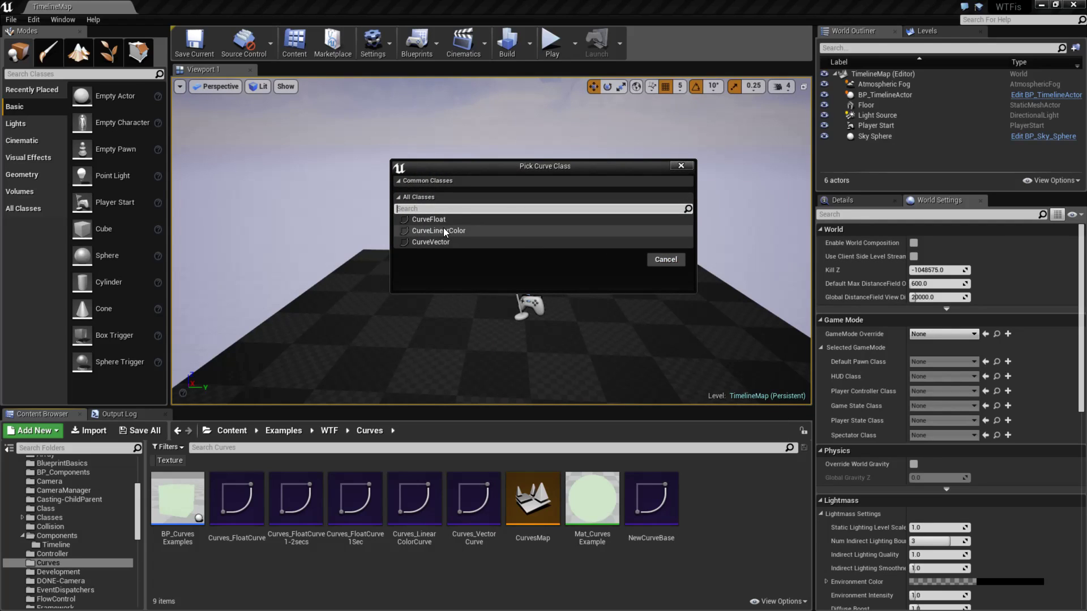
left_click(444, 230)
left_click(618, 259)
left_click(712, 503)
double_click(712, 504)
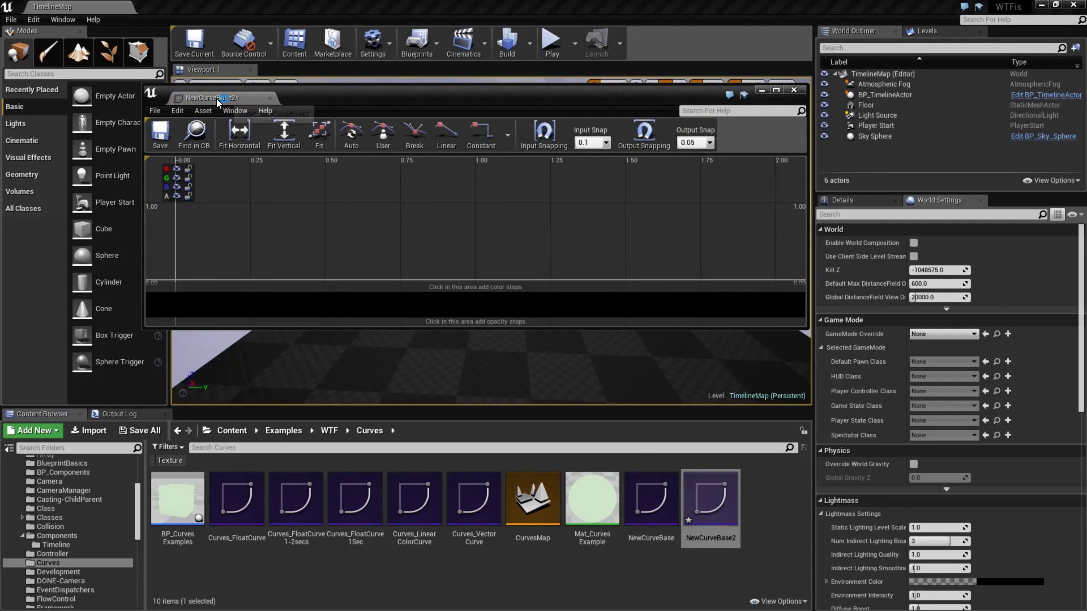
left_click_drag(248, 102, 248, 12)
right_click_drag(381, 270, 416, 265)
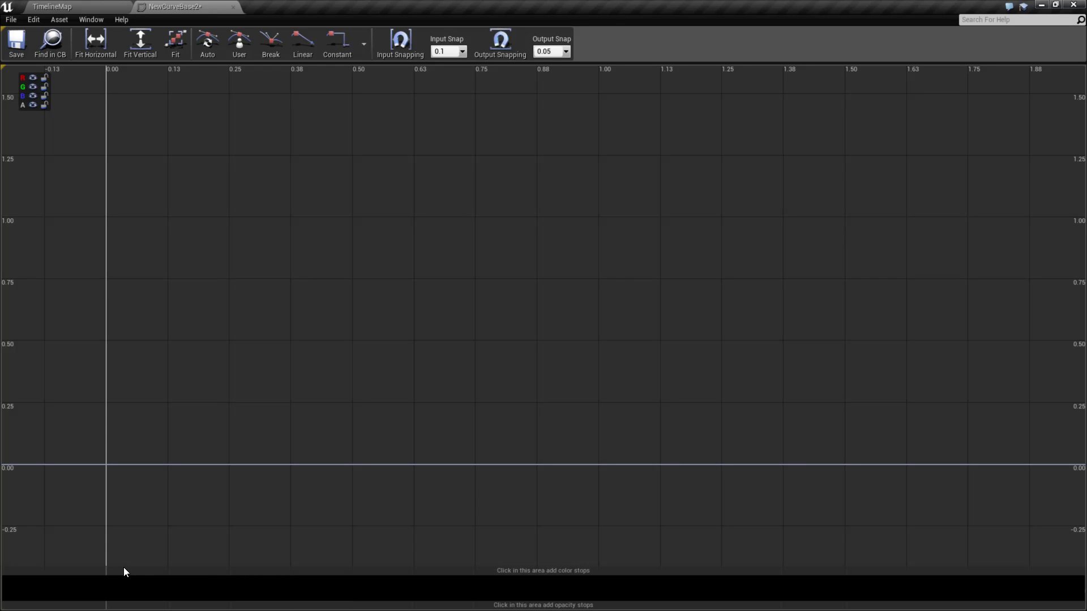
Add an opaque alpha stop near 0 and colour stops at about 0.09 and 0.38
left_click(119, 606)
left_click(246, 582)
left_click(208, 571)
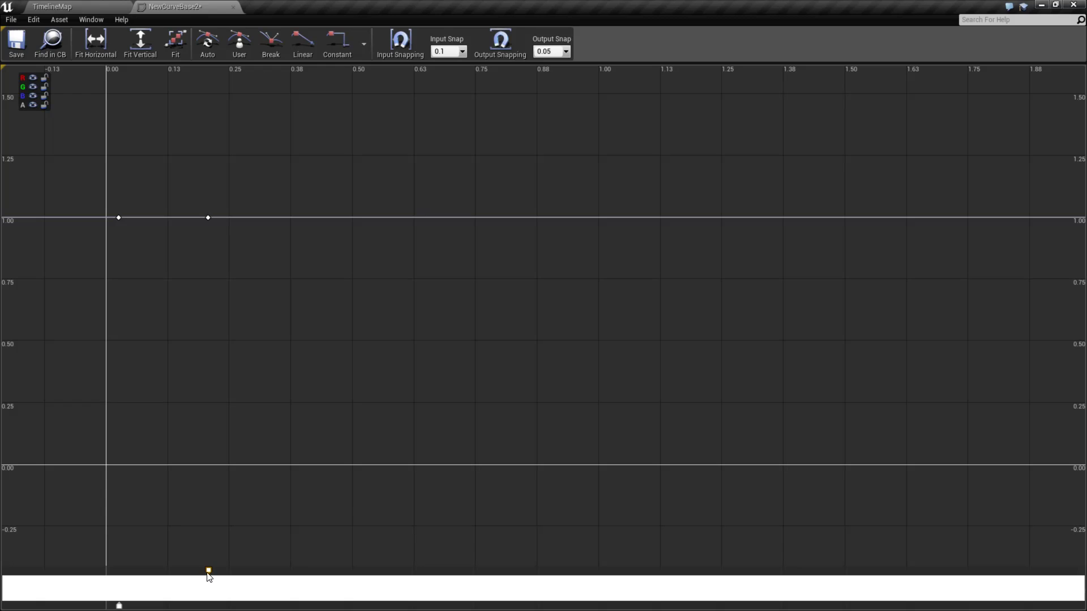
left_click(119, 607)
left_click_drag(213, 576, 162, 573)
left_click(309, 575)
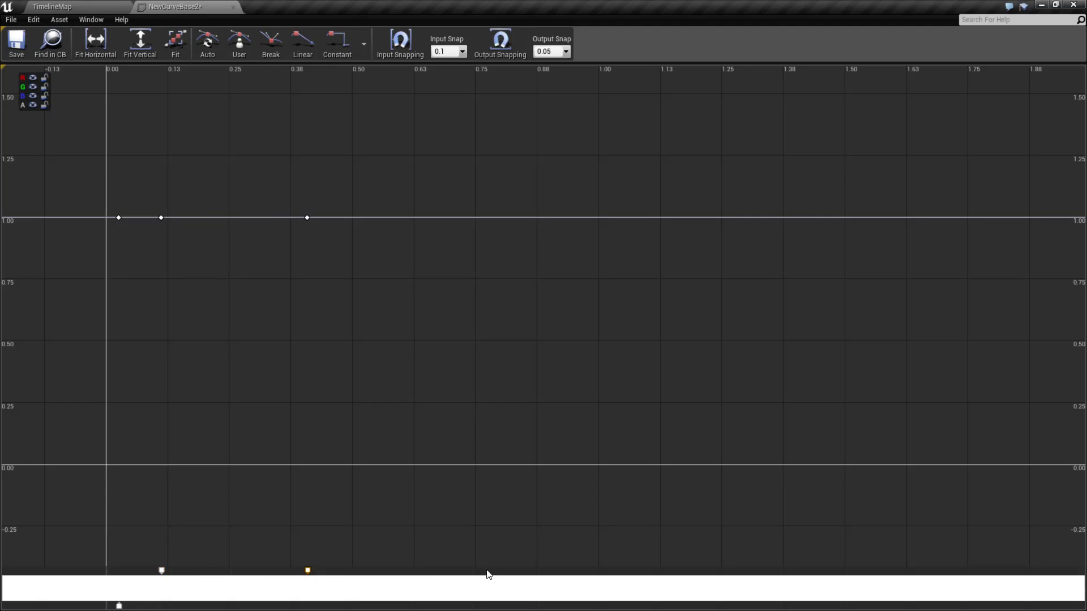
left_click(614, 570)
Make the colour stop near 0.1 red by zeroing green and blue in the Color Picker
right_click_drag(251, 321, 228, 582)
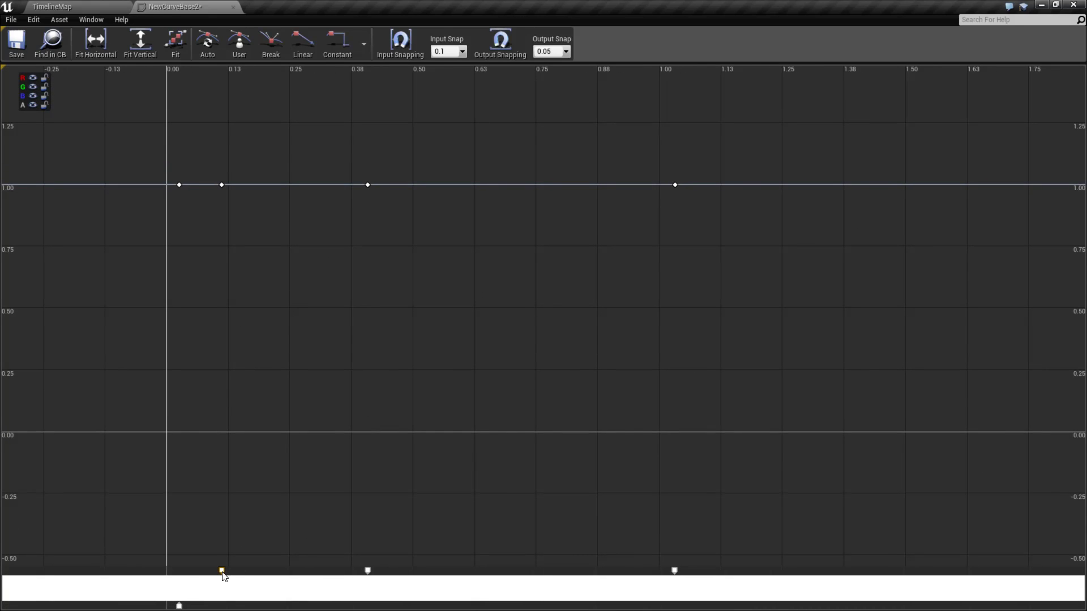
double_click(221, 571)
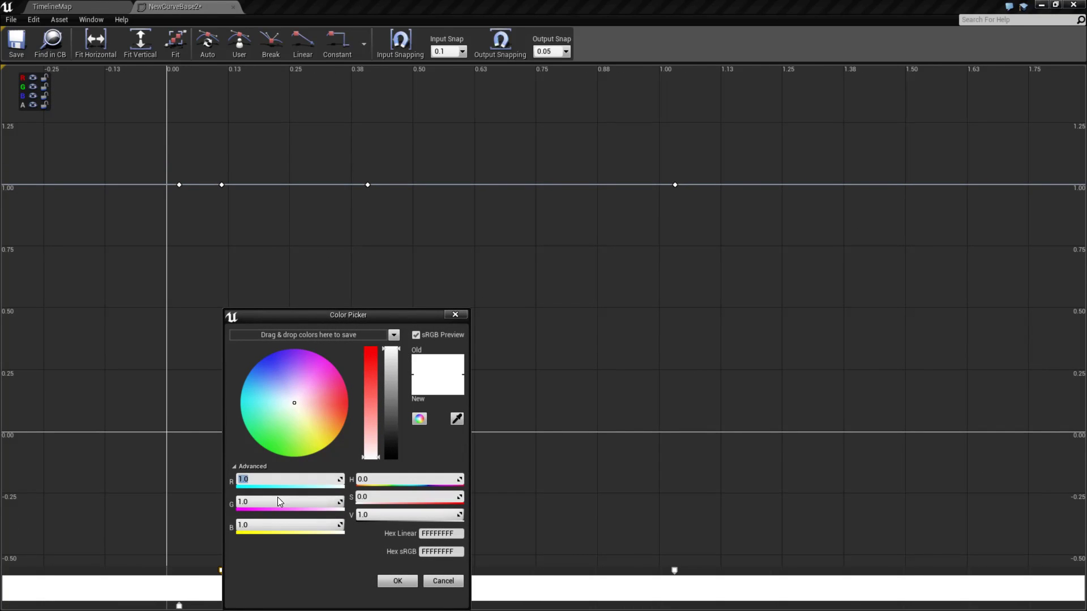
left_click_drag(282, 501, 244, 525)
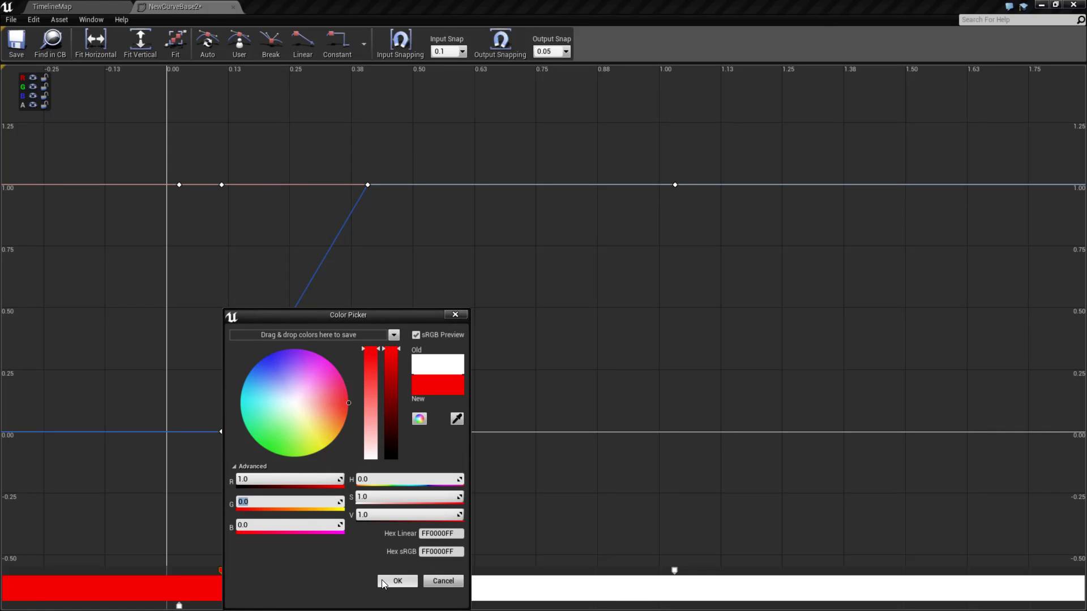
left_click(386, 581)
left_click(369, 572)
Delete the extra white and opacity stops and move the red stop to time 0.00
key("Delete")
left_click(674, 572)
key("Delete")
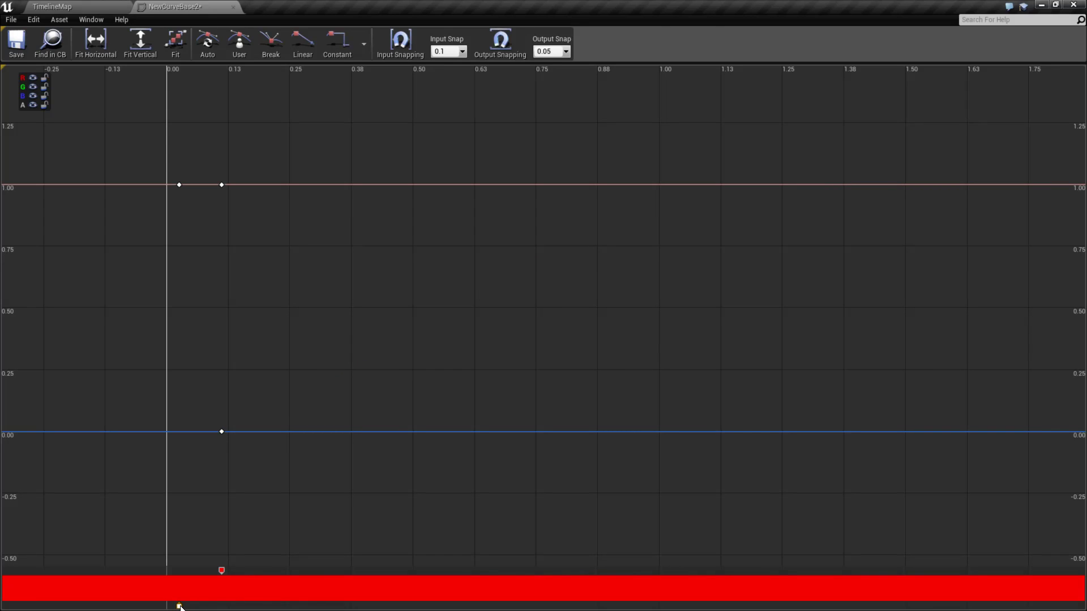
key("Delete")
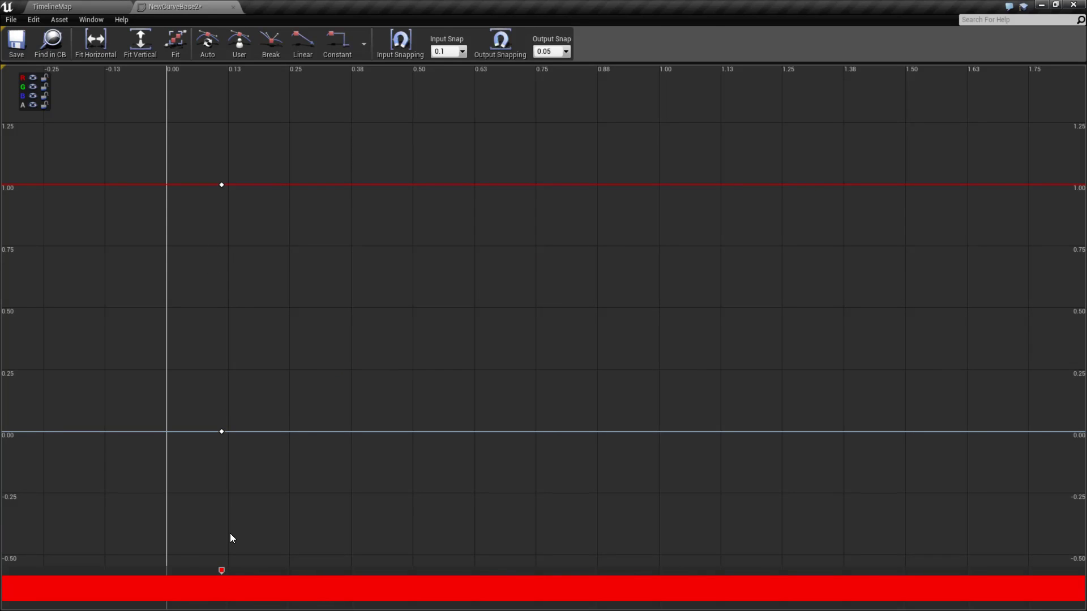
left_click_drag(222, 568, 168, 571)
right_click(168, 572)
left_click(284, 511)
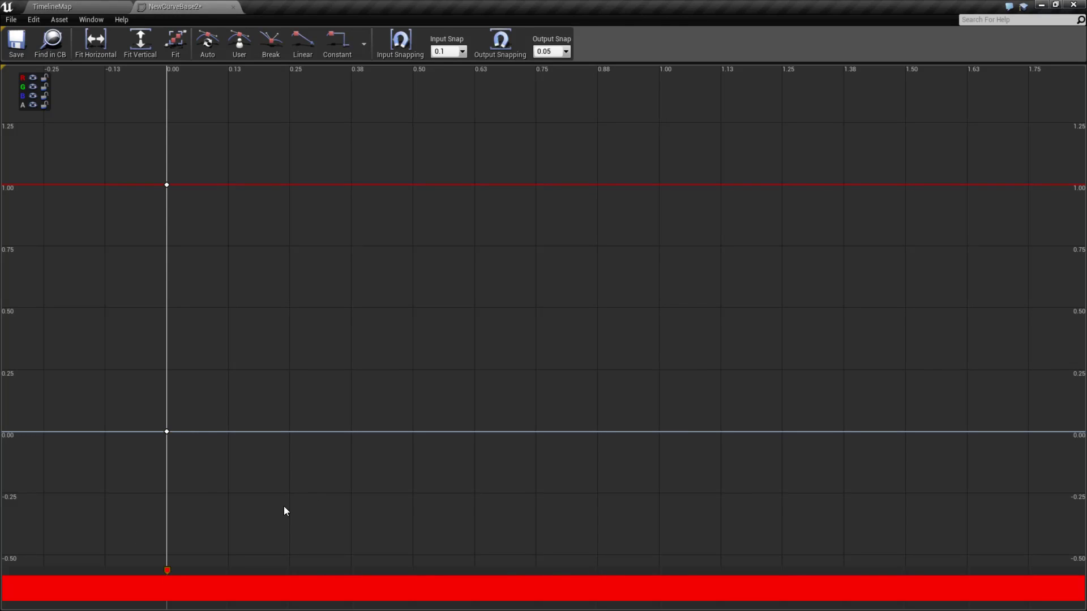
right_click(166, 571)
left_click(180, 575)
Set the red channel's key time to 0.0
left_click(213, 184)
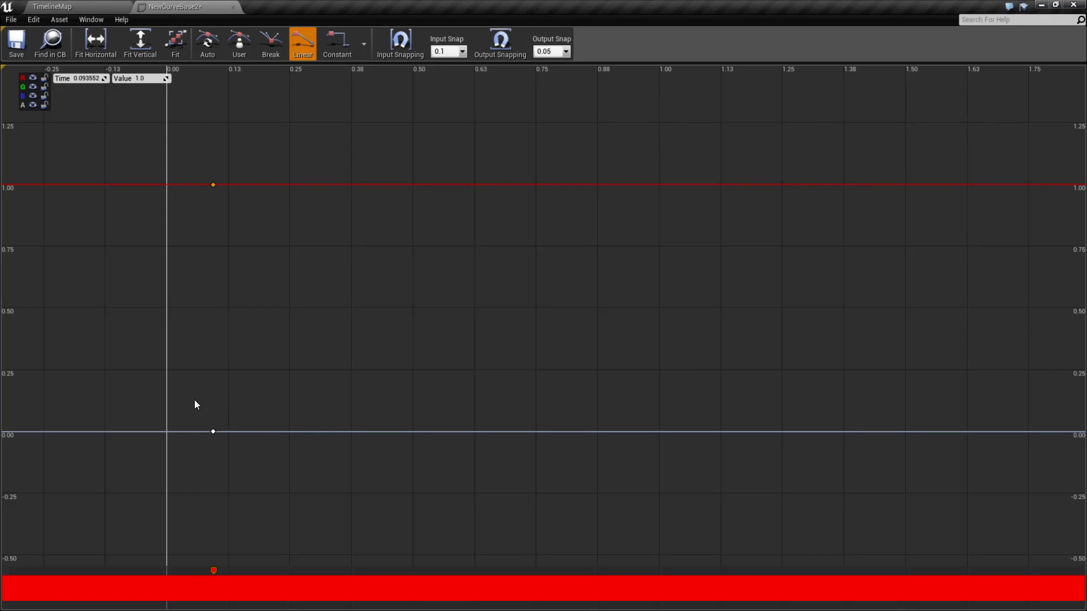
scroll(195, 400, "down", 3)
right_click_drag(194, 400, 390, 268)
scroll(451, 422, "down", 2)
scroll(468, 389, "up", 3)
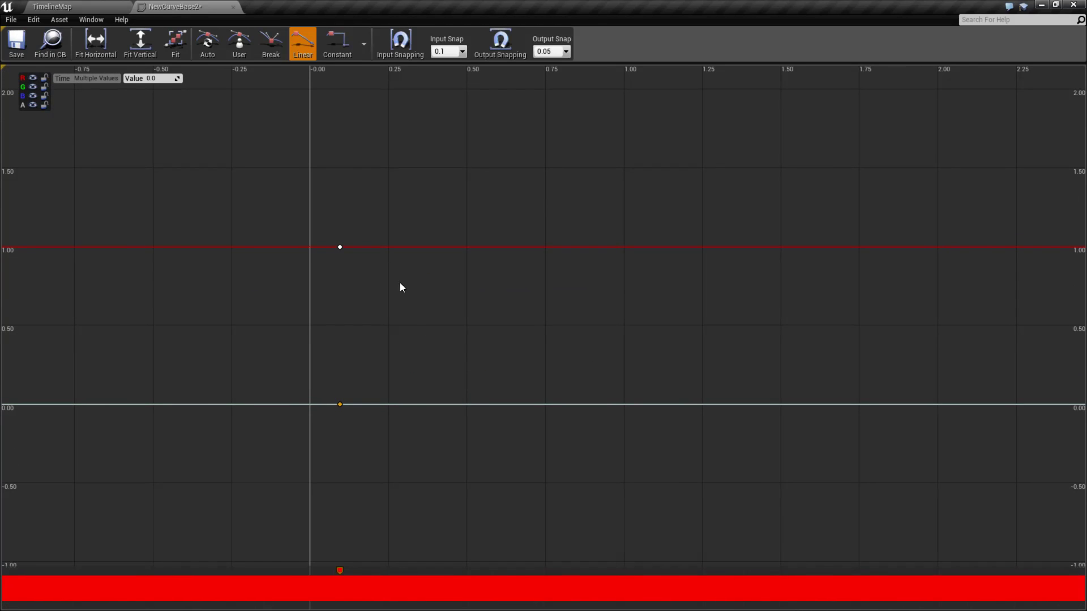
left_click_drag(385, 356, 415, 445, "shift")
left_click(404, 389)
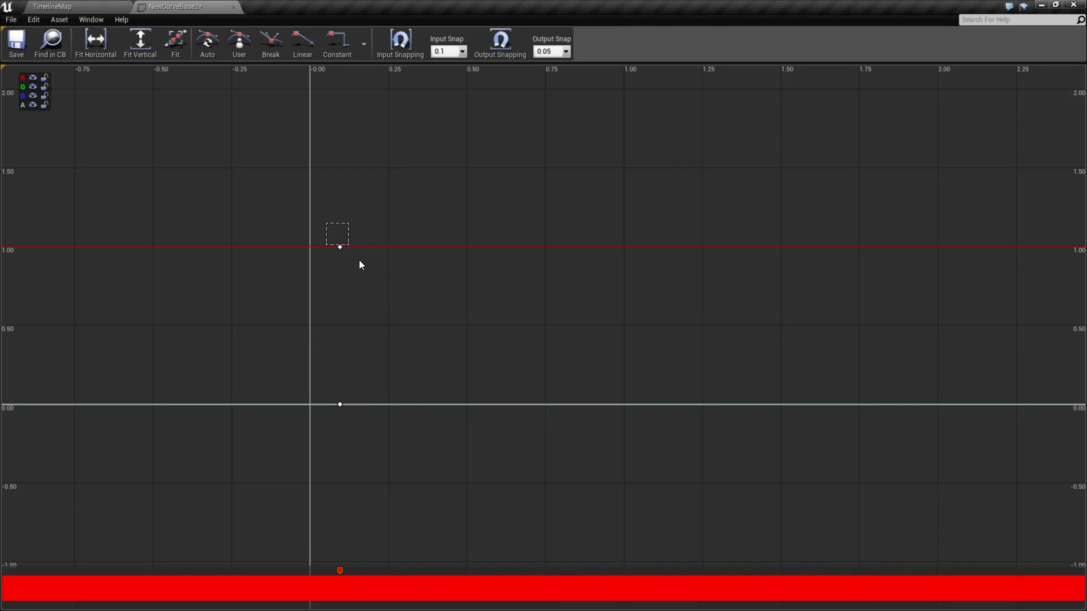
left_click_drag(363, 267, 361, 266)
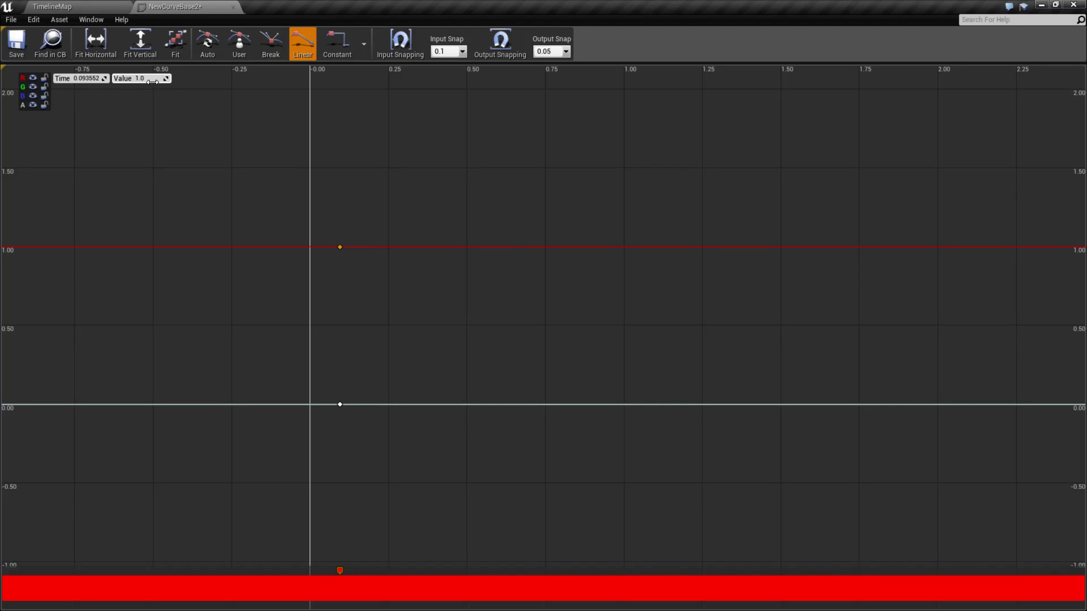
type("0.0")
key("Return")
Check the green and blue keys on the zero line and zoom the graph out
mouse_move(330, 376)
left_mouse_down()
mouse_move(357, 437)
mouse_move(345, 410)
left_mouse_up()
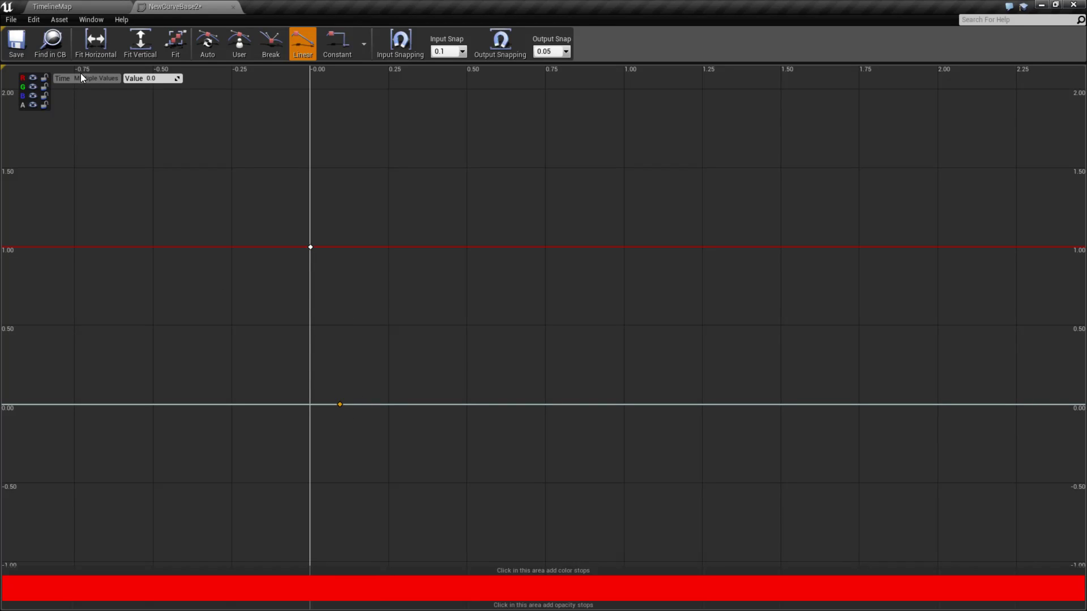
left_click_drag(340, 376, 349, 422)
left_click(338, 391)
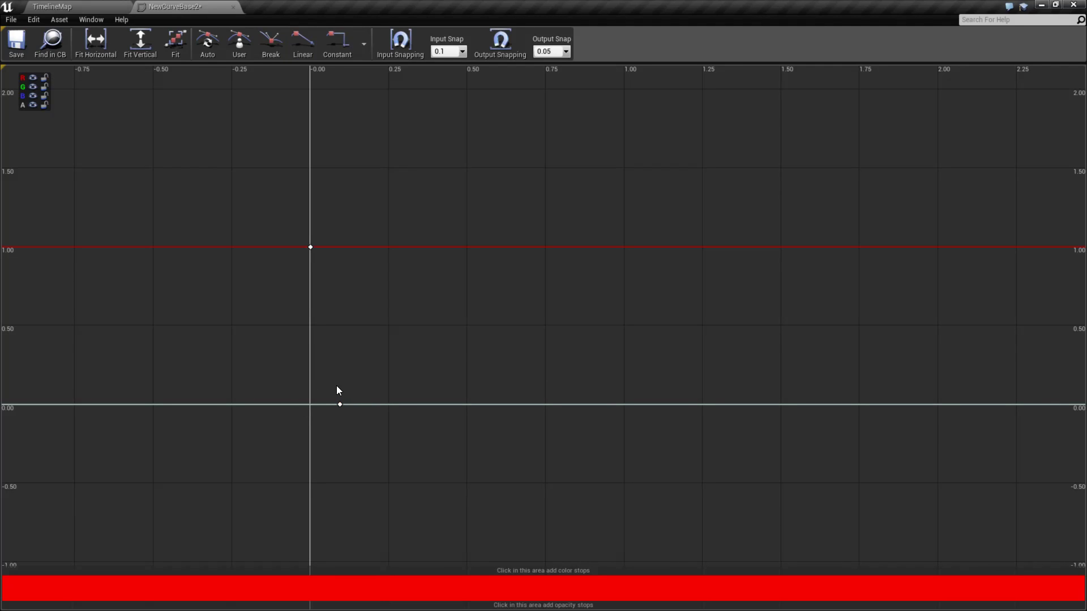
right_click_drag(399, 474, 391, 450)
scroll(419, 437, "down", 2)
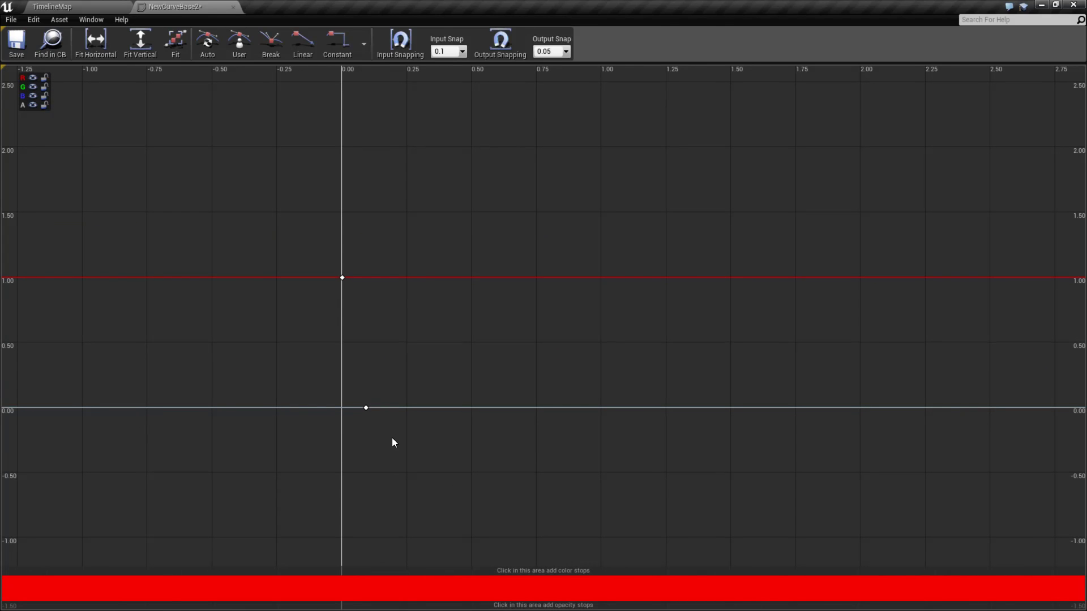
Lock the red, green, blue and alpha curves against editing
right_click_drag(399, 413, 378, 433)
left_click_drag(378, 434, 355, 417)
left_click(189, 280)
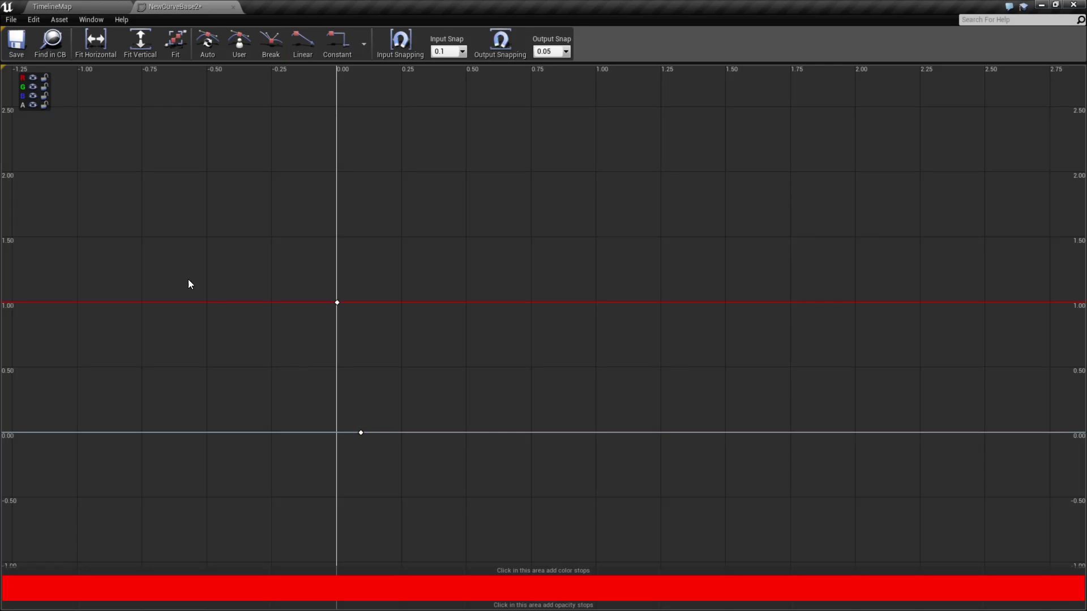
left_click(44, 77)
left_click(44, 87)
left_click(45, 96)
left_click(44, 105)
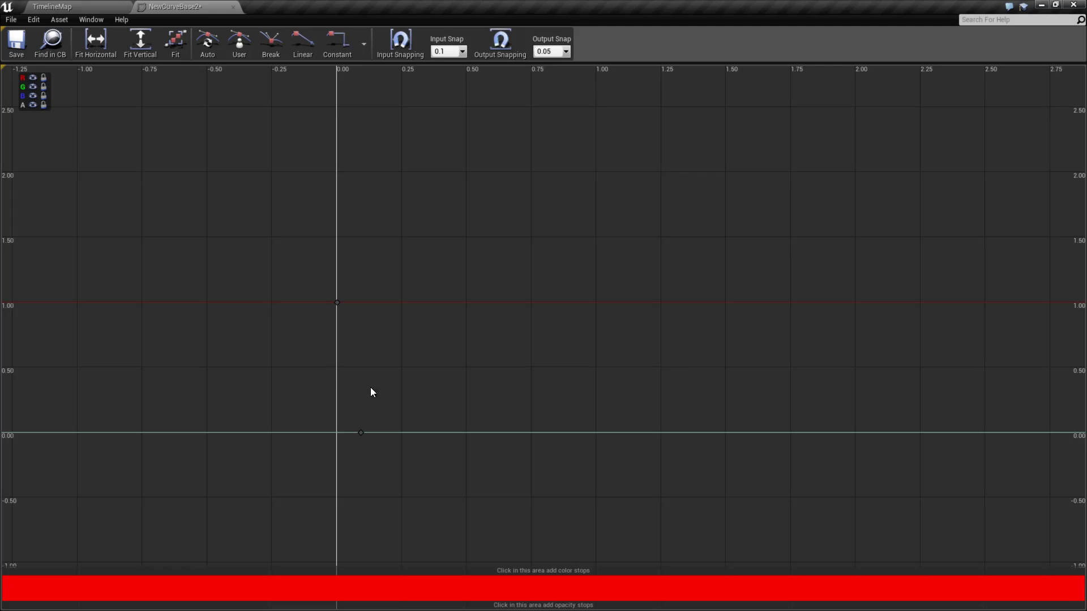
Unlock the green curve, set its key time to 0.0, and lock it again
left_click(45, 87)
left_click(360, 433)
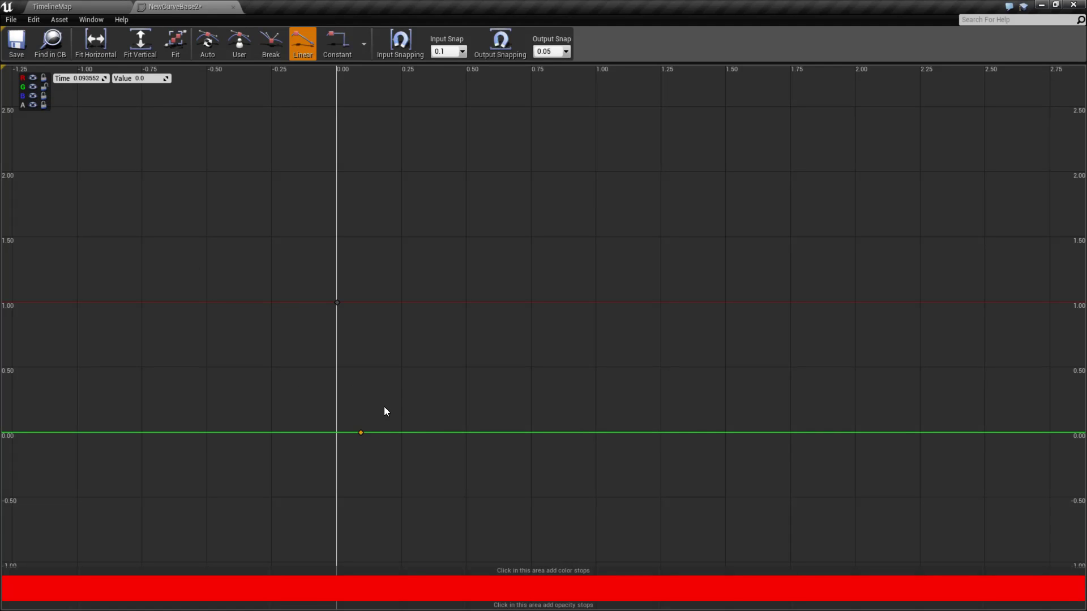
left_click(384, 406)
left_click(361, 433)
type("0.0")
key("Return")
left_click(44, 87)
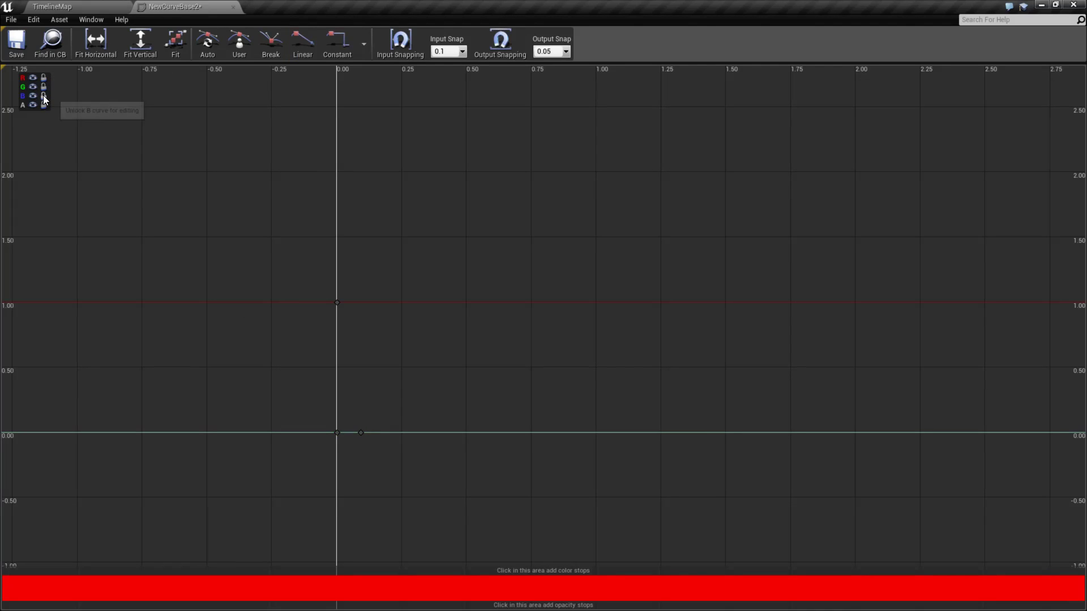
Unlock the blue curve and set its key time to 0
left_click(43, 95)
left_click(361, 433)
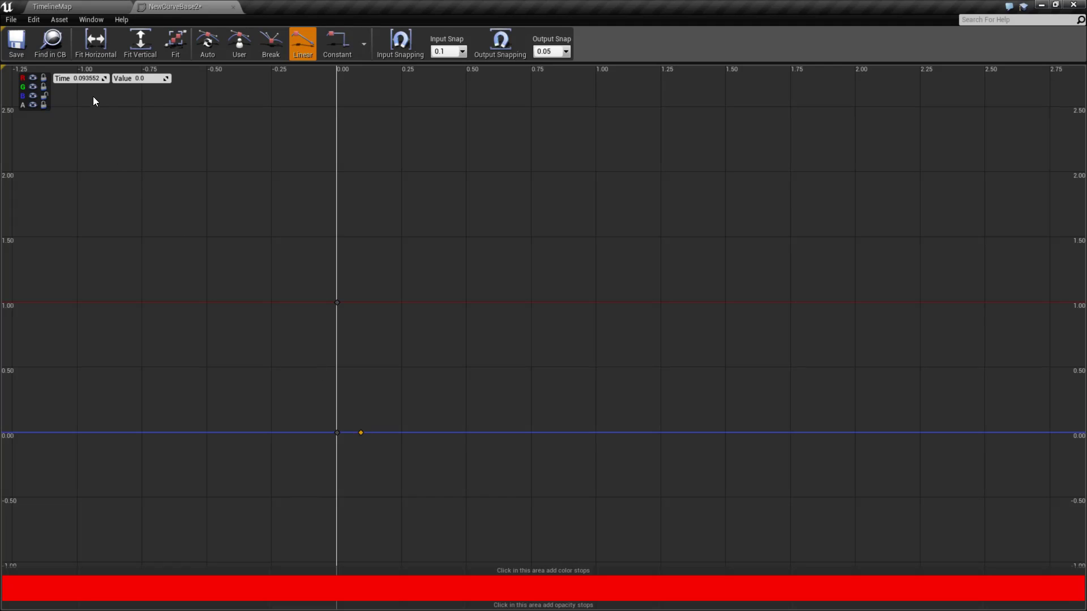
left_click(92, 78)
type("0")
key("Return")
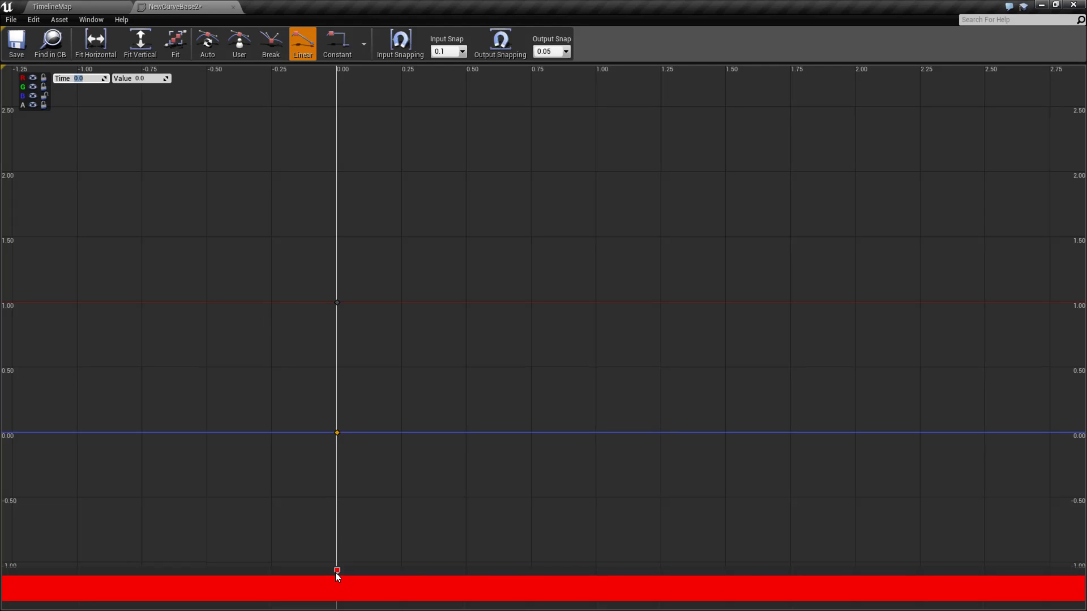
mouse_move(337, 572)
left_mouse_down()
mouse_move(423, 571)
mouse_move(406, 570)
left_mouse_up()
right_click(406, 571)
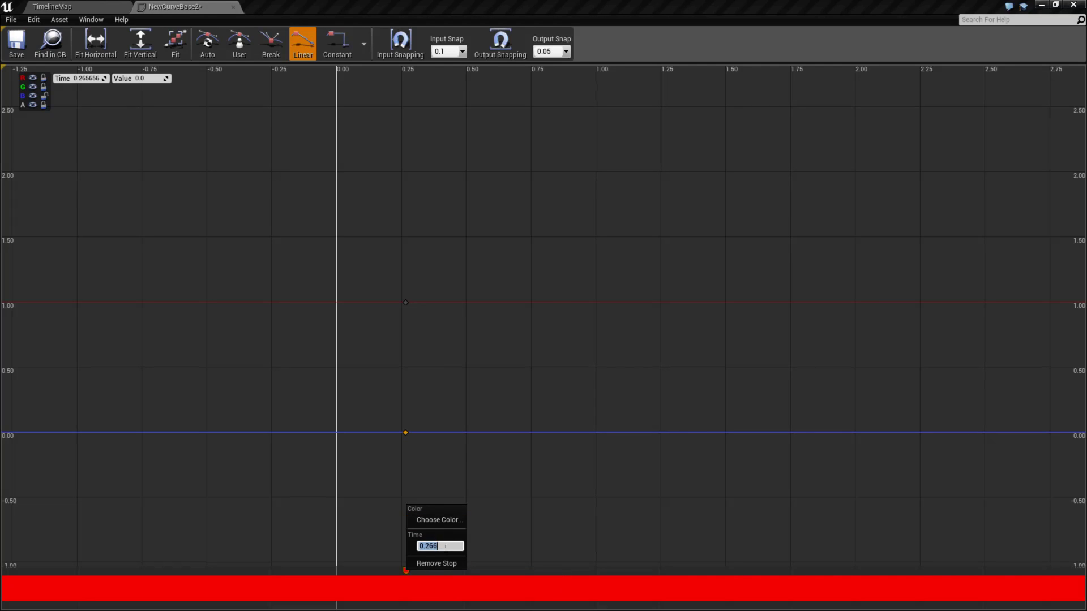
type("0")
left_click(47, 93)
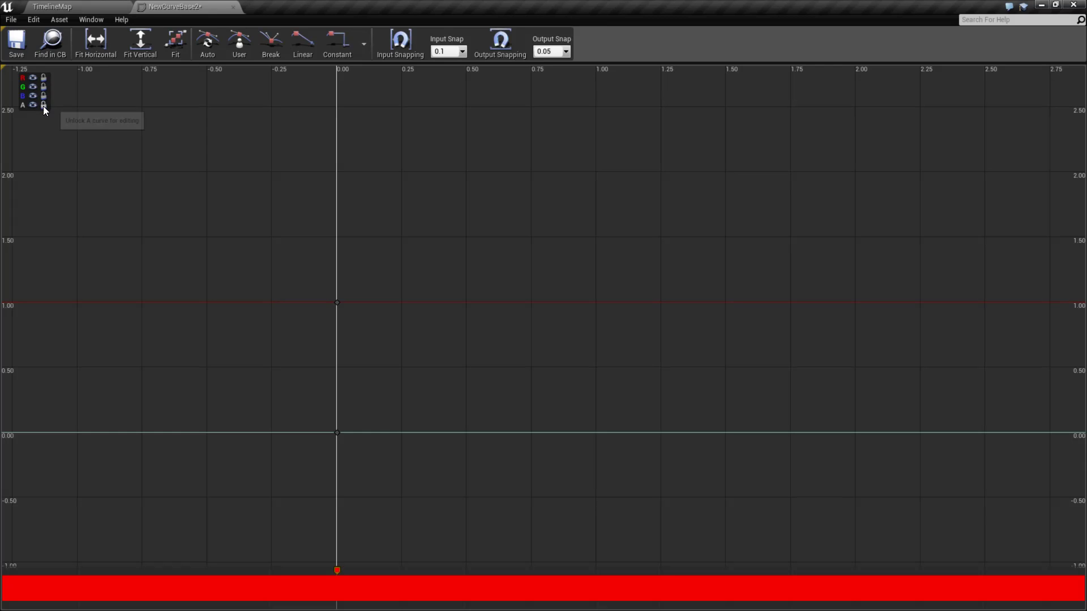
right_click_drag(556, 525, 386, 458)
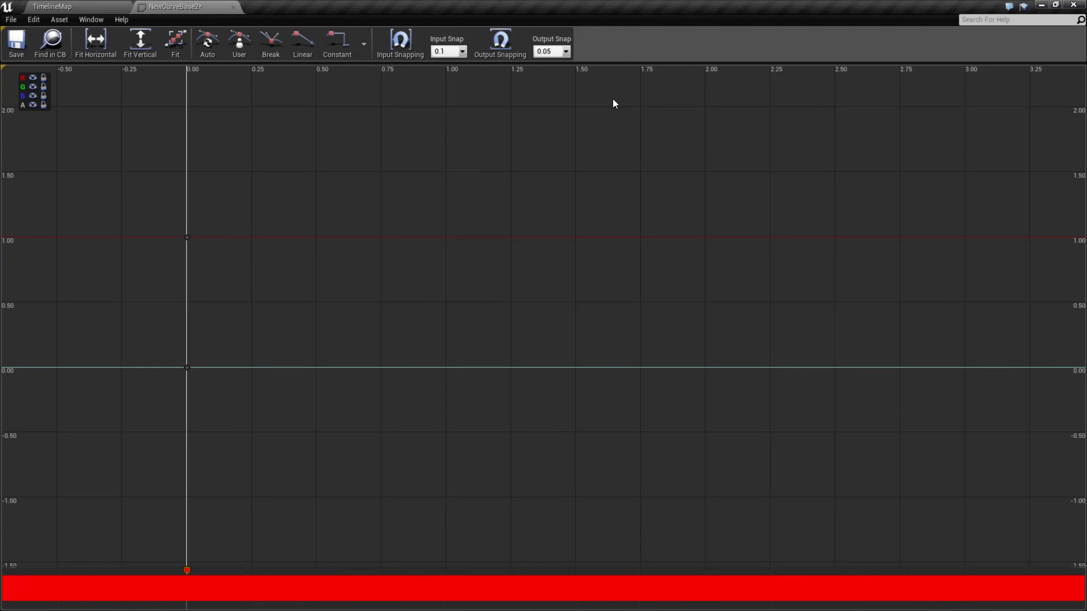
Add a new colour stop to the gradient and set its time to 2
right_click(631, 569)
left_click(634, 574)
right_click(629, 568)
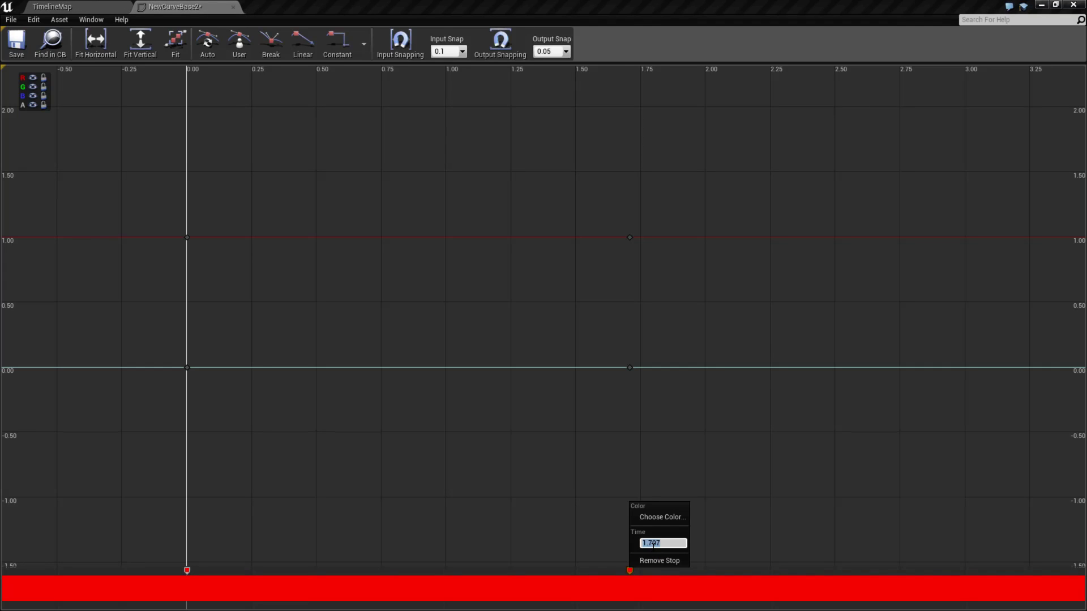
type("2")
key("Return")
left_click(706, 572)
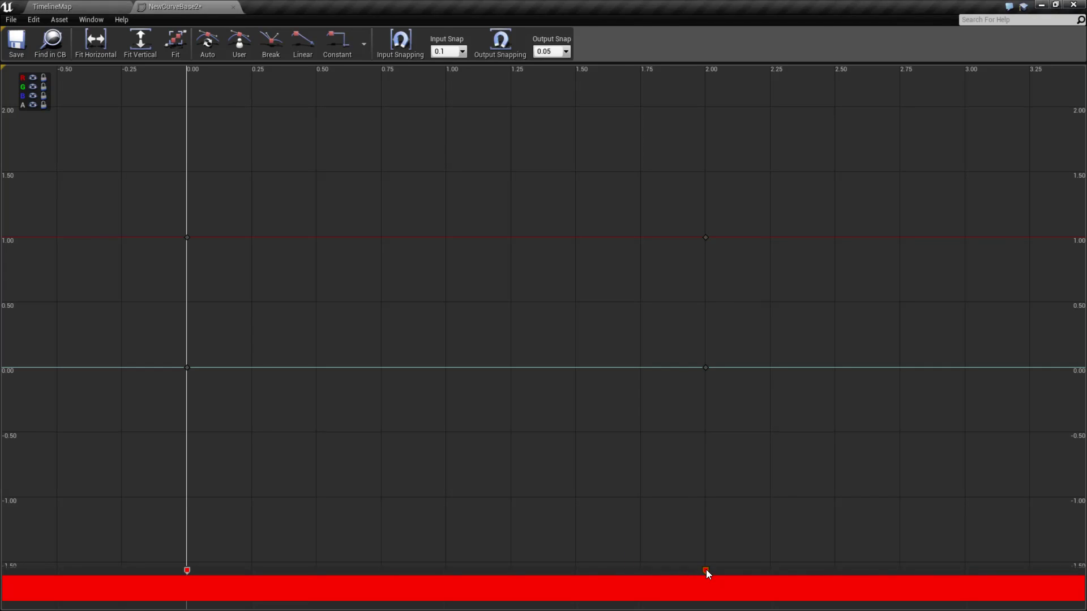
Set the new stop's colour to pure green (R 0, G 1, B 0)
right_click(705, 570)
left_click(730, 515)
left_click(795, 479)
type("0")
left_click(785, 500)
type("1")
key("Return")
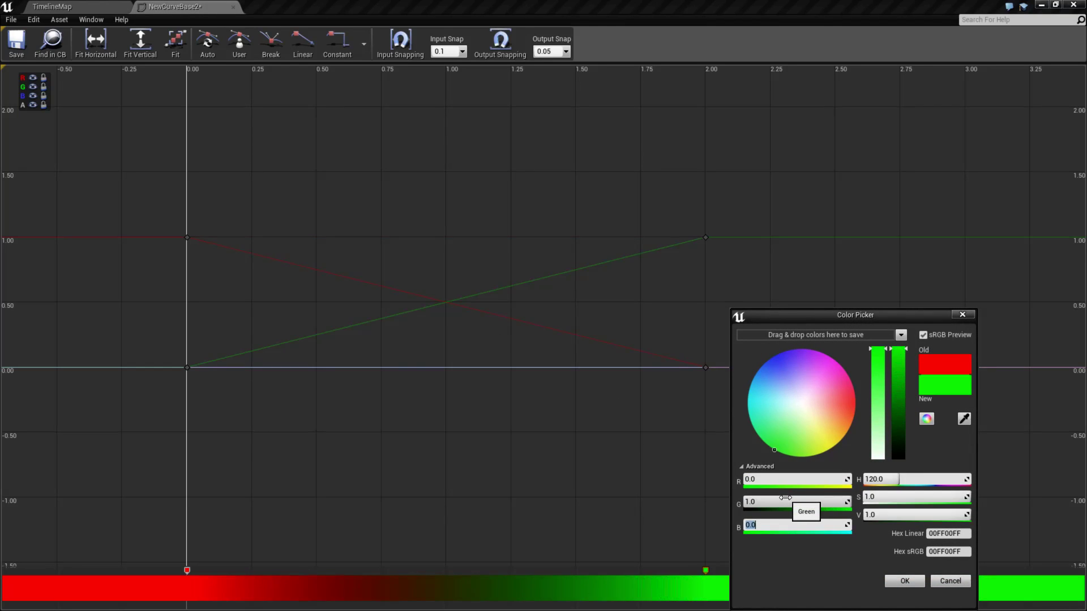
left_click(893, 585)
scroll(586, 475, "down", 3)
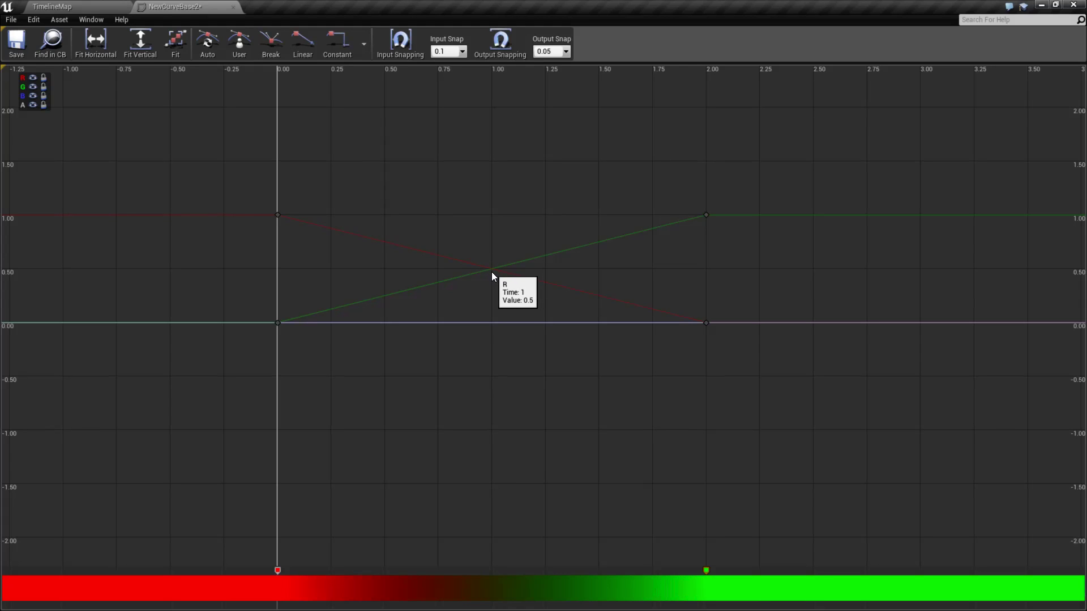
scroll(494, 270, "up", 1)
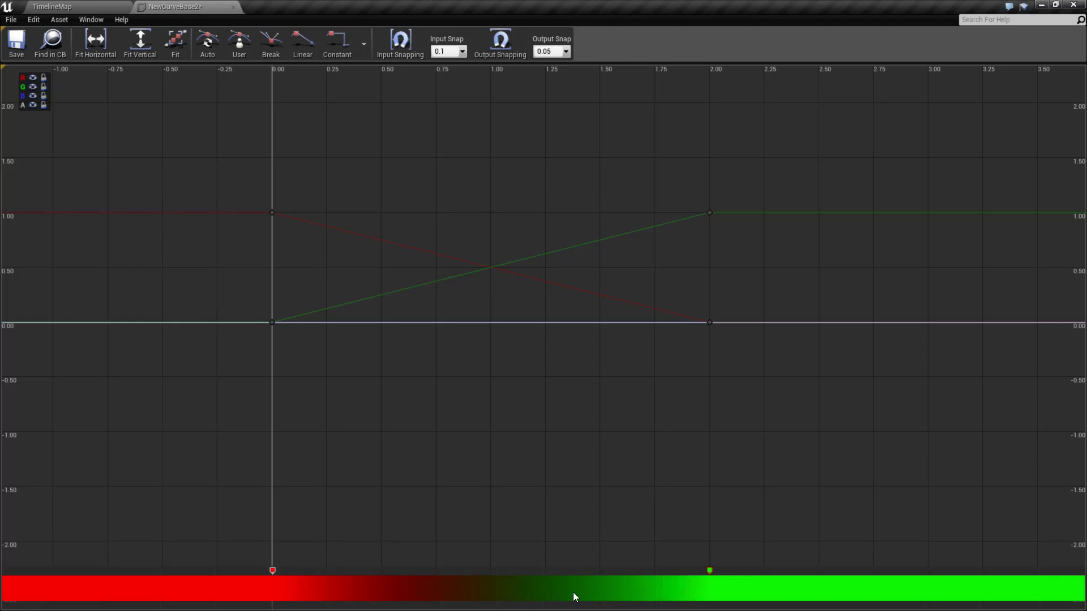
Add an opacity stop at time 1 with opacity 0
left_click(460, 607)
mouse_move(460, 607)
left_mouse_down()
mouse_move(504, 607)
mouse_move(477, 607)
left_mouse_up()
right_click(477, 606)
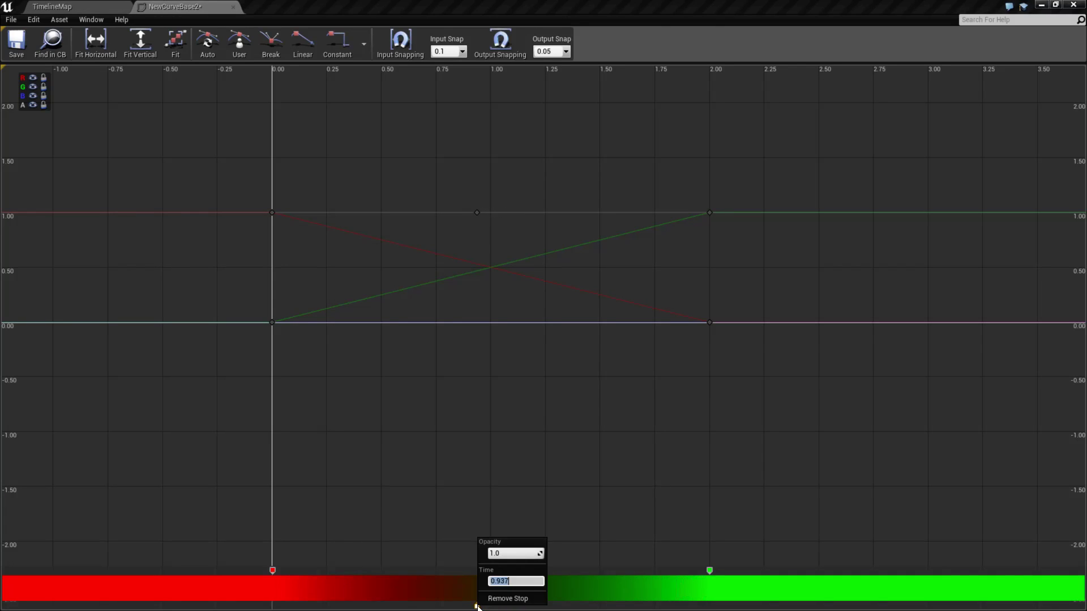
type("1")
key("Return")
left_click(507, 554)
type("0")
key("Return")
Switch off the gradient preview strip beneath the colour curve graph
left_click(537, 508)
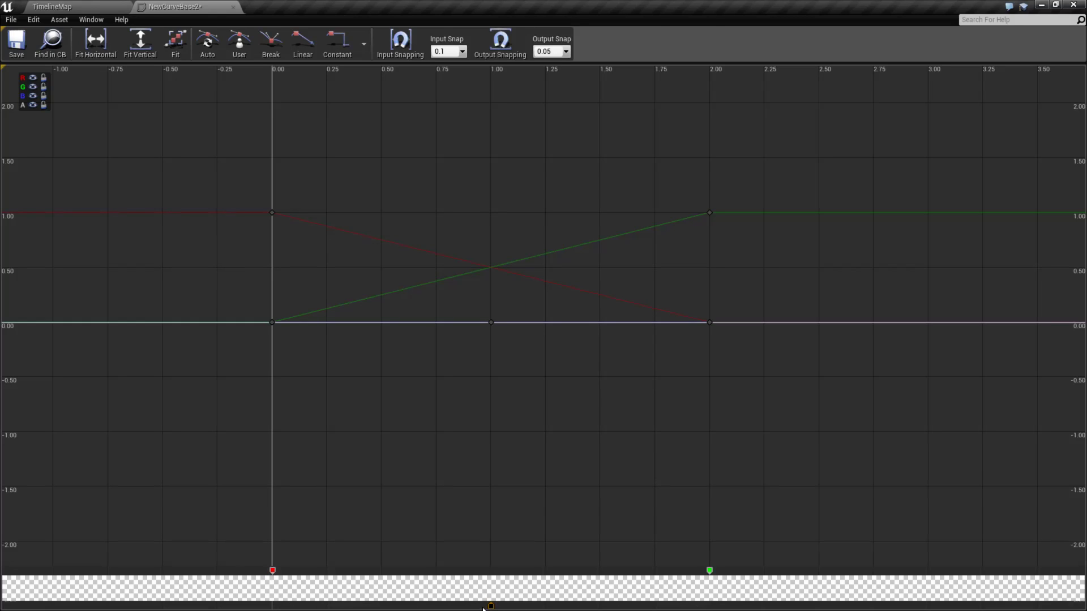
mouse_move(491, 606)
left_mouse_down()
mouse_move(504, 607)
mouse_move(488, 607)
left_mouse_up()
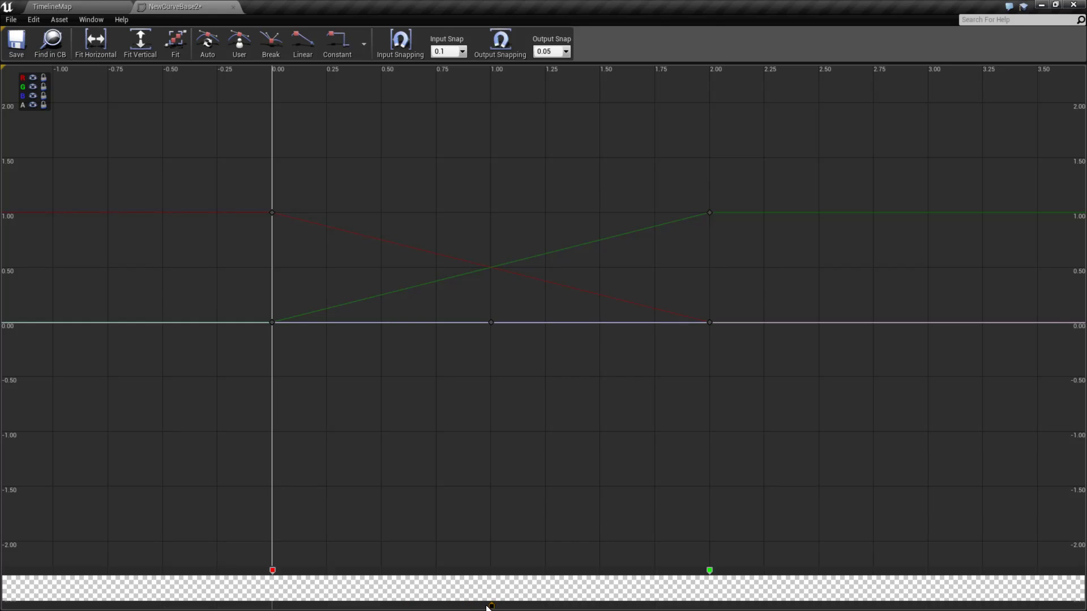
left_click(286, 609)
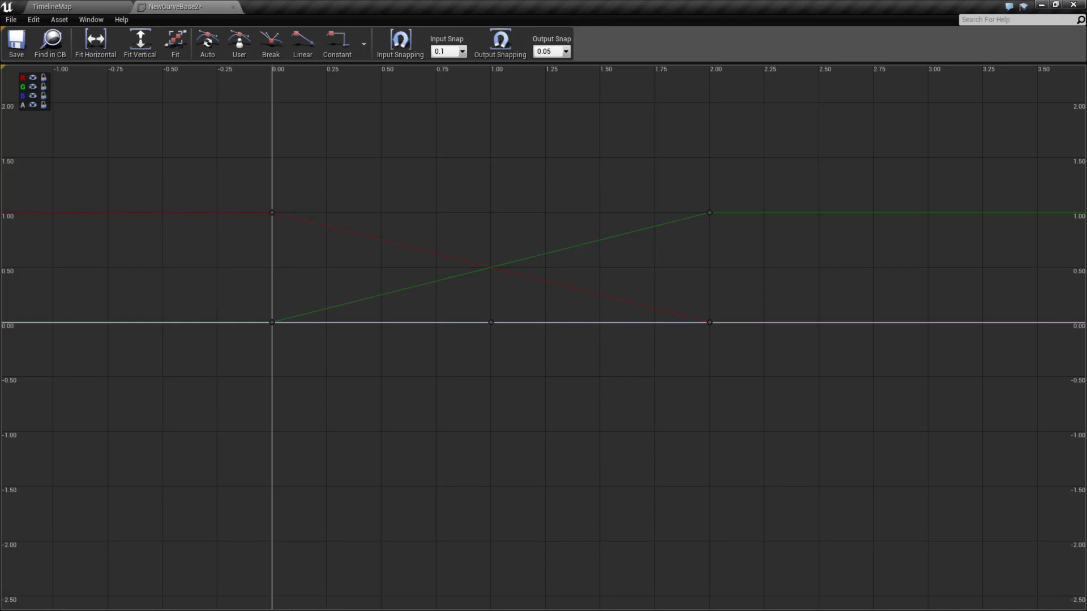
Browse the Window menu, then re-enable Show Gradient from the curve display actions
left_click(92, 19)
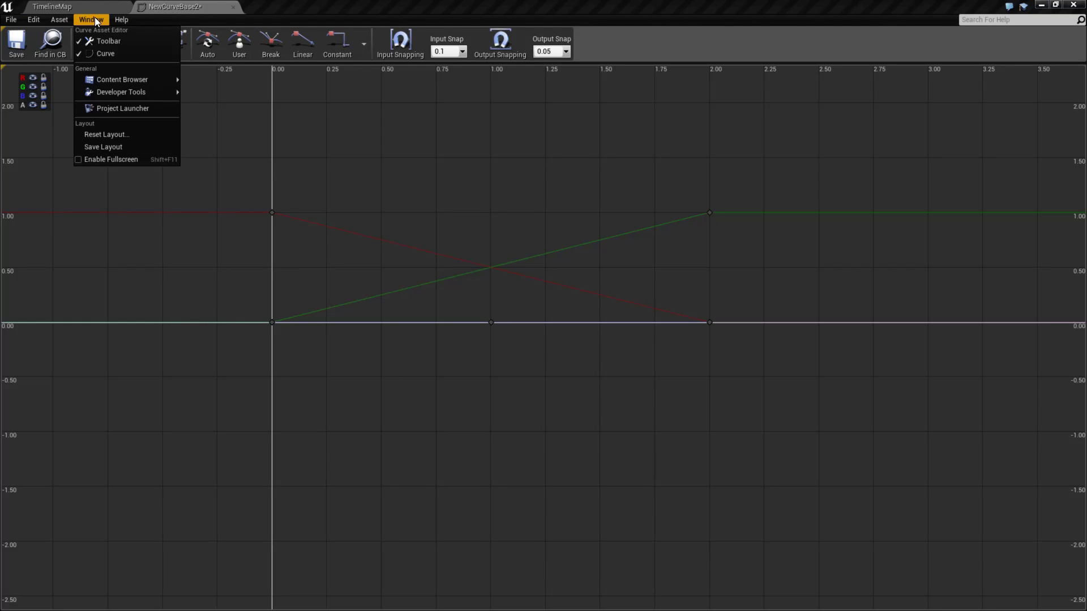
mouse_move(127, 92)
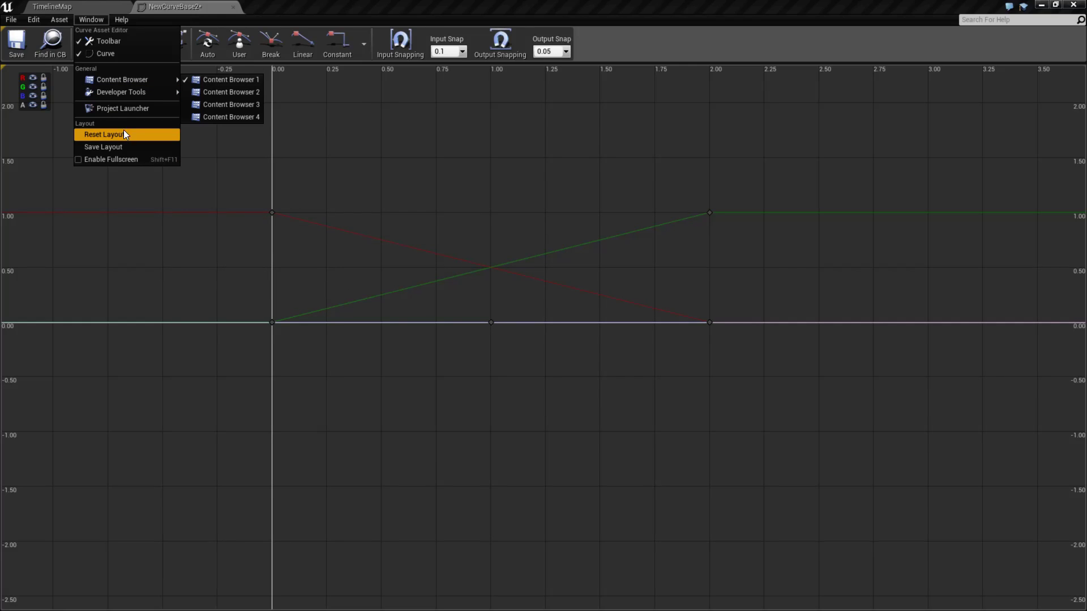
mouse_move(29, 21)
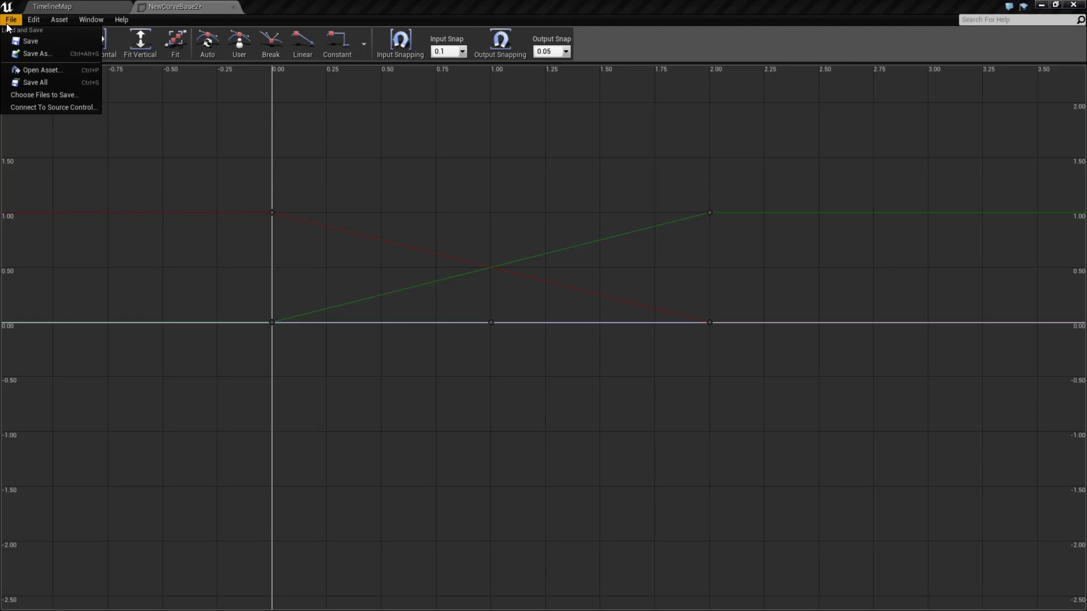
right_click(388, 608)
left_click(388, 610)
right_click(388, 610)
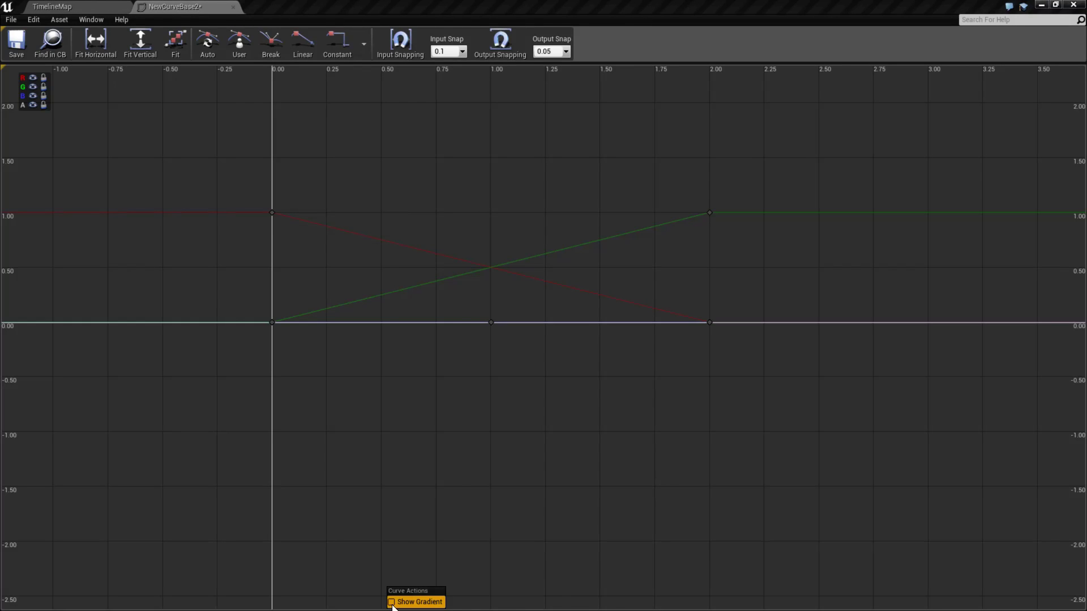
left_click(404, 602)
Add two opacity stops and set the first to time 0, opacity 1.0
left_click(354, 607)
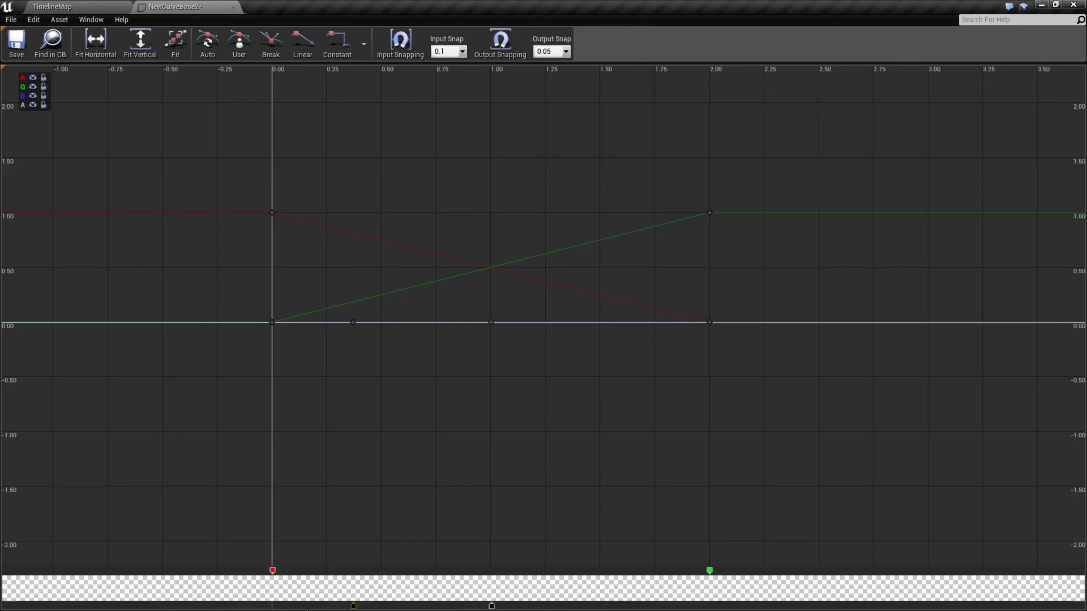
left_click(663, 607)
left_click_drag(353, 607, 334, 607)
right_click(334, 607)
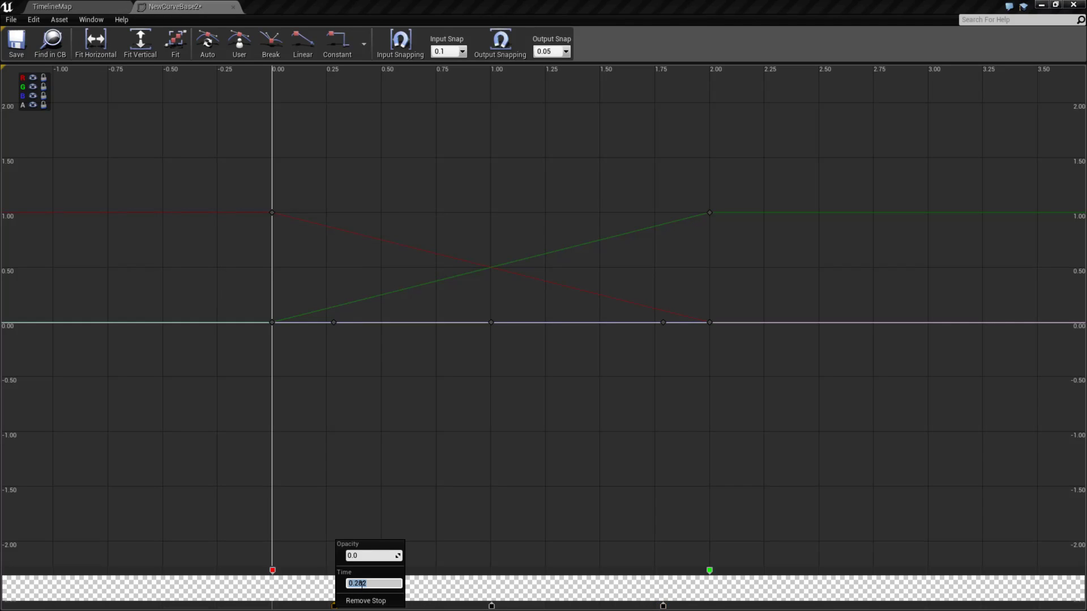
type("0")
left_click(366, 556)
type("1.0")
key("Return")
Set the second opacity stop to time 2 with opacity 1.0
right_click(663, 606)
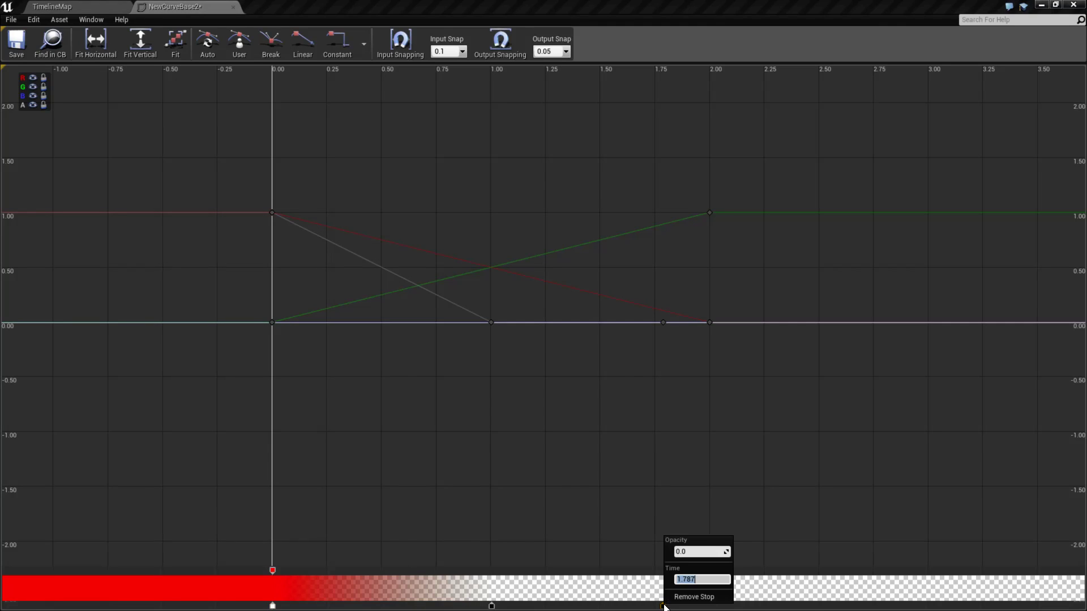
left_click(692, 557)
type("1.0")
left_click(706, 575)
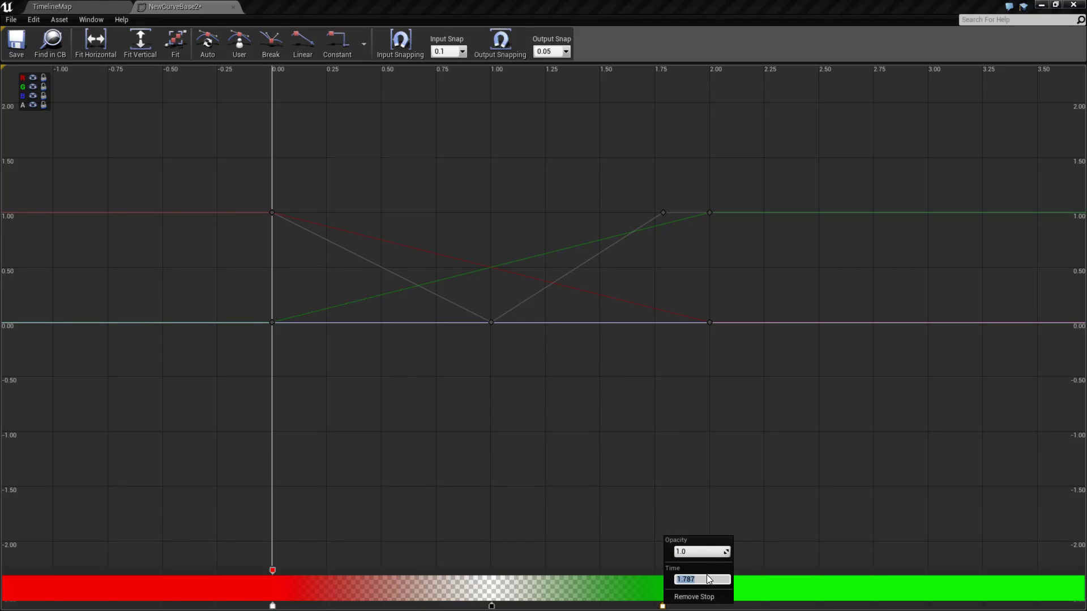
type("2")
key("Return")
left_click(617, 502)
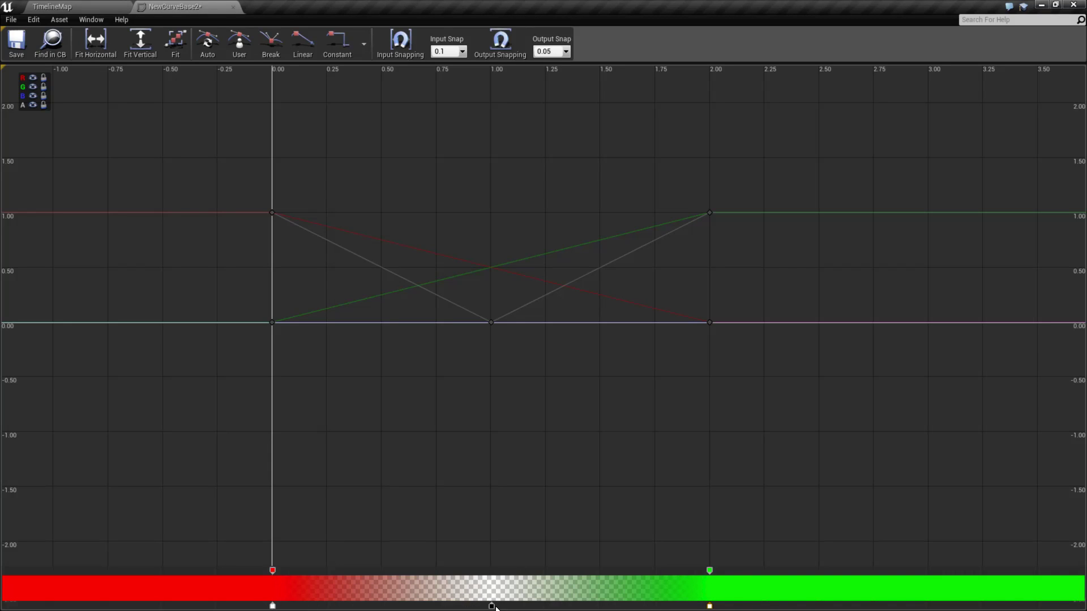
Unlock the alpha curve and set its middle key to time 1, value 0
right_click_drag(558, 471, 595, 505)
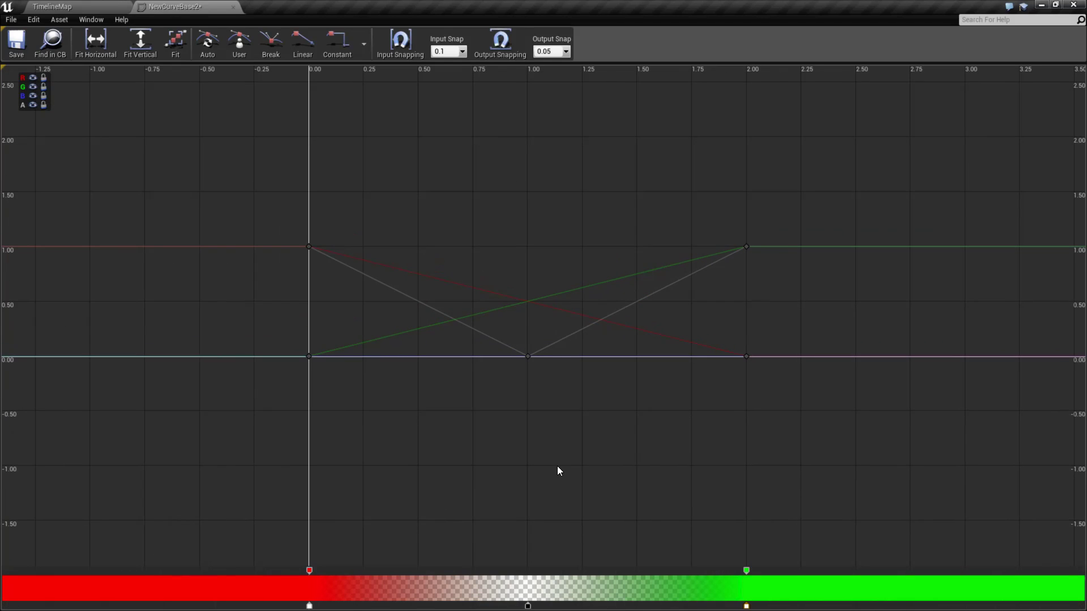
right_click_drag(607, 440, 557, 357)
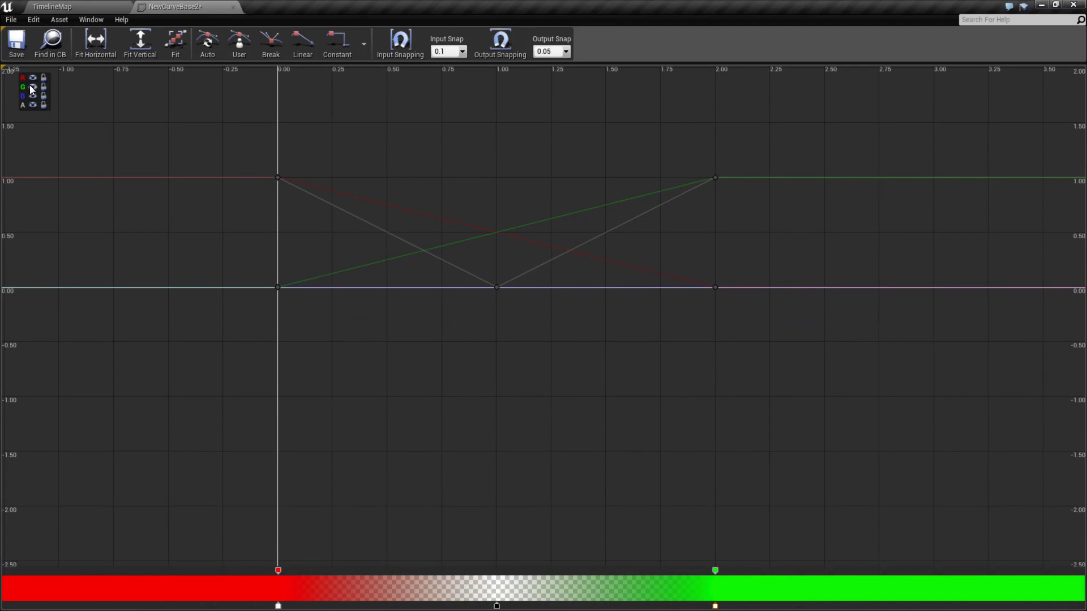
left_click(44, 105)
left_click(496, 287)
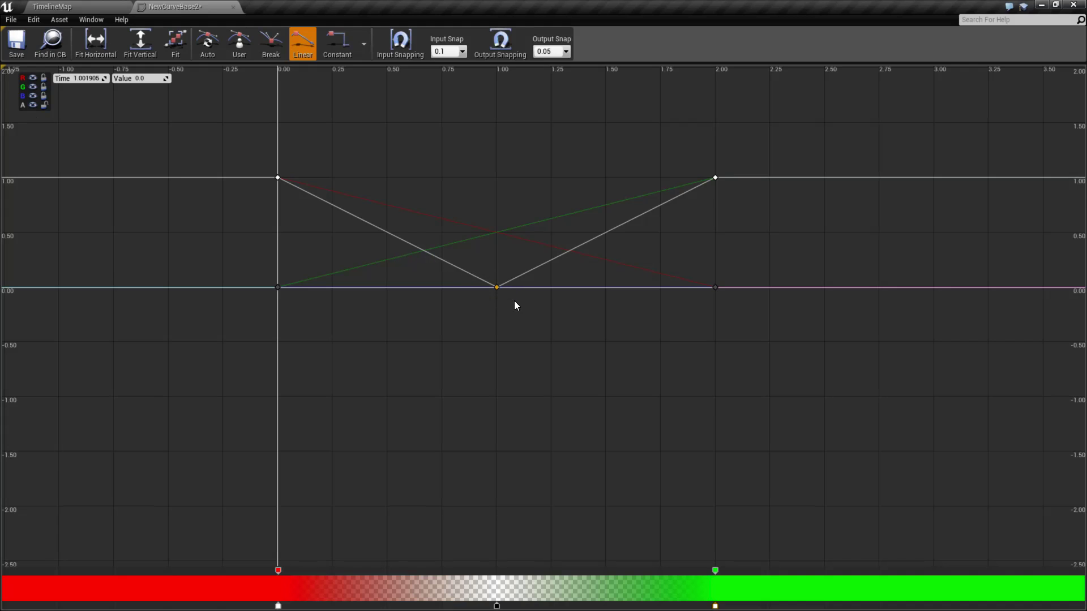
mouse_move(497, 287)
left_mouse_down()
mouse_move(495, 133)
mouse_move(502, 243)
mouse_move(500, 228)
mouse_move(476, 264)
mouse_move(495, 216)
mouse_move(497, 287)
left_mouse_up()
left_click(106, 79)
type("1")
key("Tab")
type("0")
key("Return")
Save the NewCurveBase2 colour curve and close its editor
left_click_drag(248, 142, 766, 344)
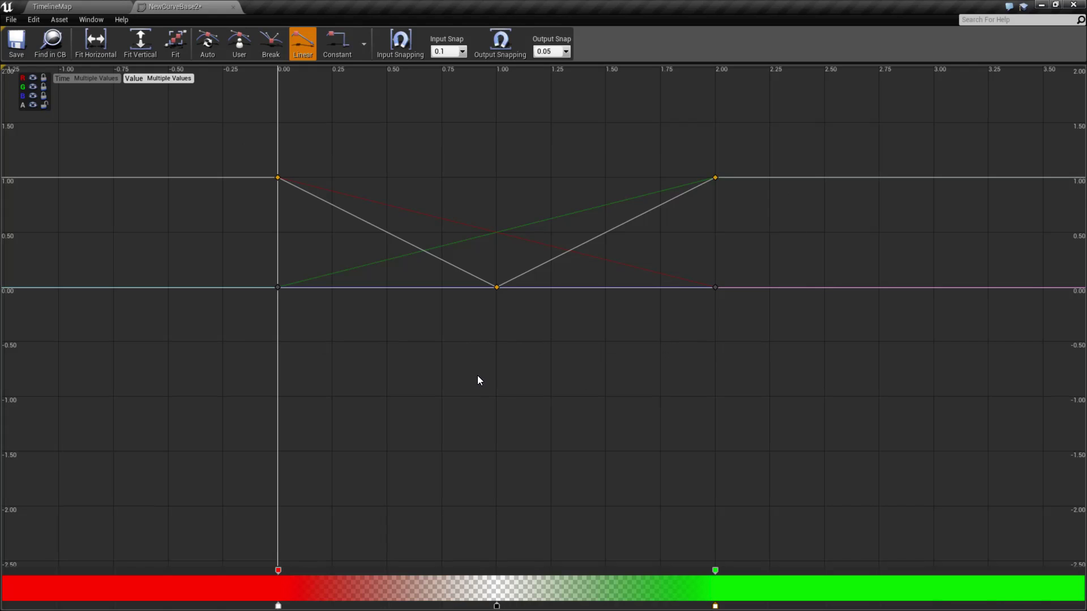
mouse_move(477, 374)
right_mouse_down()
mouse_move(516, 430)
mouse_move(572, 405)
mouse_move(486, 378)
right_mouse_up()
scroll(510, 340, "down", 2)
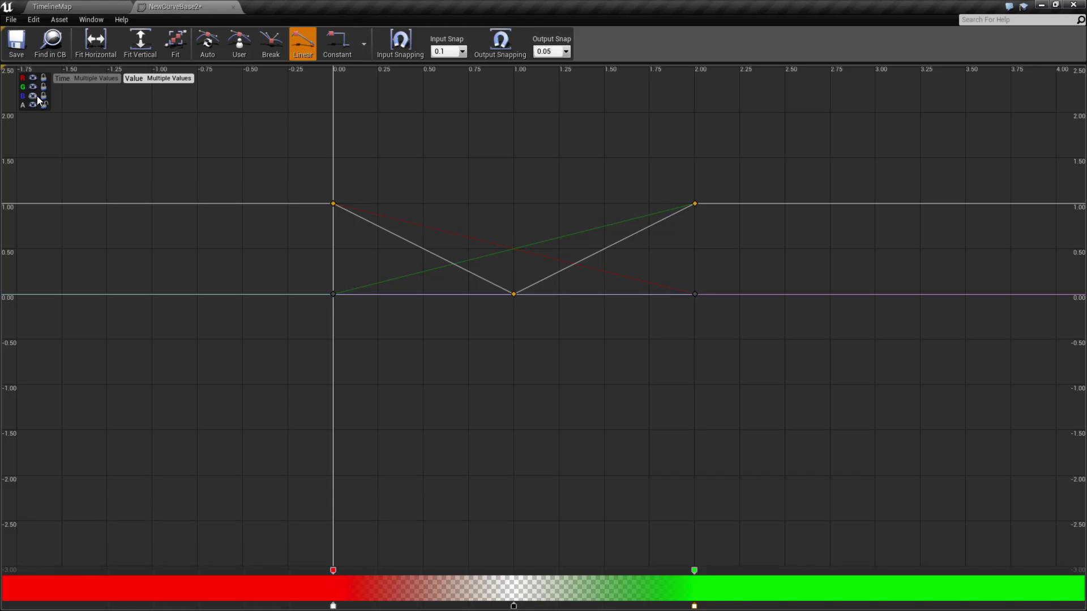
left_click(17, 42)
left_click(233, 6)
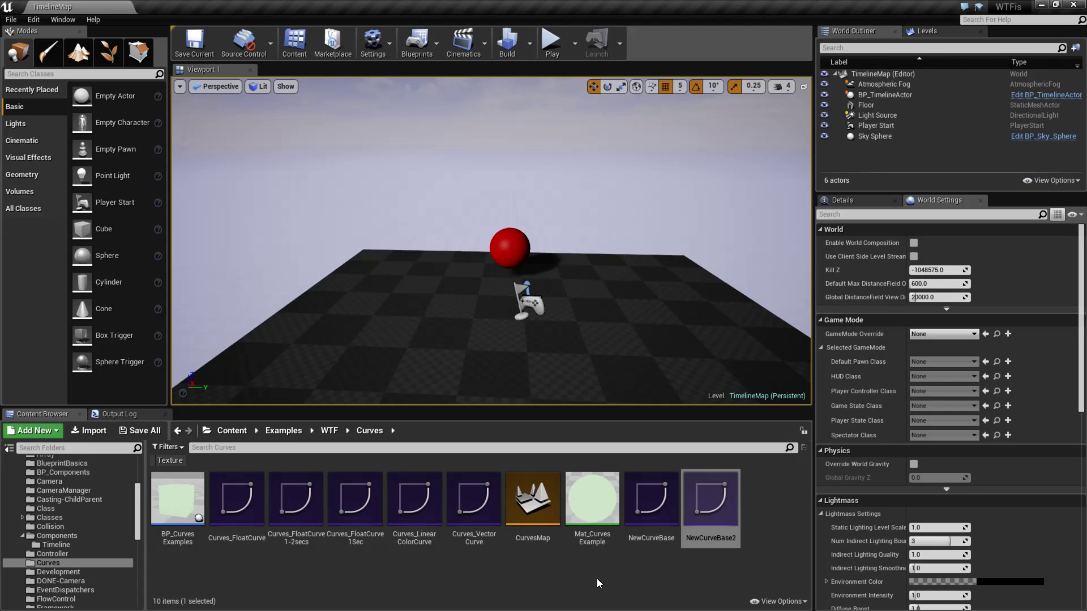
Create a CurveVector asset named NewCurveBase3 in the Curves folder
right_click(545, 562)
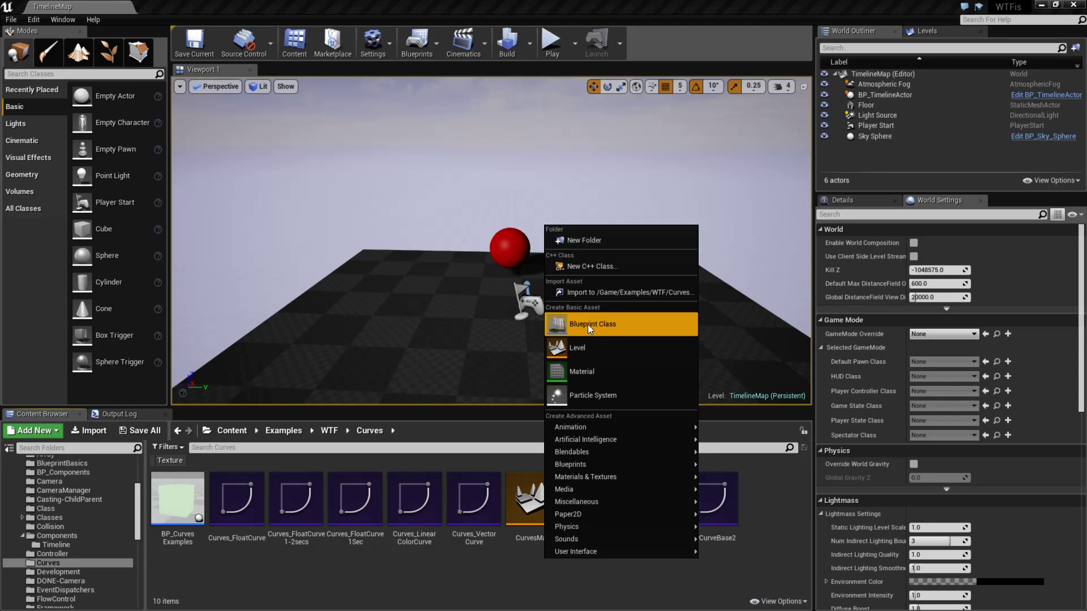
mouse_move(604, 504)
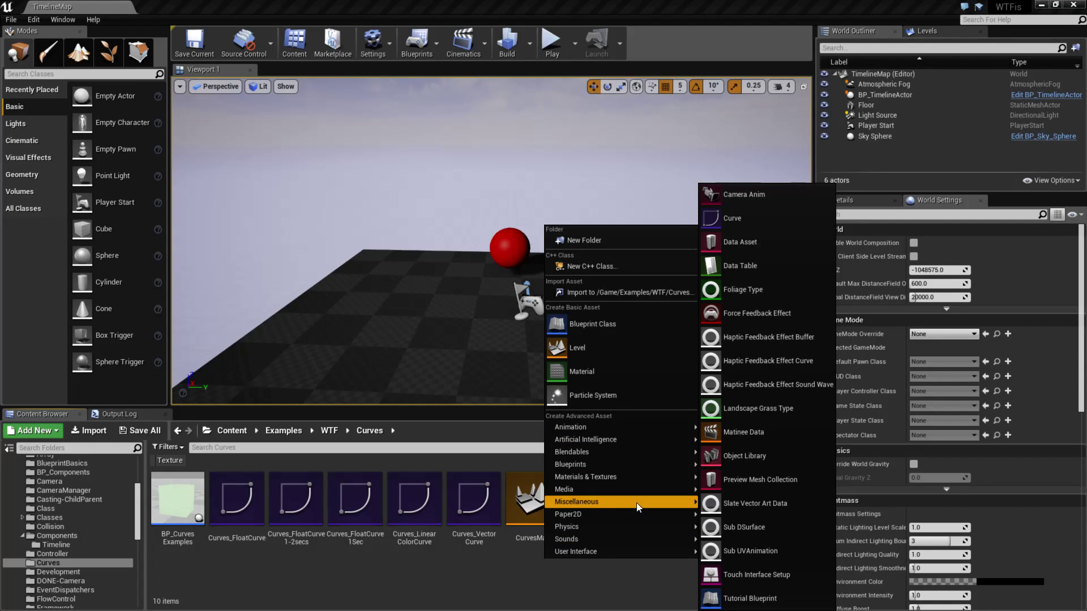
left_click(730, 219)
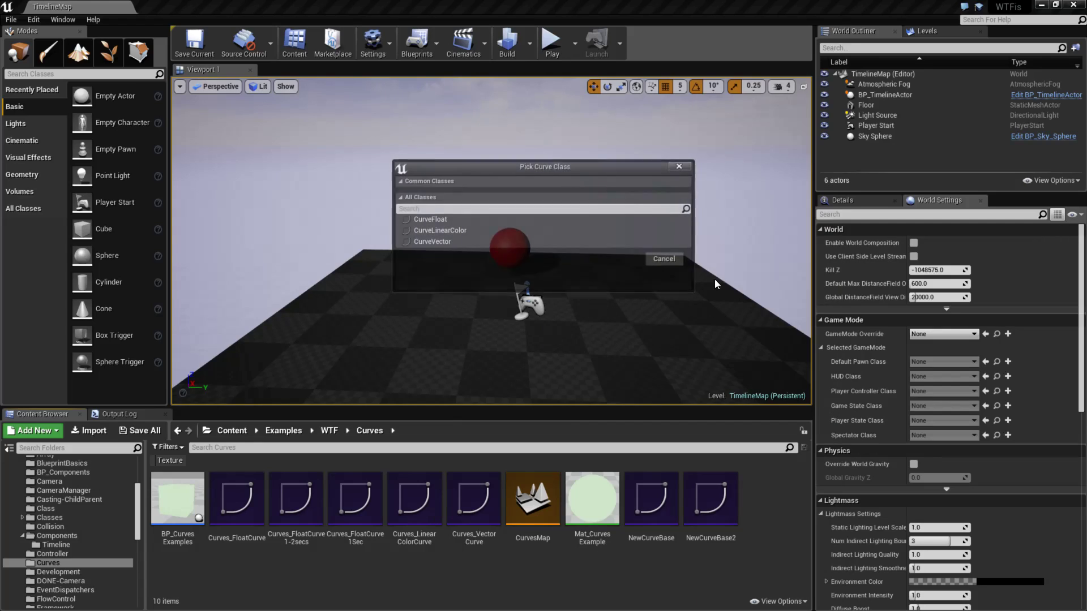
left_click(433, 242)
left_click(608, 260)
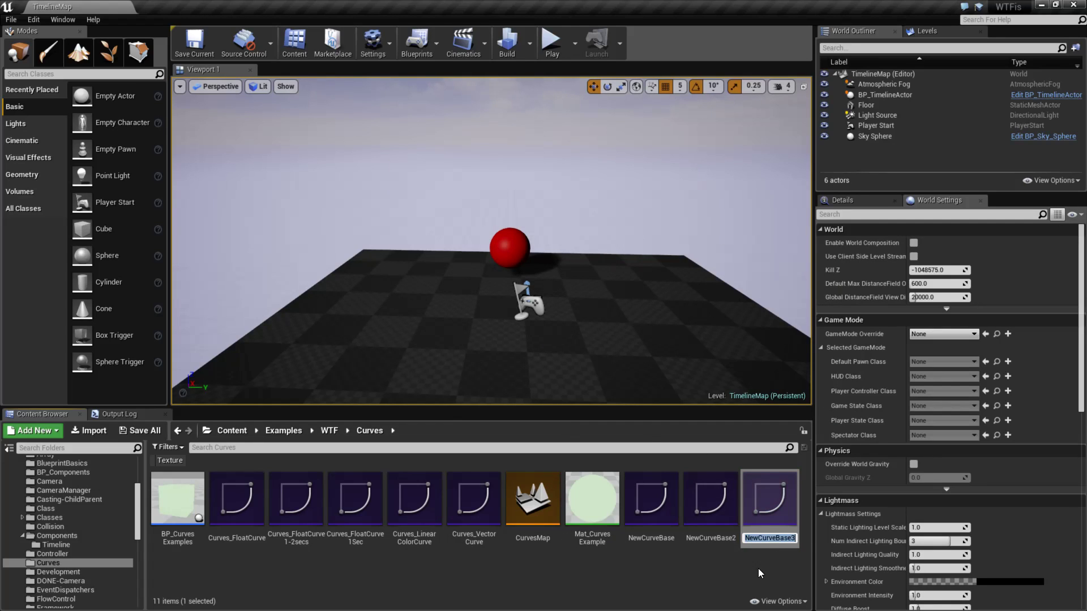
key("Return")
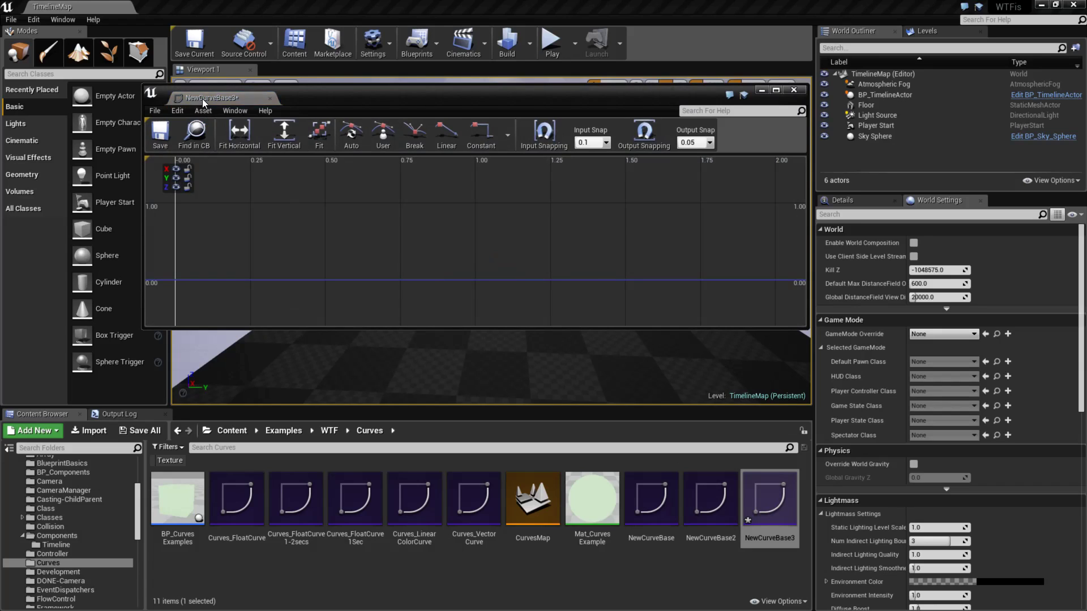
left_click_drag(202, 98, 186, 6)
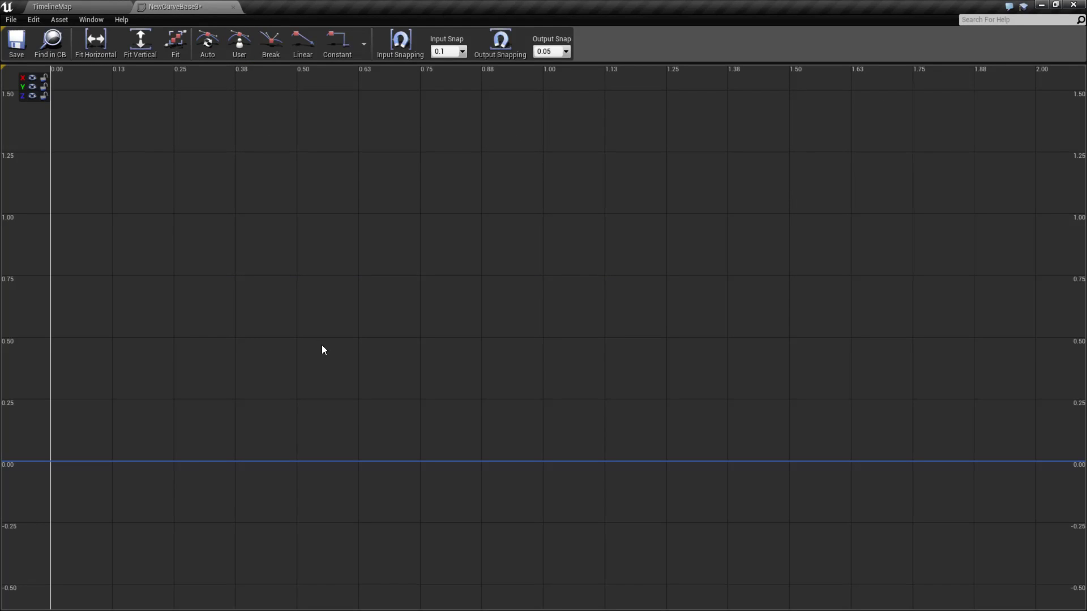
scroll(400, 522, "down", 2)
scroll(405, 526, "up", 1)
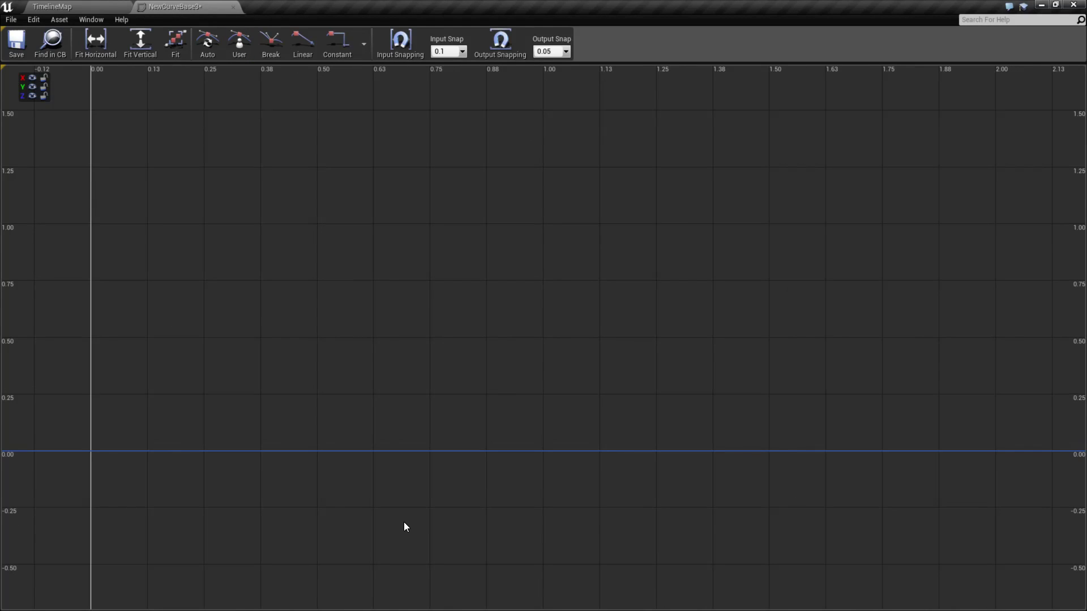
right_click(330, 525)
key("Escape")
right_click_drag(325, 400, 507, 383)
right_click(346, 362)
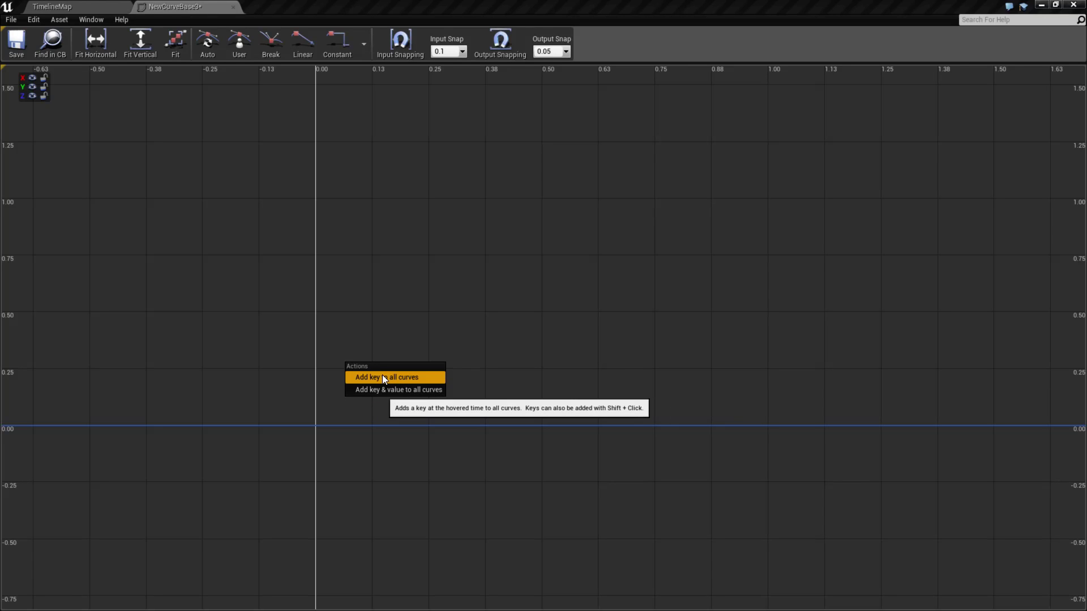
left_click(500, 369)
right_click(490, 426)
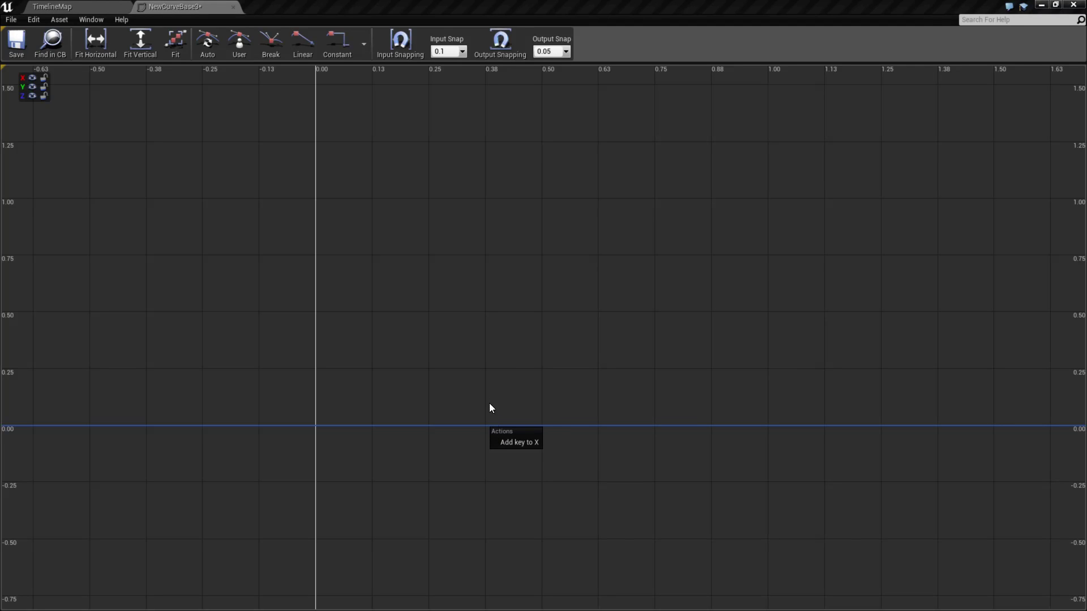
left_click(367, 416)
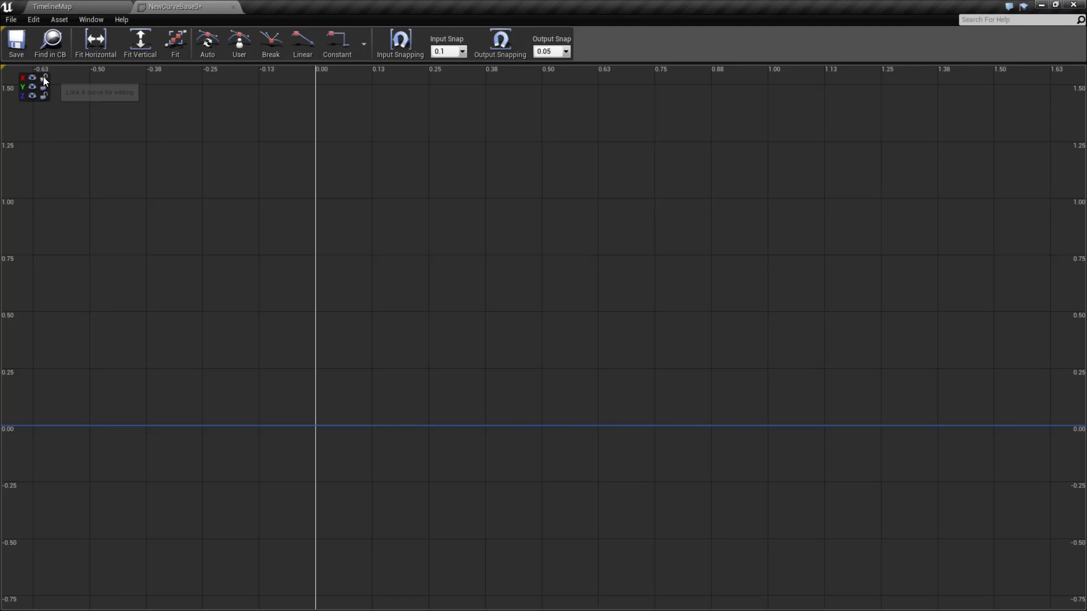
right_click(350, 430)
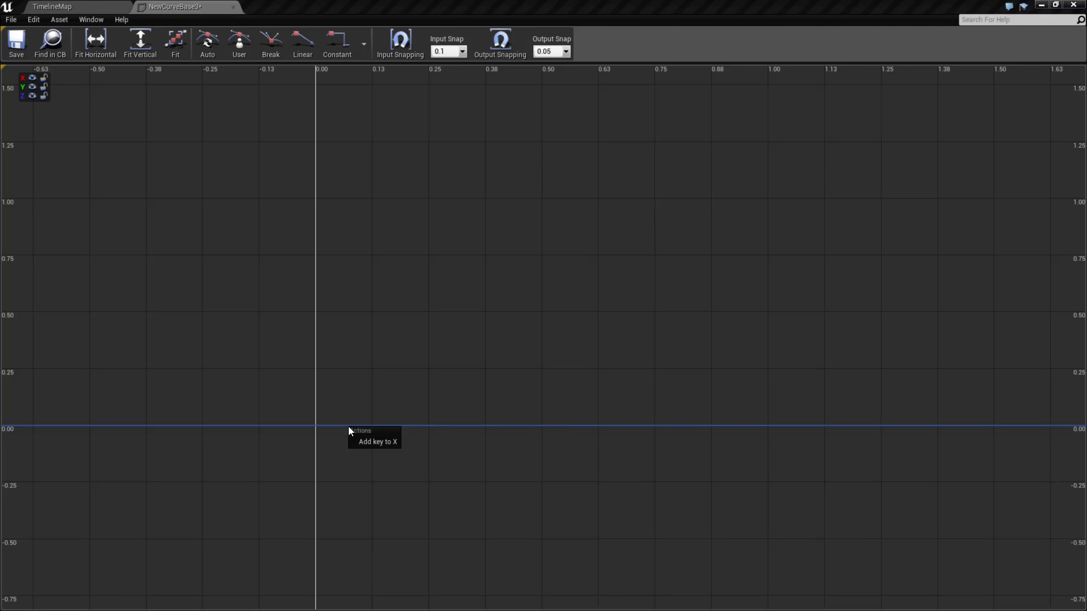
left_click(434, 430)
right_click(436, 426)
left_click(588, 426)
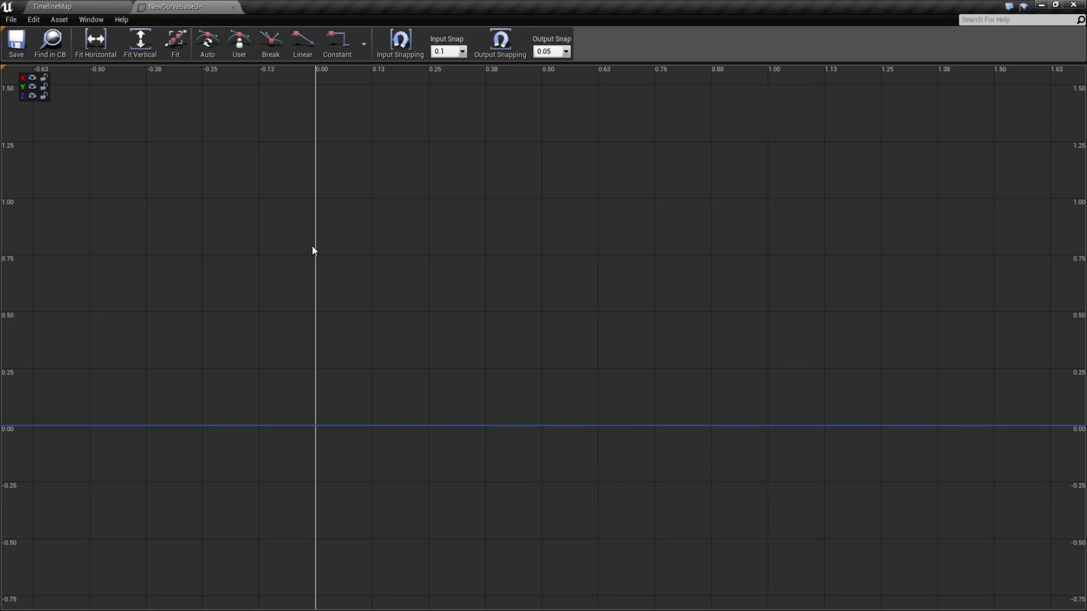
left_click(43, 88)
left_click(45, 95)
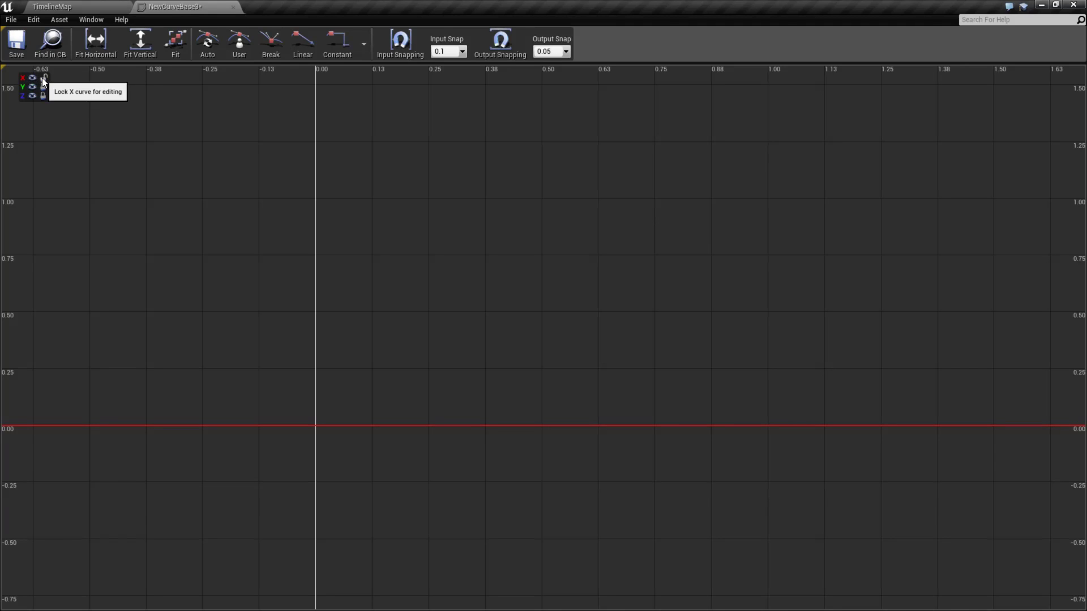
right_click(452, 428)
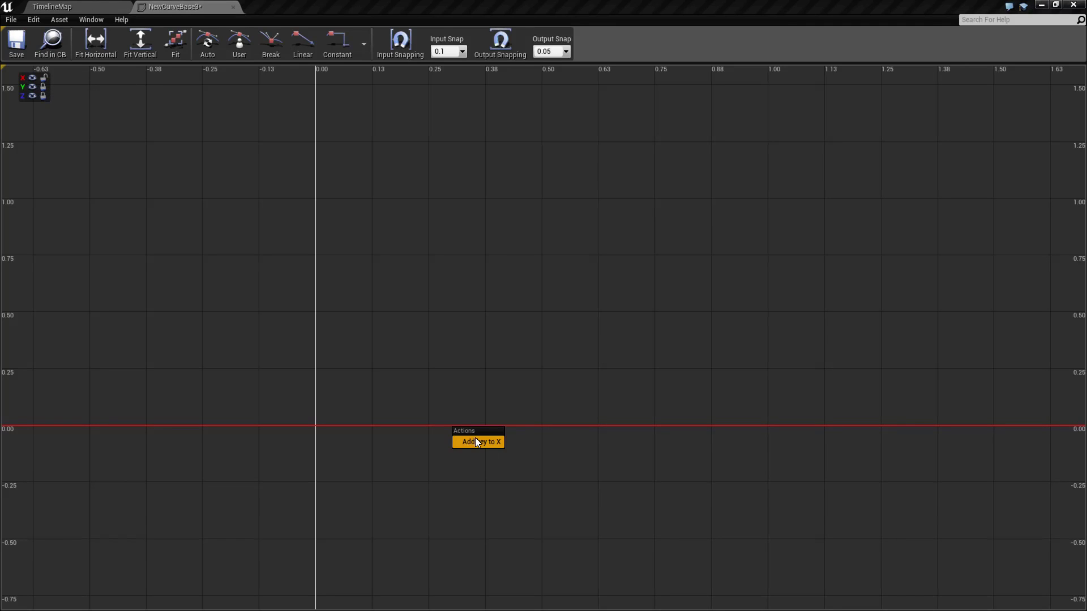
left_click(43, 82)
left_click(43, 82)
left_click(43, 86)
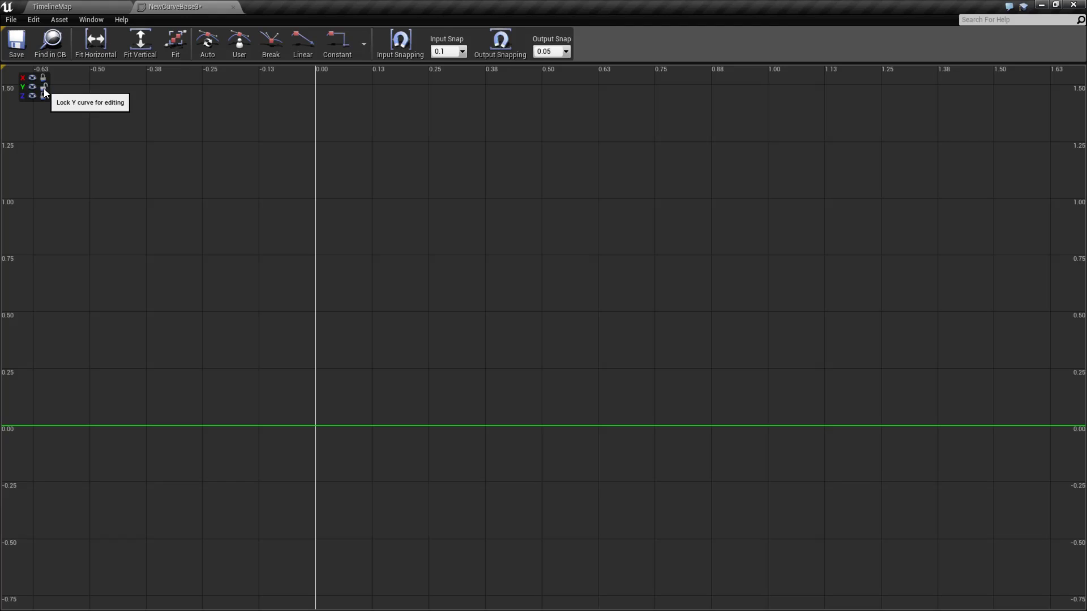
right_click(464, 428)
right_click(456, 288)
left_click(406, 255)
right_click(420, 221)
right_click(587, 273)
right_click(749, 262)
right_click(488, 182)
right_click(455, 333)
left_click_drag(738, 340, 665, 306)
right_click(483, 245)
left_click(487, 297)
right_click(573, 303)
left_click(627, 358)
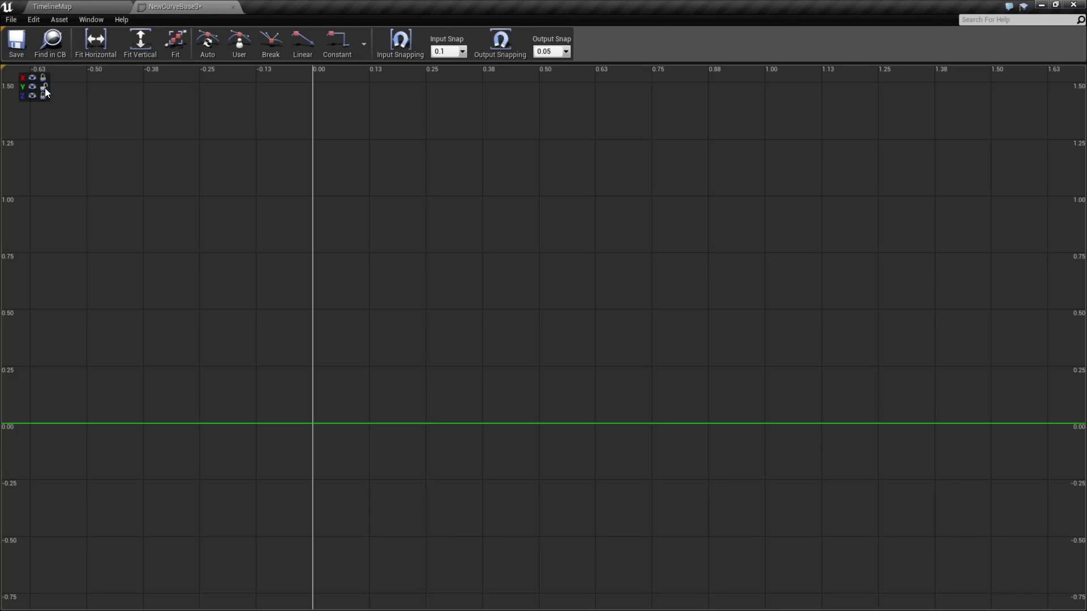
Add a key at about time 0.21, value 0, to all curves
right_click(411, 277)
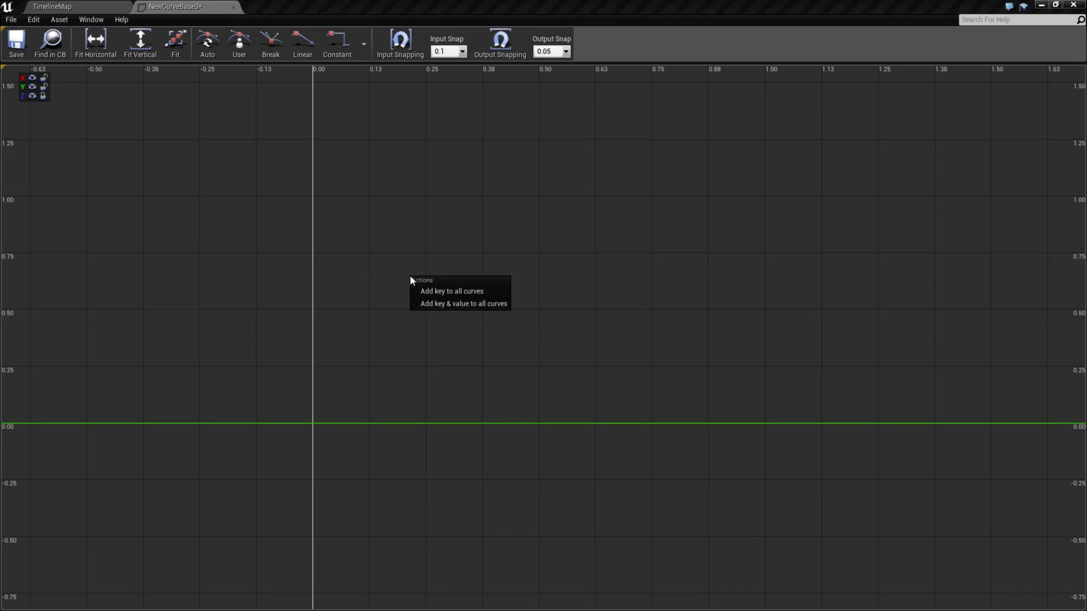
left_click(460, 292)
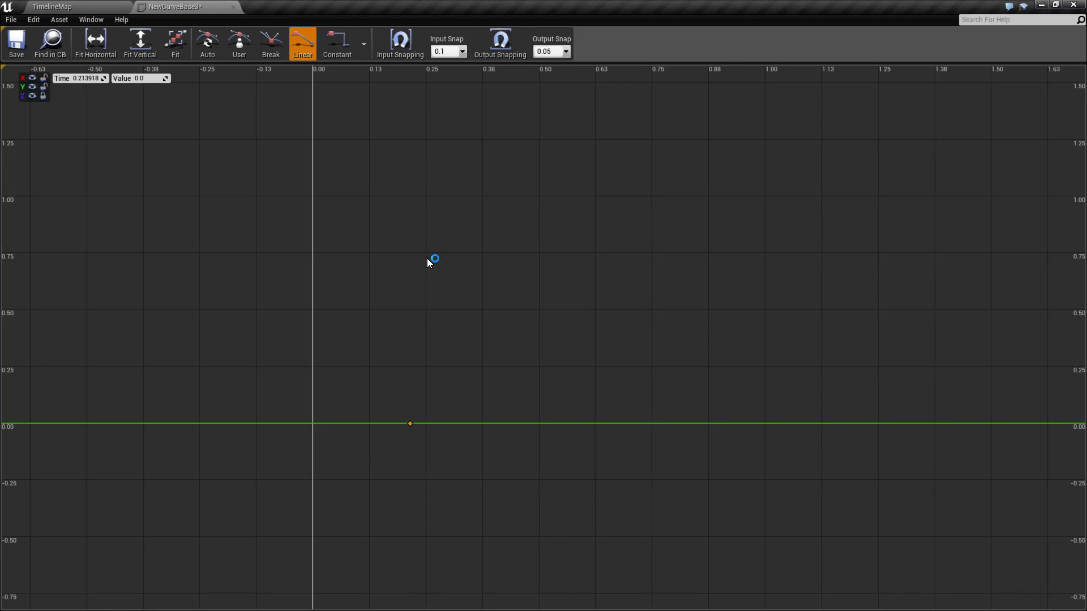
left_click_drag(436, 458, 435, 456)
left_click(403, 412)
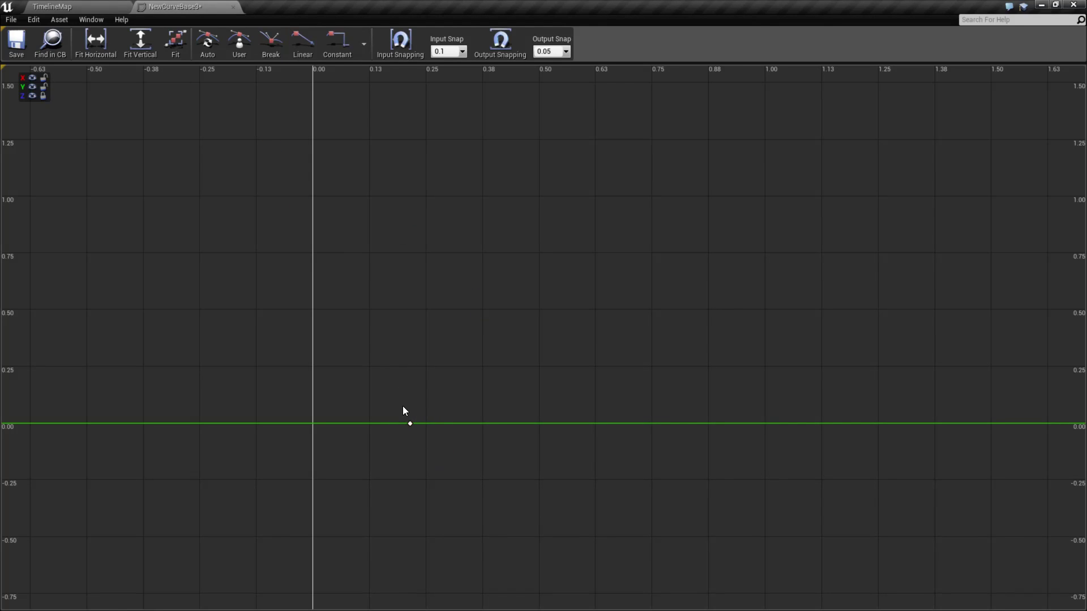
left_click(410, 423)
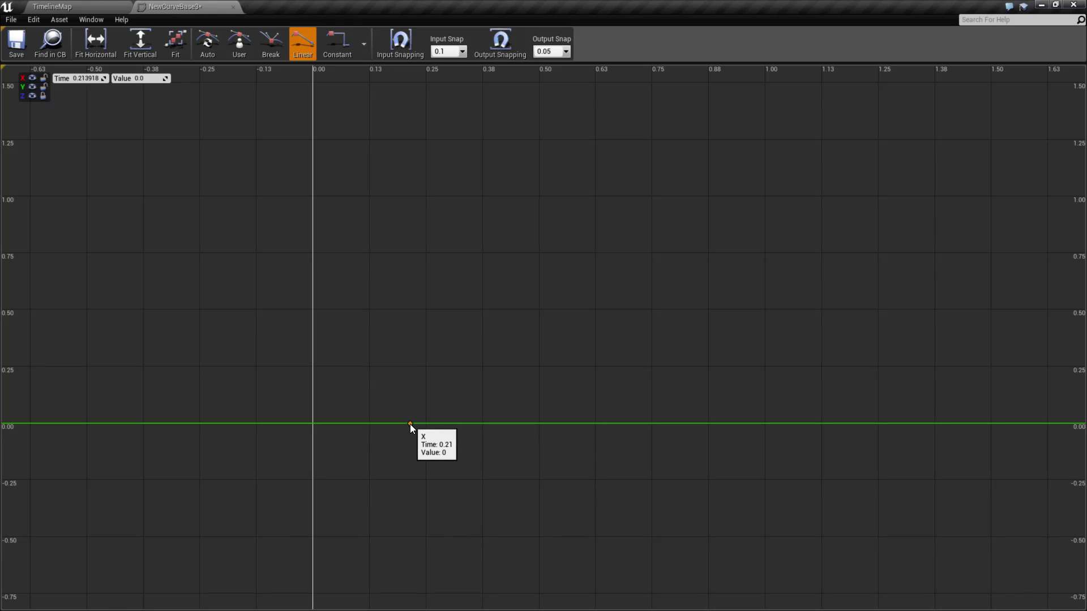
Toggle the X, Y and Z curve locks to inspect the new key
left_click(43, 86)
left_click(42, 77)
left_click(42, 95)
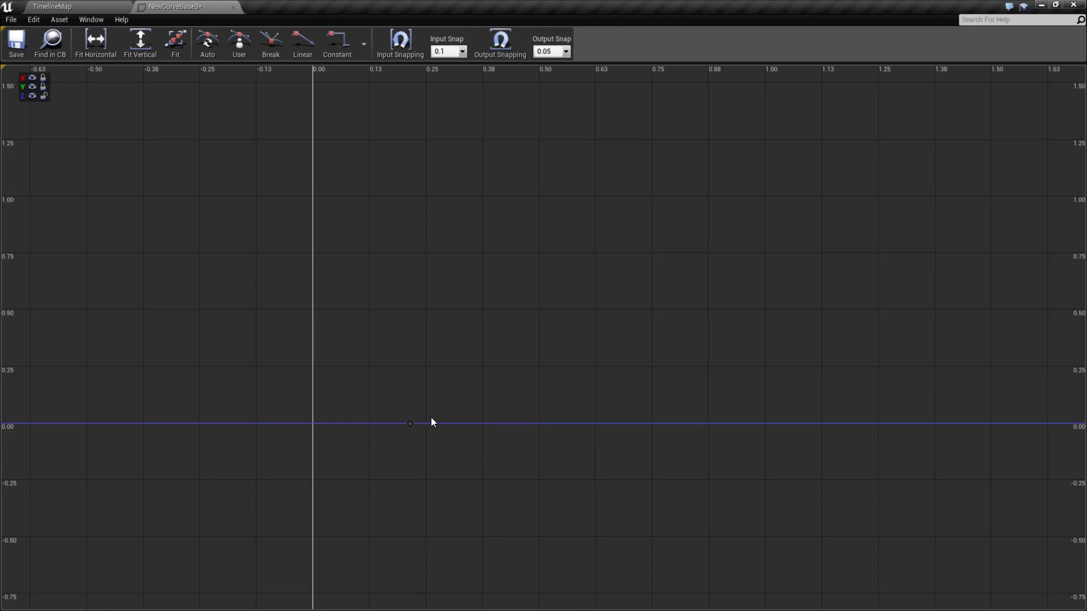
left_click(43, 96)
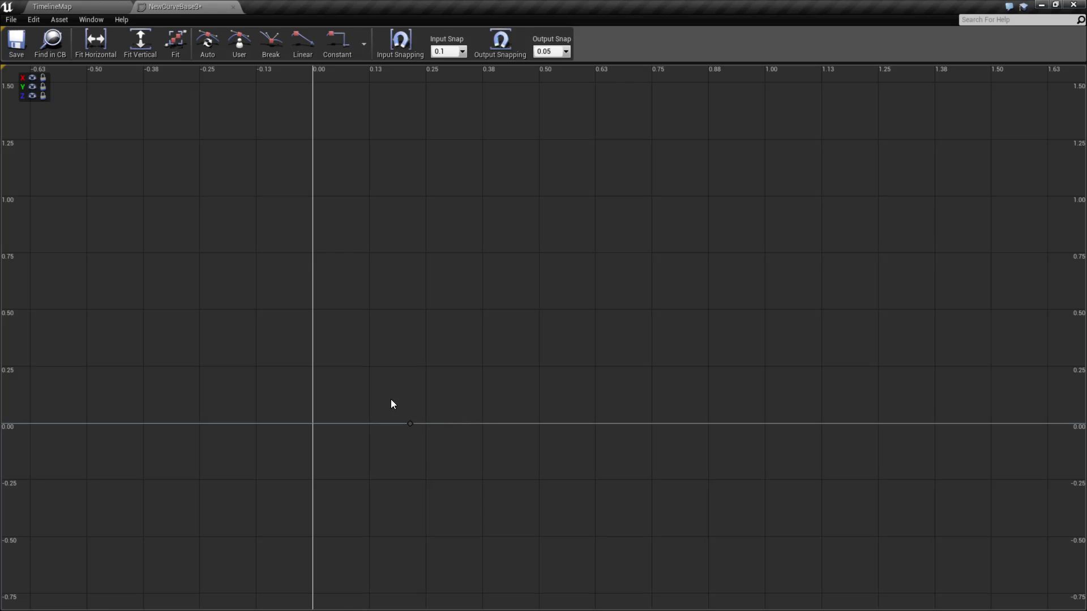
left_click(43, 96)
left_click_drag(366, 369, 454, 460)
left_click(43, 95)
left_click(44, 96)
left_click(43, 86)
right_click(550, 271)
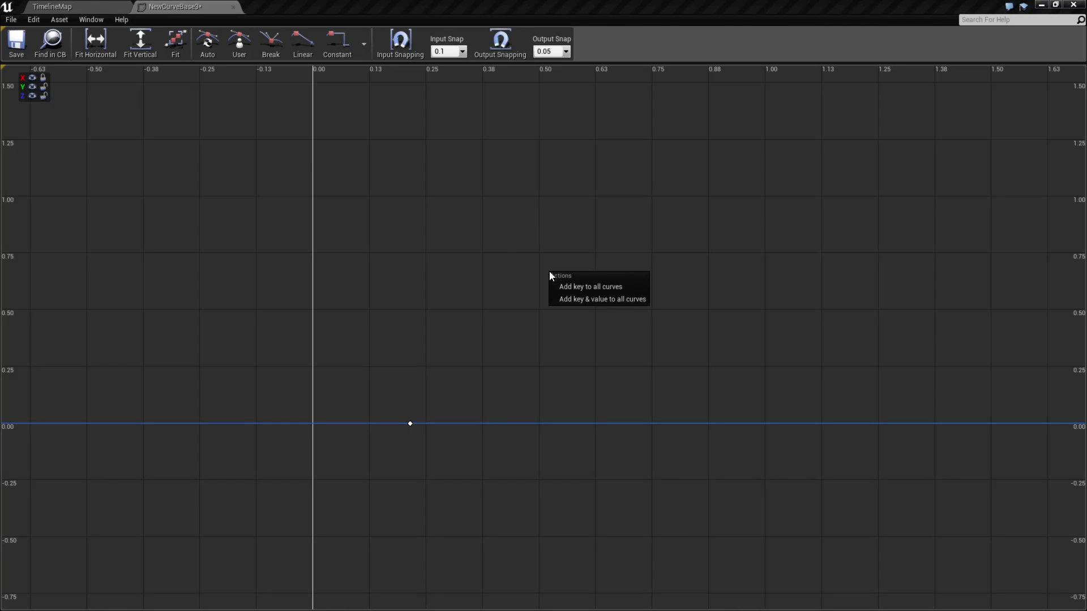
left_click(613, 287)
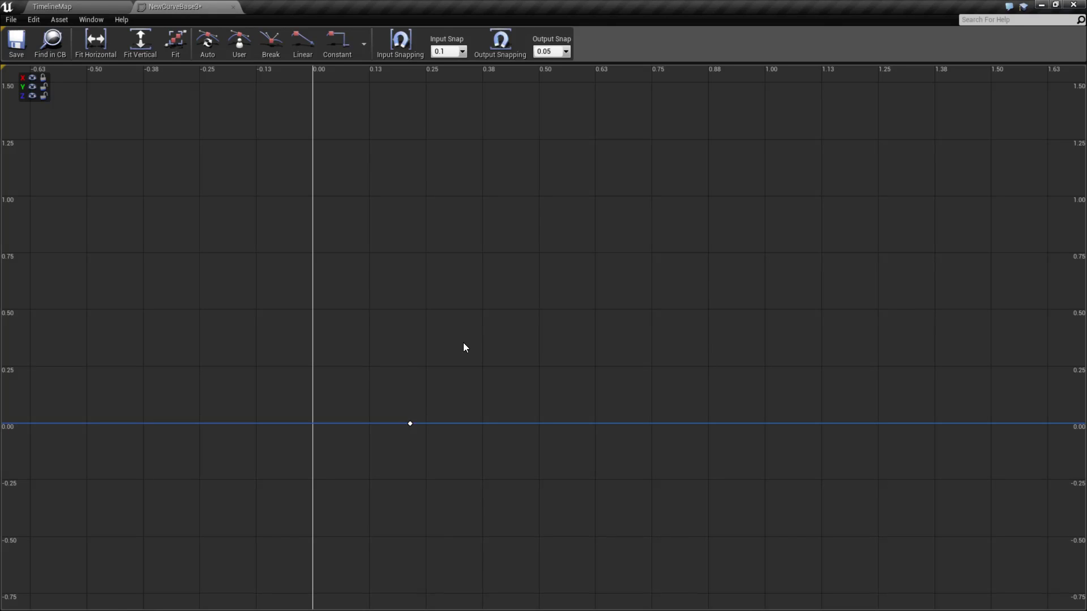
Unlock X, Y and Z in turn and select each curve's key at 0.21
left_click(42, 95)
left_click(43, 86)
left_click(43, 77)
left_click_drag(396, 401, 448, 461)
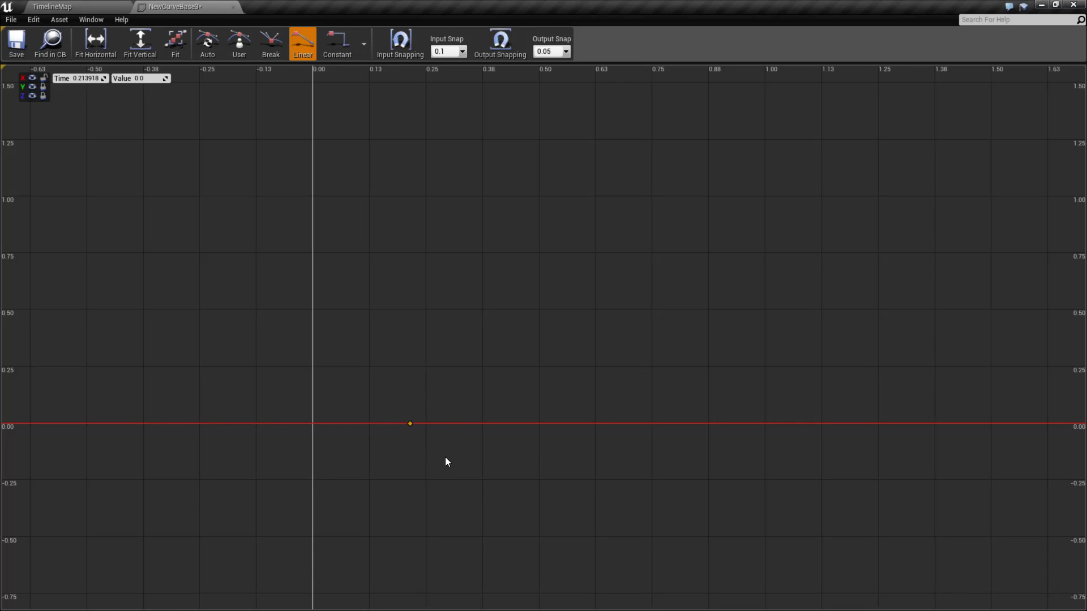
left_click(43, 77)
left_click(43, 86)
left_click_drag(393, 344, 447, 498)
left_click(43, 86)
left_click(43, 95)
left_click_drag(396, 421, 459, 494)
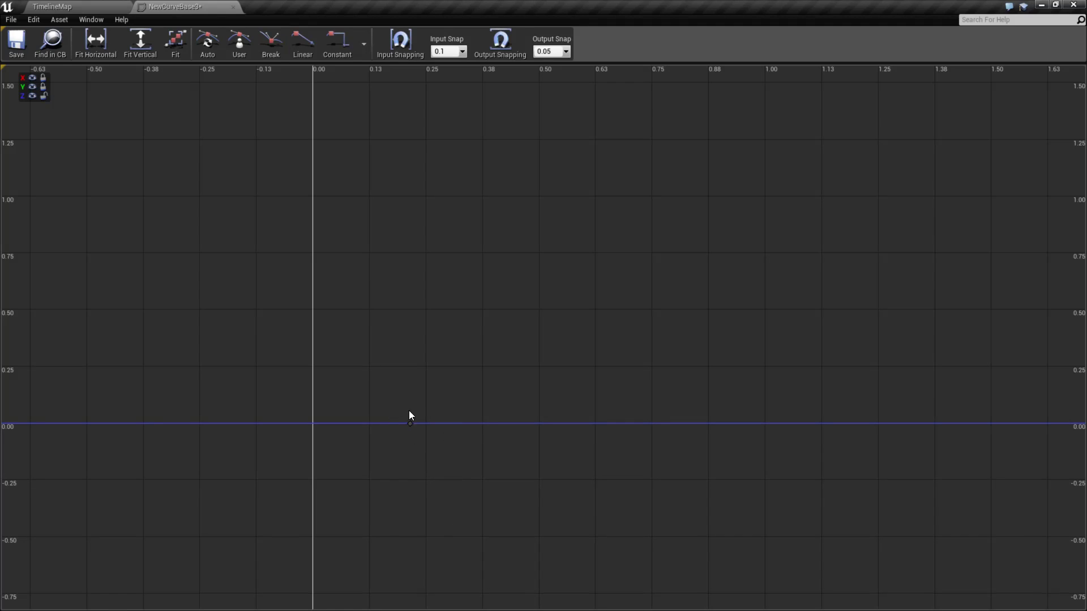
left_click(43, 86)
Add a second key to all curves near time 0.69
right_click(632, 311)
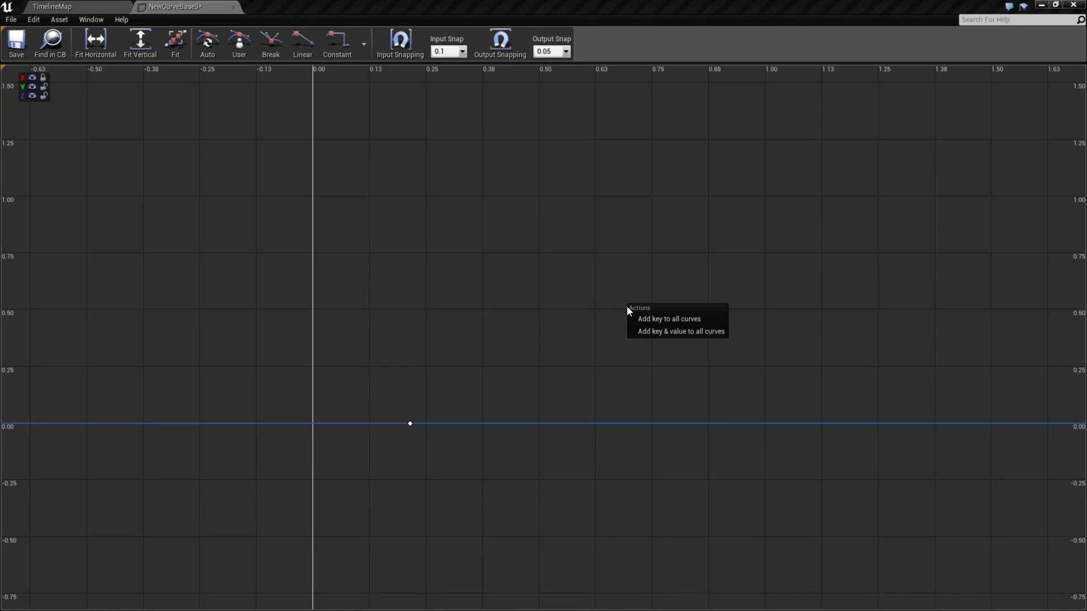
left_click(647, 317)
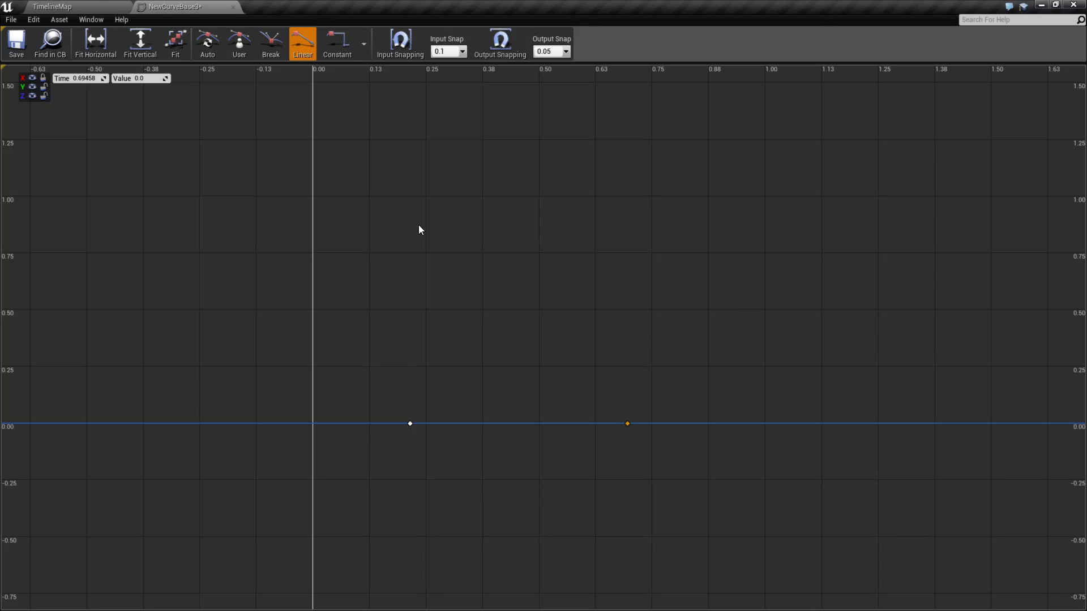
left_click(604, 402)
left_click(44, 87)
left_click(45, 97)
left_click(46, 78)
left_click_drag(594, 322, 701, 495)
left_click_drag(580, 369, 694, 495)
left_click_drag(311, 317, 448, 473)
left_click(608, 416)
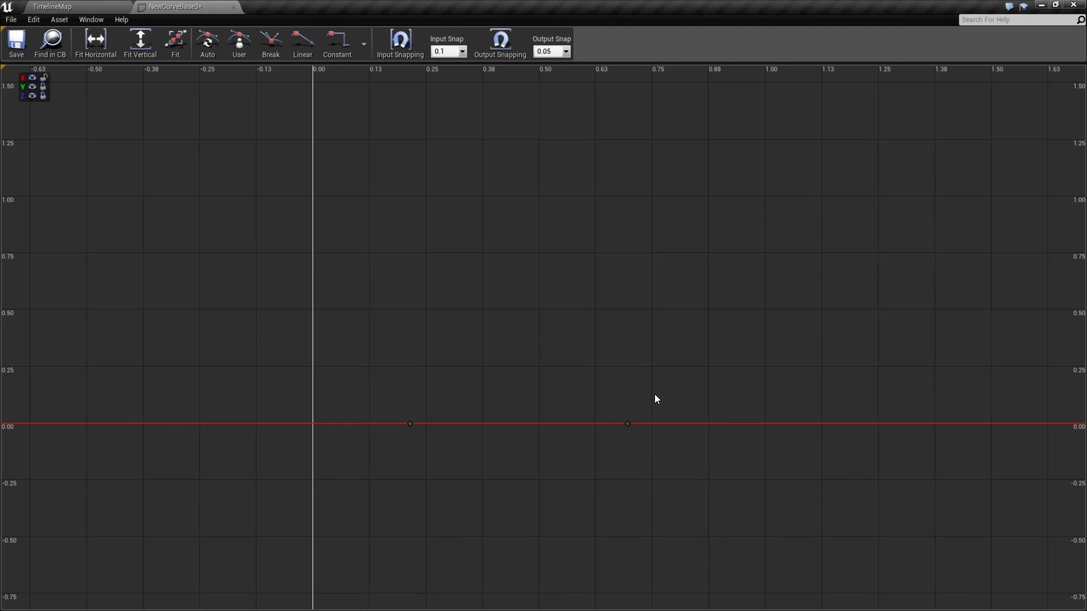
Raise the X curve's key to about 0.5
right_click(436, 236)
left_click(57, 87)
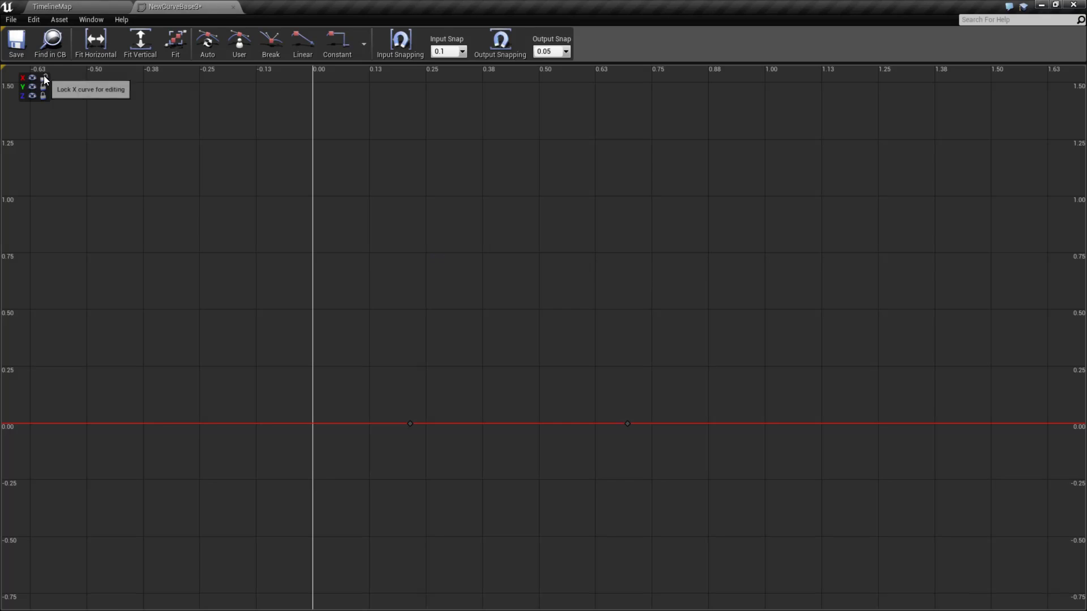
left_click(44, 78)
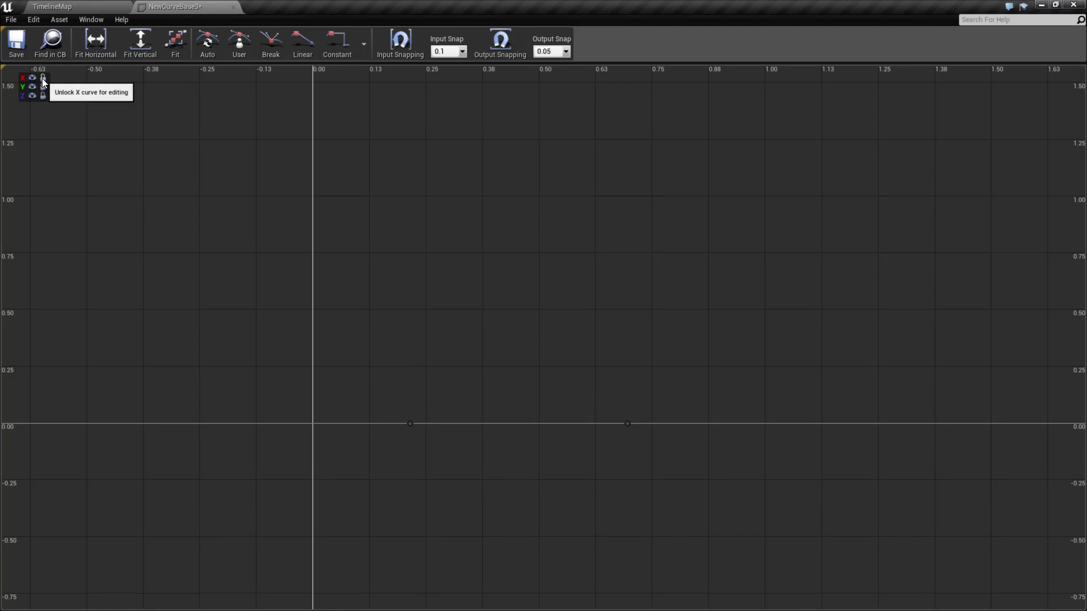
left_click(43, 96)
left_click_drag(410, 424, 389, 312)
left_click(44, 78)
Raise the Y curve's keys to about 0.28 and 0.65
left_click(44, 86)
left_click_drag(410, 424, 449, 361)
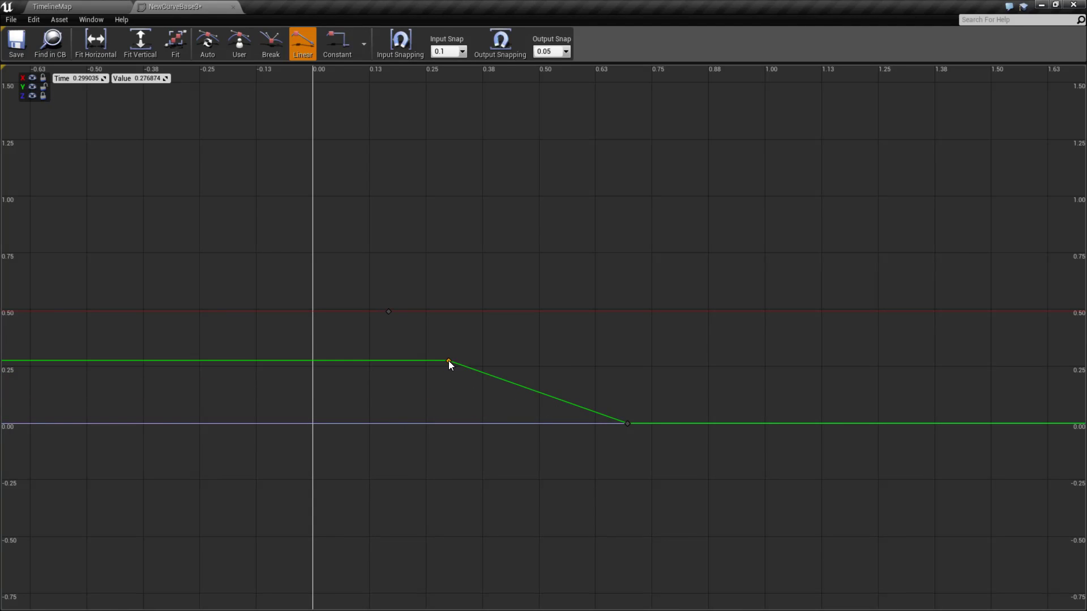
left_click(43, 87)
left_click(43, 87)
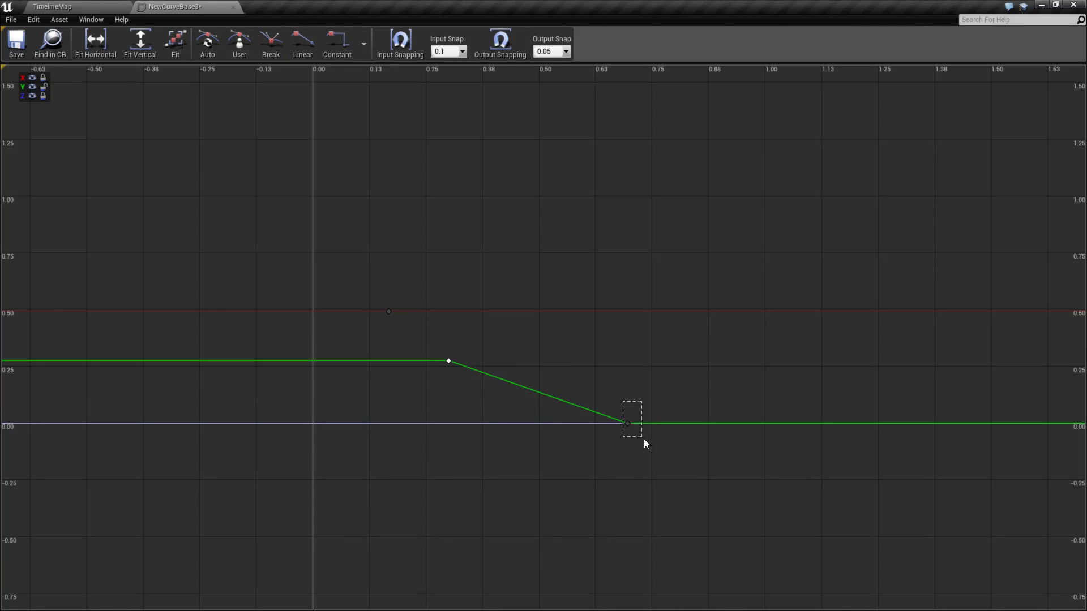
left_click_drag(644, 439, 644, 440)
left_click_drag(627, 424, 651, 277)
Shift the graph to view both Y keys, then close the NewCurveBase3 editor
right_click_drag(652, 277, 512, 392)
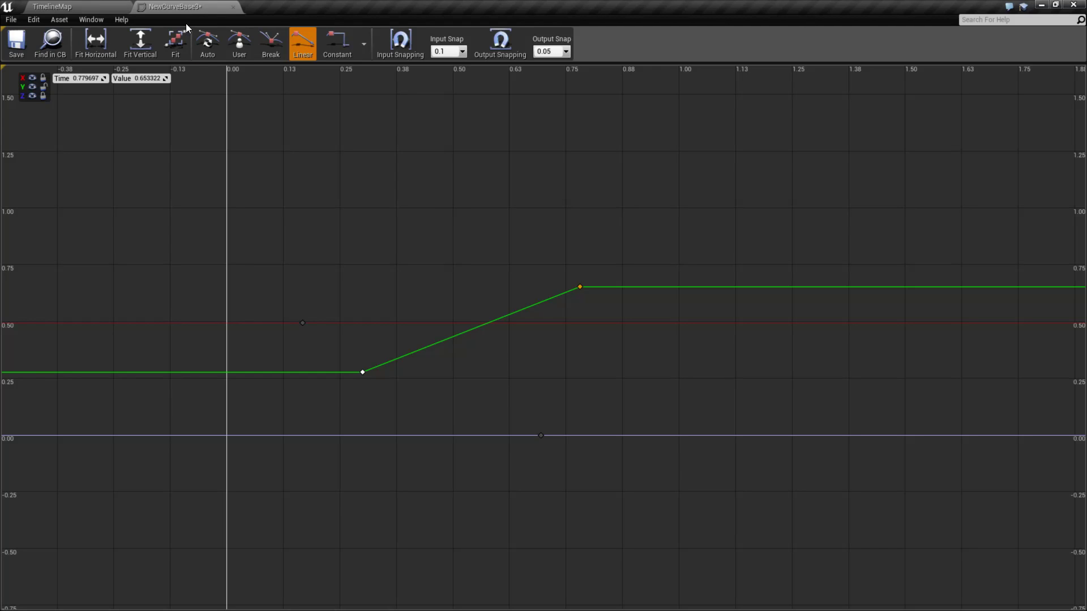
left_click(233, 6)
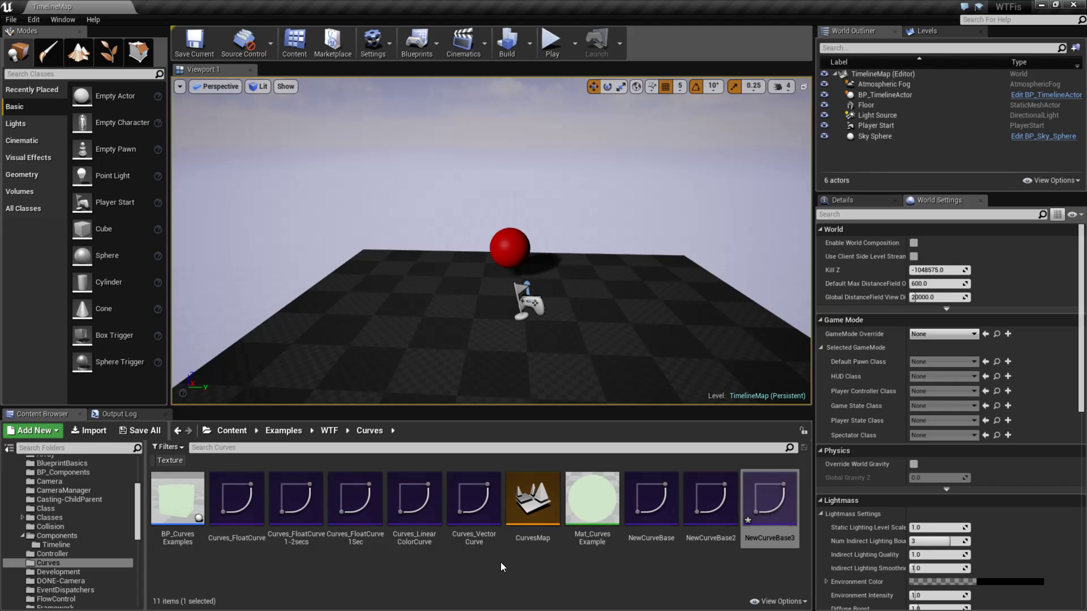
Open TimelineMap from the Timeline folder, saving changes, then open BP_TimelineActor
left_click(63, 546)
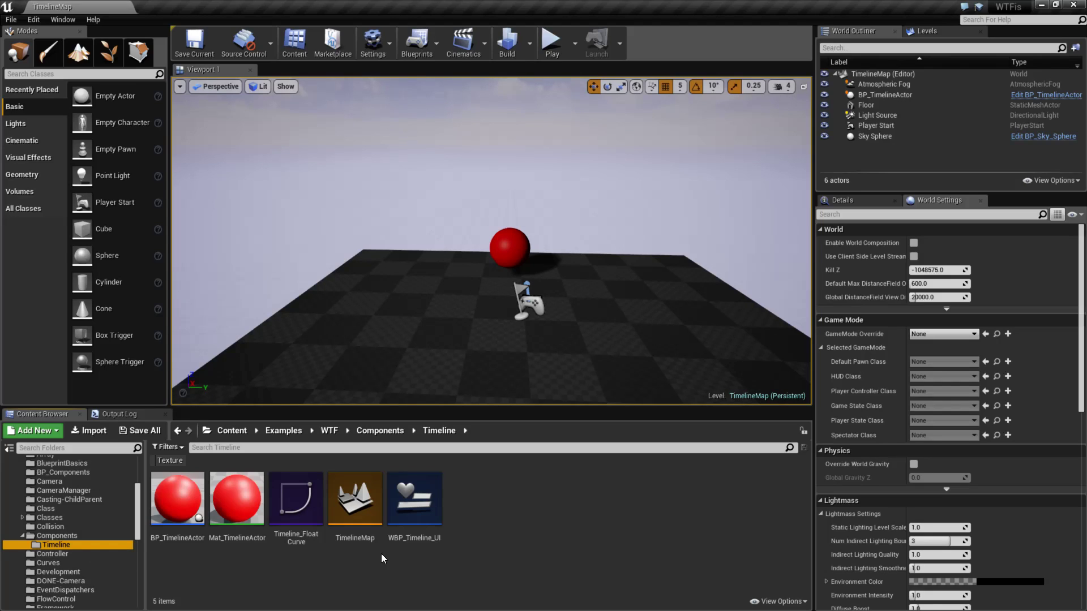
double_click(357, 498)
left_click(613, 417)
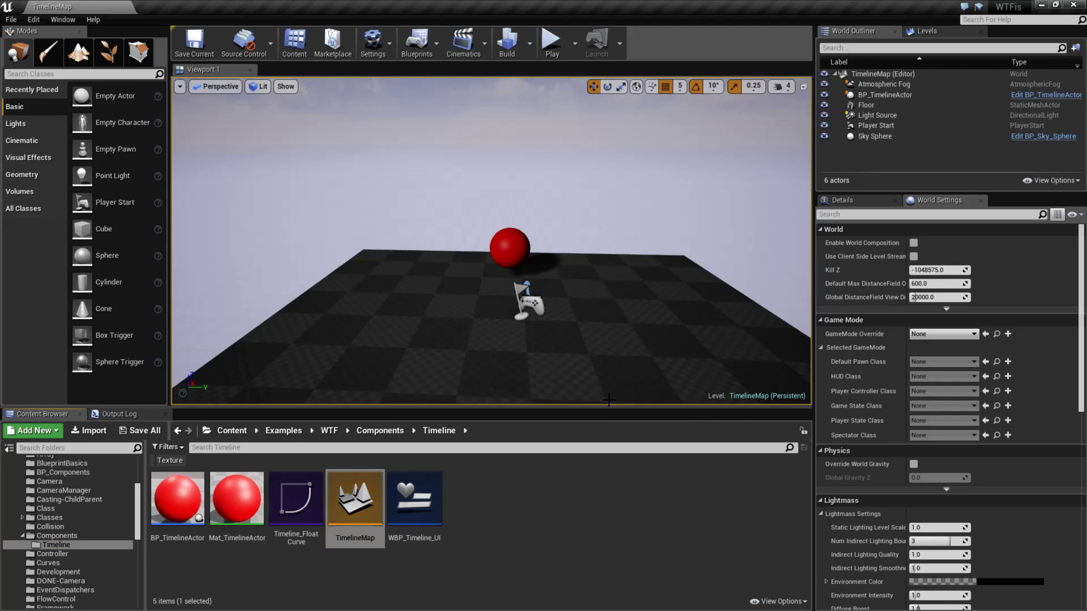
left_click(184, 506)
double_click(185, 505)
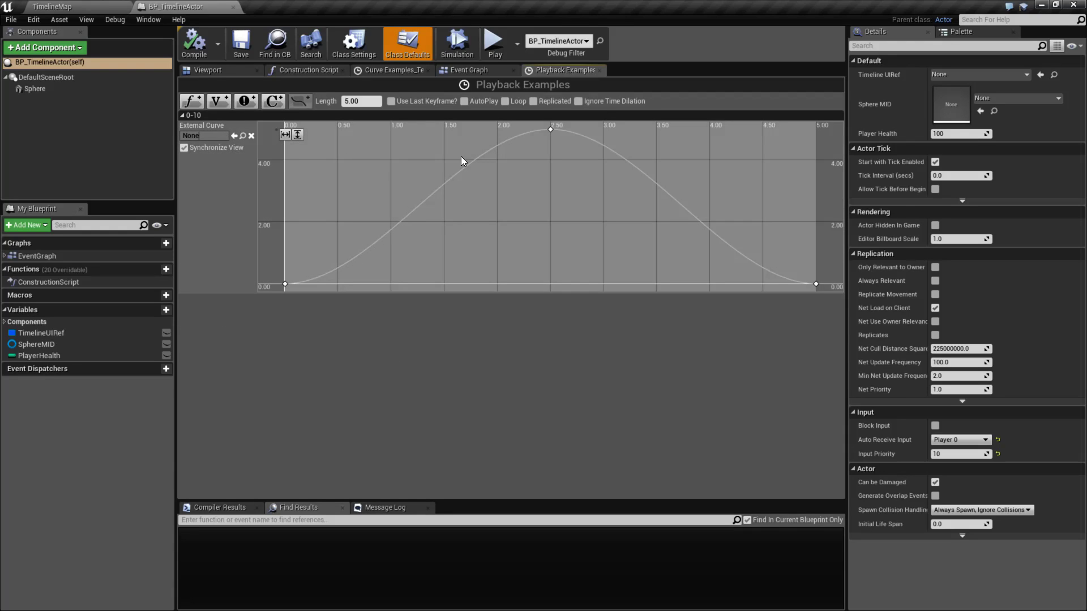
Close BP_TimelineActor and open the Curves folder, showing NewCurveBase and the other ten curve assets
left_click(234, 8)
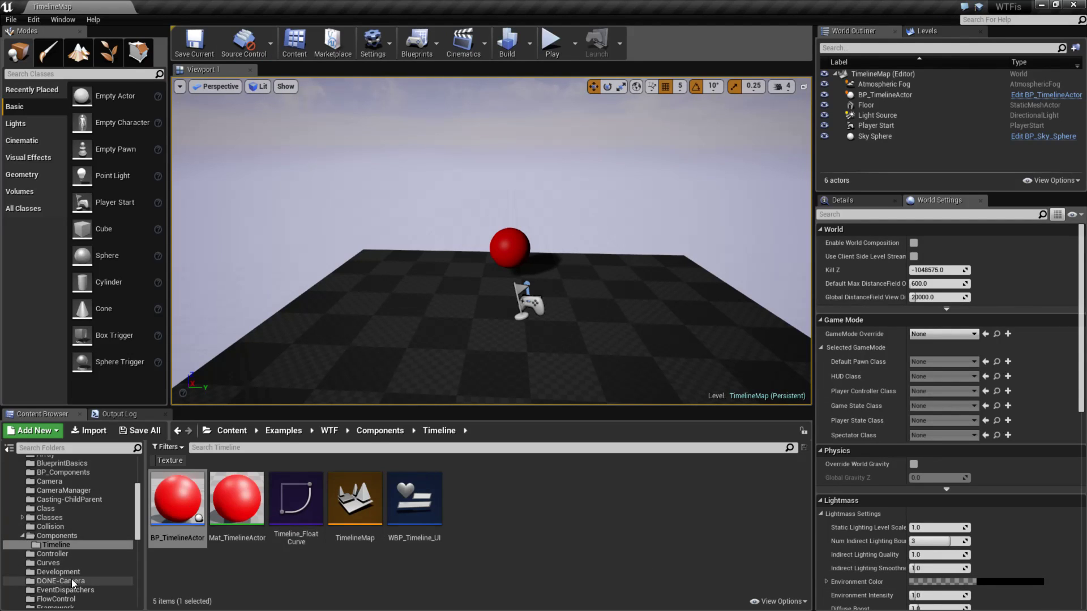
scroll(69, 571, "down", 3)
left_click(48, 492)
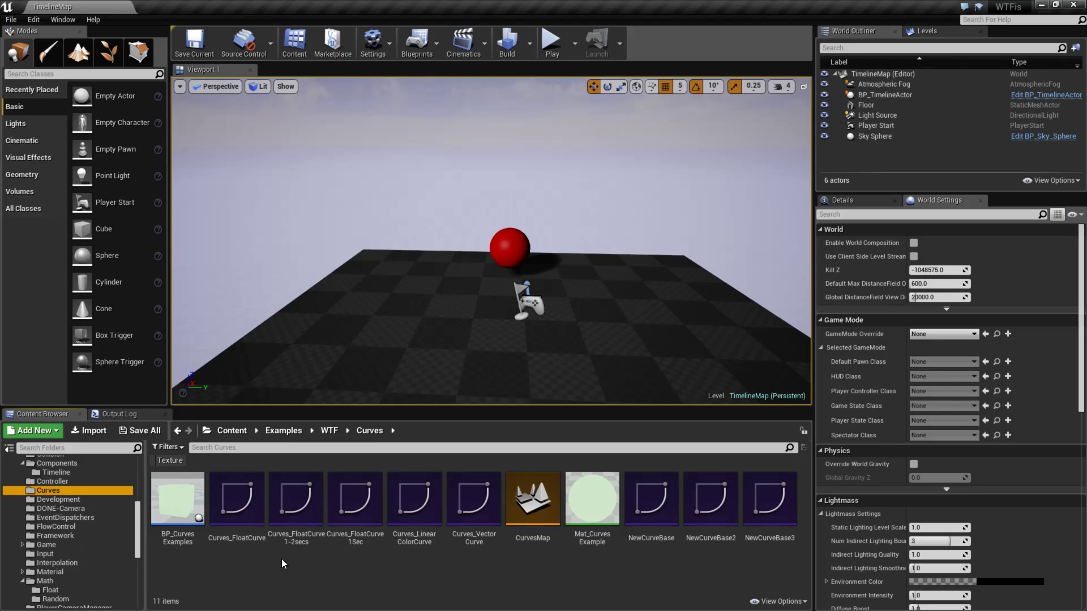